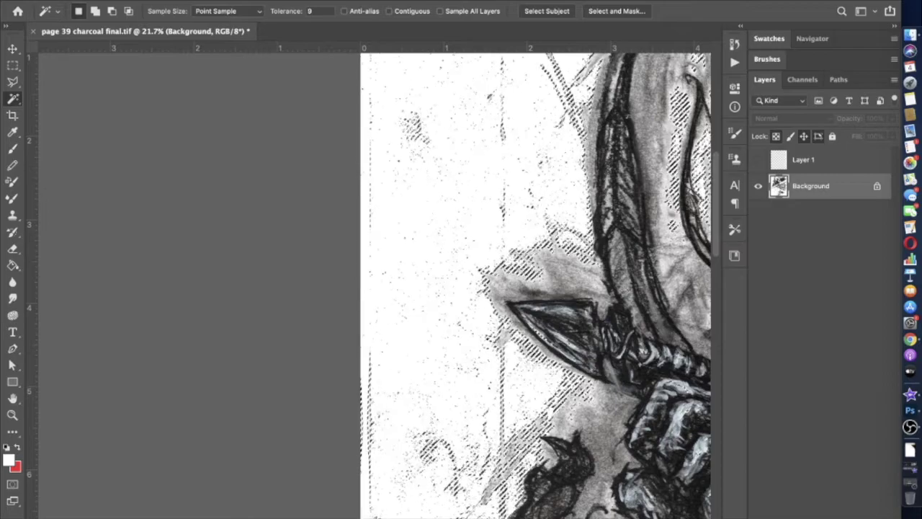
Expand the selection of all non-white marks by 9 pixels and fill it with red on Layer 1.
left_click(442, 183)
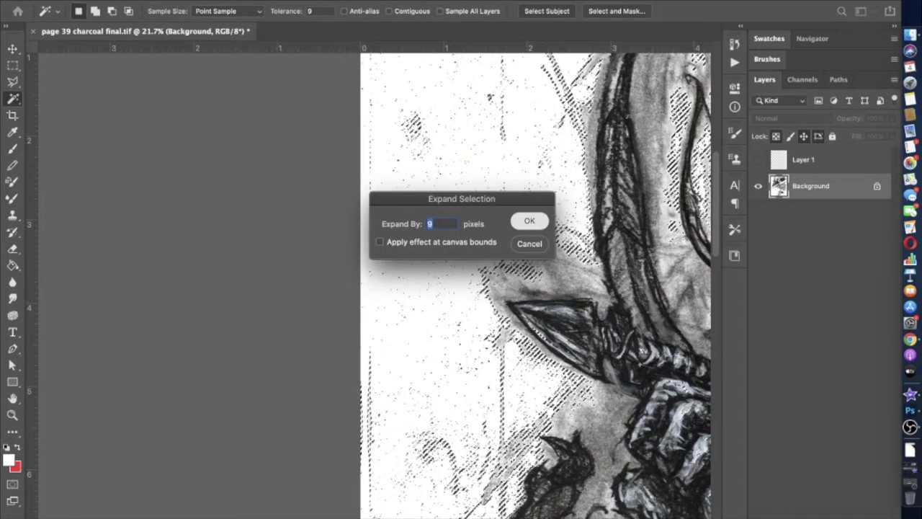
key("Return")
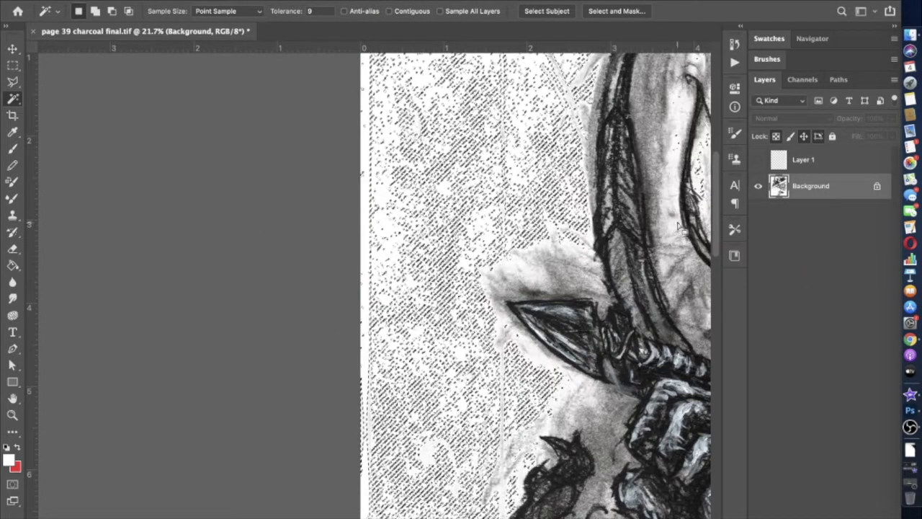
left_click(803, 159)
key("g")
scroll(434, 234, "up", 6)
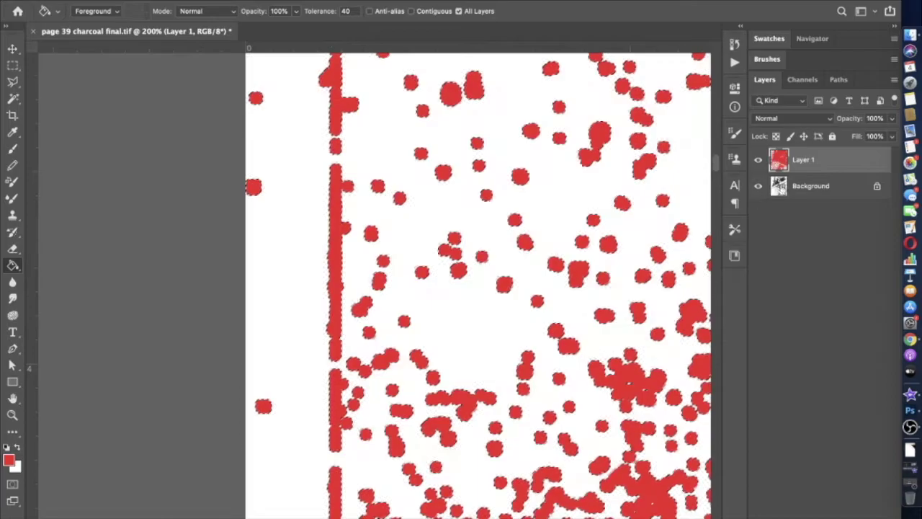
Set the blend mode of the red-filled Layer 1 to Multiply.
left_click(183, 2)
mouse_move(247, 107)
left_click(463, 108)
left_click(676, 176)
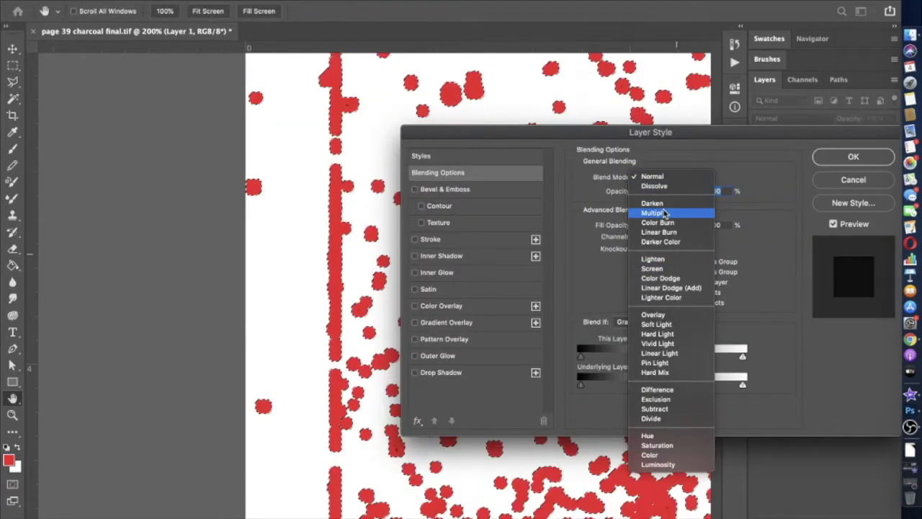
left_click(700, 212)
left_click(853, 156)
Add a new layer above Layer 1, clear the selection, and activate the Brush with white as the foreground color.
key("ctrl+shift+alt+n")
key("m")
key("x")
left_click(12, 148)
scroll(461, 288, "down", 10)
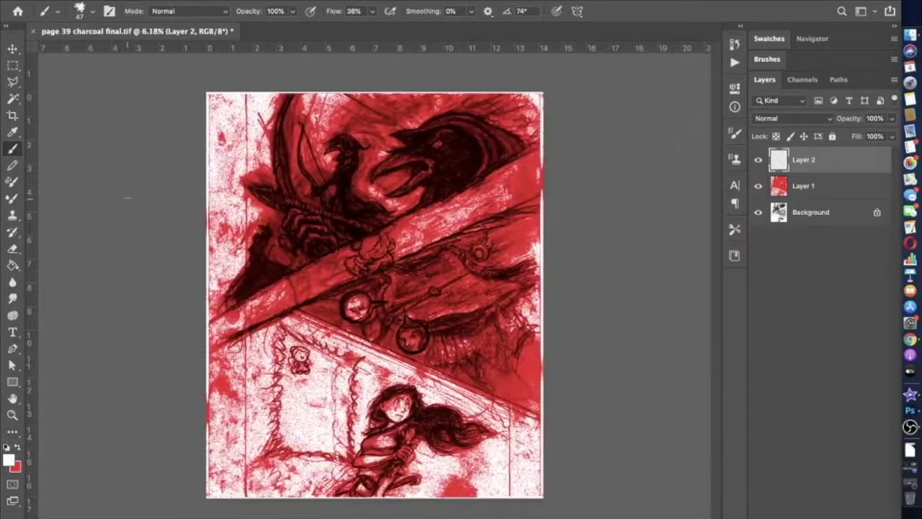
Set the brush size to 198 px for cleaning up the page edges.
scroll(461, 289, "up", 4)
scroll(371, 324, "up", 2)
left_click(87, 11)
scroll(371, 324, "right", 5)
scroll(371, 324, "up", 1)
left_click(86, 11)
left_click_drag(86, 52, 138, 52)
key("Return")
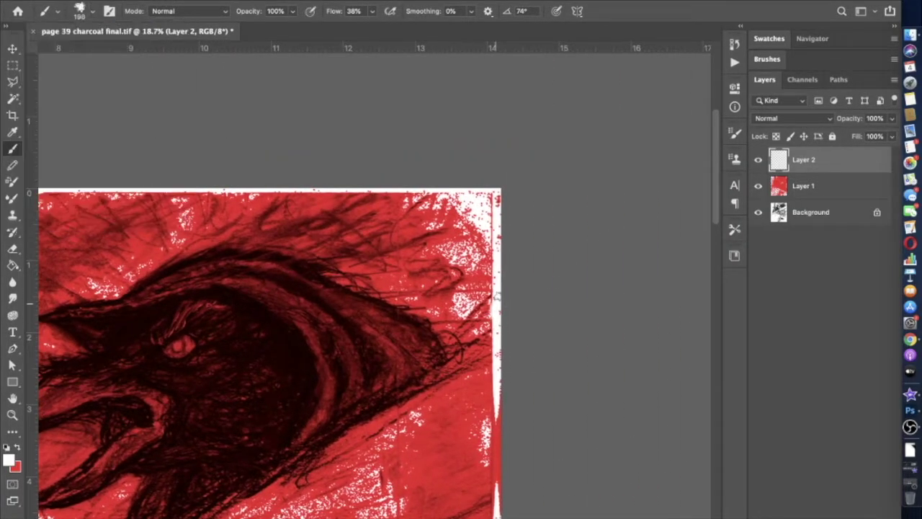
Enlarge the brush to 220 px and paint white over the guide line's upper end and the smudges outside the bow.
scroll(493, 256, "left", 10)
left_click(86, 11)
key("Return")
mouse_move(140, 51)
left_mouse_down()
mouse_move(155, 52)
mouse_move(144, 52)
left_mouse_up()
left_click(86, 10)
key("Return")
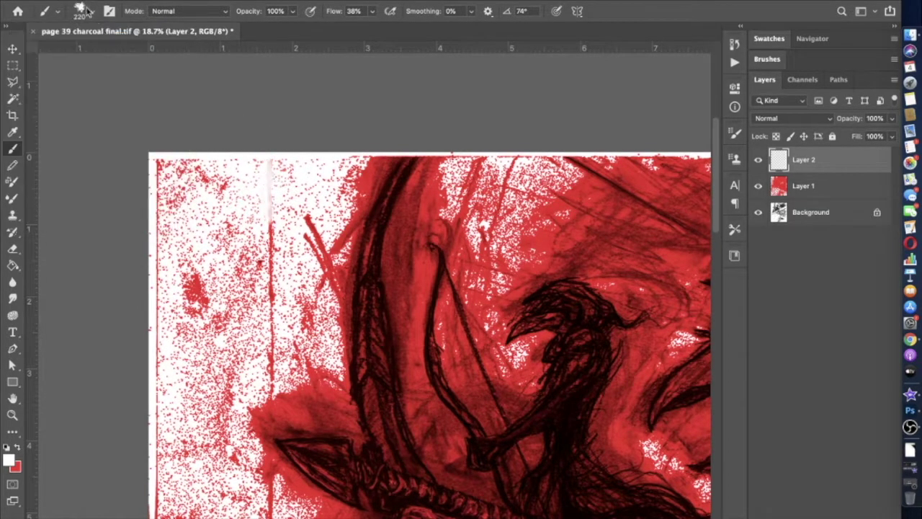
scroll(386, 216, "down", 3)
scroll(385, 216, "left", 2)
mouse_move(393, 98)
left_mouse_down()
mouse_move(403, 108)
mouse_move(370, 195)
mouse_move(310, 267)
left_mouse_up()
Set the brush to 300 px and paint white along the large bow's outer edge and around the spearhead.
left_click(87, 10)
left_click_drag(139, 56, 134, 56)
key("Return")
scroll(378, 205, "up", 2)
mouse_move(356, 176)
left_mouse_down()
mouse_move(373, 338)
mouse_move(352, 364)
mouse_move(273, 380)
left_mouse_up()
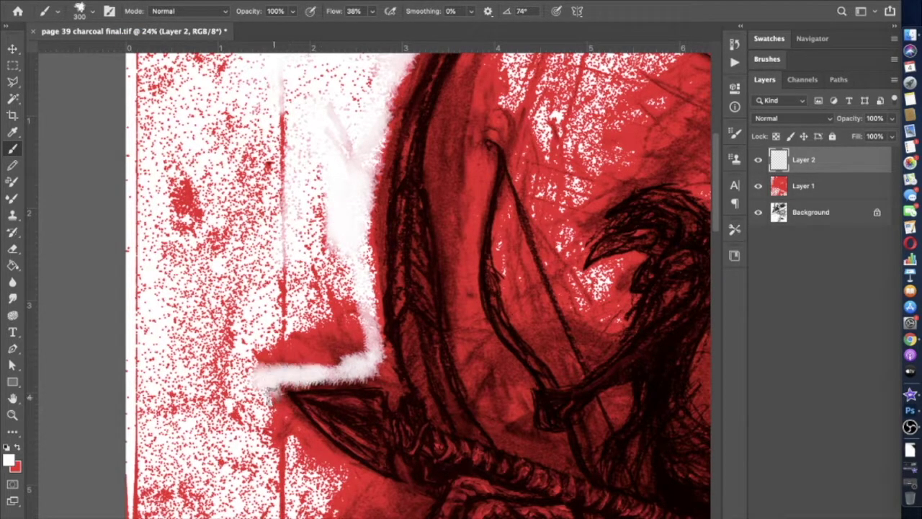
left_click_drag(288, 421, 371, 482)
scroll(371, 432, "down", 4)
mouse_move(385, 357)
left_mouse_down()
mouse_move(303, 270)
mouse_move(306, 209)
mouse_move(389, 231)
mouse_move(345, 173)
mouse_move(370, 211)
mouse_move(364, 216)
left_mouse_up()
Paint out the vertical guide line and, with a 412 px brush, the specks between it and the large bow.
scroll(305, 148, "up", 4)
left_click_drag(306, 148, 308, 433)
left_click(92, 11)
left_click_drag(87, 51, 108, 51)
left_click(325, 238)
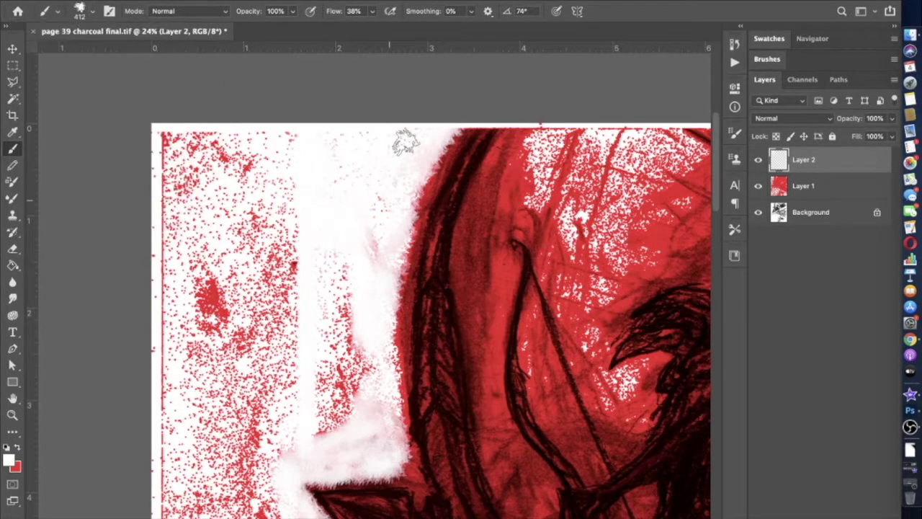
mouse_move(349, 277)
left_mouse_down()
mouse_move(327, 421)
mouse_move(360, 375)
left_mouse_up()
Paint white over the specks and smudges in the page's left margin beside the spearhead.
scroll(267, 226, "down", 5)
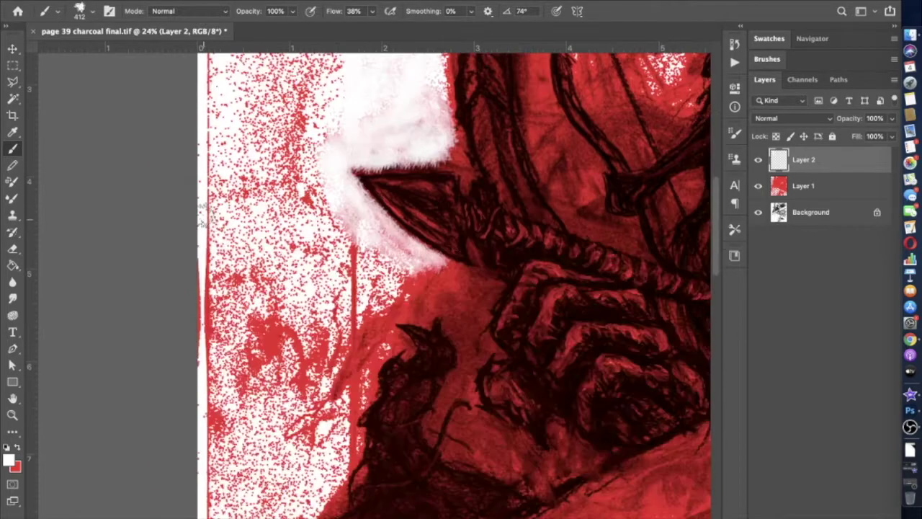
scroll(461, 288, "up", 3)
mouse_move(231, 432)
left_mouse_down()
mouse_move(252, 324)
mouse_move(295, 245)
left_mouse_up()
mouse_move(253, 223)
left_mouse_down()
mouse_move(295, 166)
mouse_move(346, 205)
mouse_move(346, 216)
left_mouse_up()
scroll(346, 216, "up", 2)
mouse_move(324, 245)
left_mouse_down()
mouse_move(338, 181)
mouse_move(329, 212)
mouse_move(304, 238)
mouse_move(306, 335)
left_mouse_up()
Enlarge the brush to 1040 px and whiten the remaining specks in the page's upper-left corner.
scroll(306, 335, "up", 2)
left_click(79, 11)
mouse_move(216, 216)
left_mouse_down()
mouse_move(237, 298)
mouse_move(223, 205)
left_mouse_up()
scroll(288, 154, "up", 5)
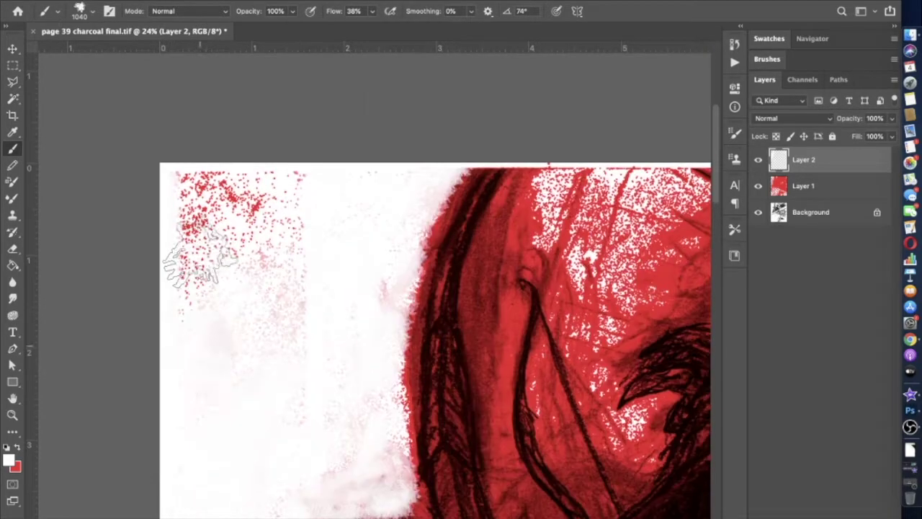
mouse_move(202, 255)
left_mouse_down()
mouse_move(232, 190)
mouse_move(288, 325)
left_mouse_up()
Lower the brush opacity to 41%, reduce the brush size, and soften the shading along the large bow's outer edge.
left_click(292, 11)
left_click_drag(295, 32, 257, 33)
left_click(92, 11)
left_click_drag(147, 52, 137, 54)
left_click(441, 167)
scroll(441, 167, "down", 3)
scroll(441, 167, "up", 2)
mouse_move(464, 115)
left_mouse_down()
mouse_move(426, 170)
mouse_move(409, 259)
mouse_move(402, 353)
mouse_move(407, 439)
left_mouse_up()
scroll(407, 439, "up", 2)
Set the brush to 169 px and lighten the shading above the spearhead, from the bow to the spear's tip.
left_click(93, 11)
left_click(317, 285)
mouse_move(364, 317)
left_mouse_down()
mouse_move(378, 361)
mouse_move(368, 400)
left_mouse_up()
mouse_move(328, 367)
left_mouse_down()
mouse_move(365, 337)
mouse_move(376, 368)
mouse_move(223, 379)
left_mouse_up()
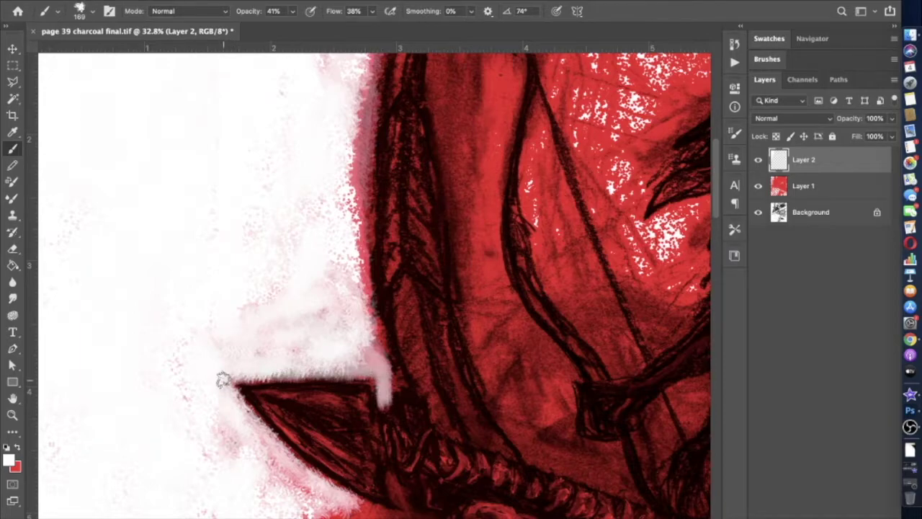
Set the brush to 111 px and paint white along the spearhead's lower edge near the shaft binding.
scroll(375, 431, "down", 3)
left_click(93, 11)
left_click(385, 395)
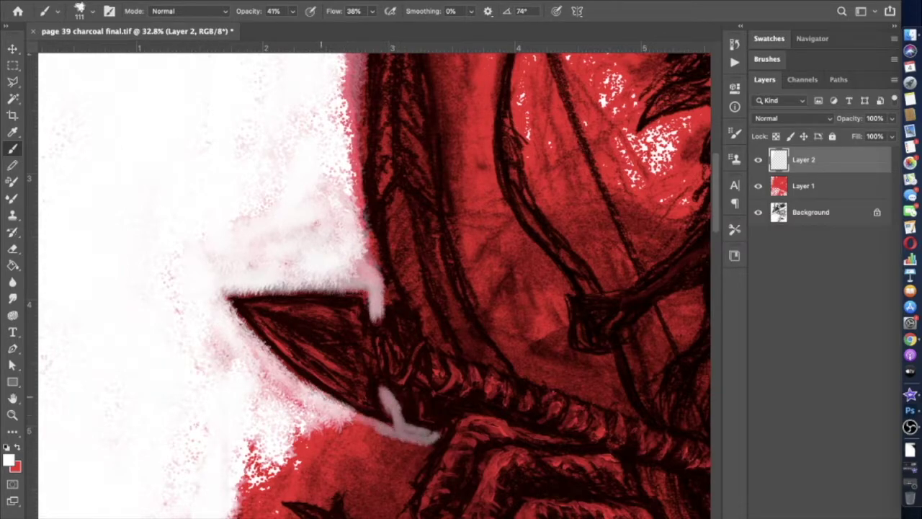
Set the brush to 162 px and lighten the grey background between the spearhead, the fist and the crow silhouette.
scroll(375, 288, "down", 3)
left_click(92, 11)
mouse_move(244, 356)
left_mouse_down()
mouse_move(310, 360)
mouse_move(378, 417)
mouse_move(419, 337)
mouse_move(324, 320)
mouse_move(329, 353)
mouse_move(356, 388)
mouse_move(385, 364)
mouse_move(344, 337)
left_mouse_up()
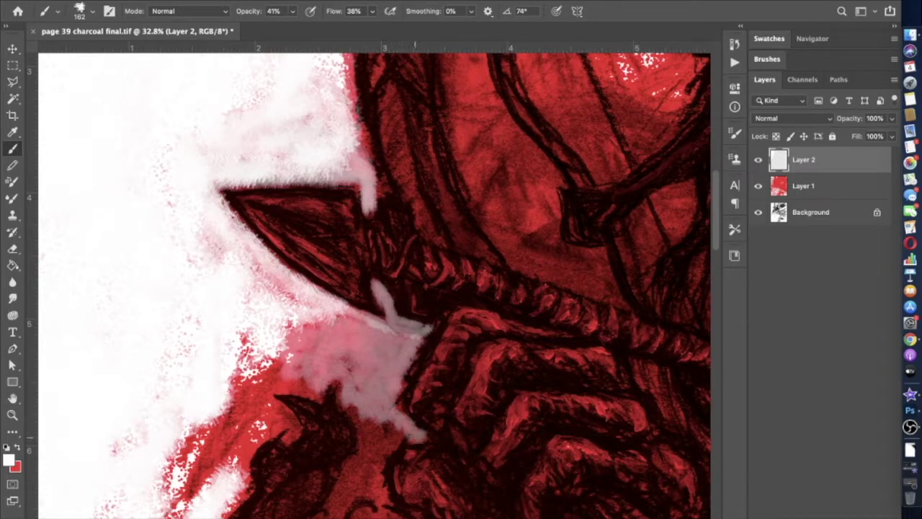
Undo a stroke beside the crow silhouette, then repaint the grey gap between it and the fist down to the rail.
scroll(376, 427, "down", 3)
mouse_move(320, 447)
left_mouse_down()
mouse_move(338, 395)
mouse_move(364, 361)
left_mouse_up()
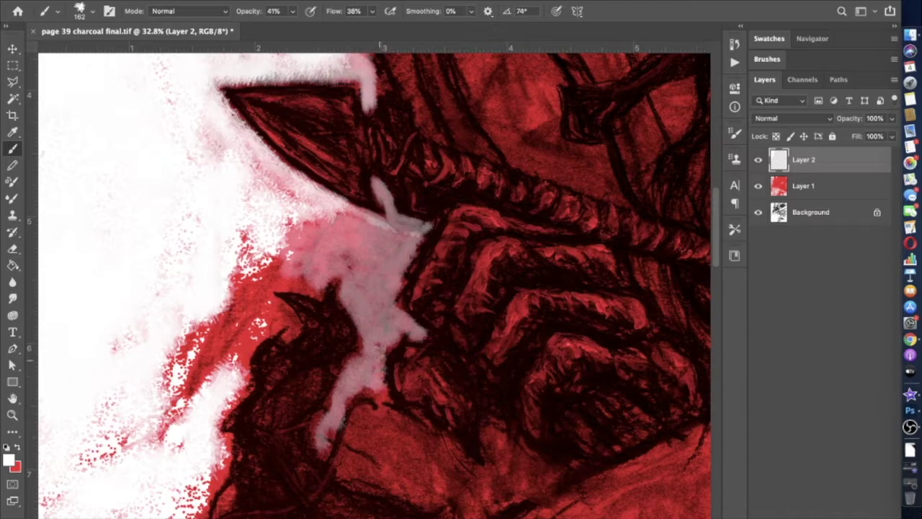
key("super+z")
mouse_move(379, 360)
left_mouse_down()
mouse_move(368, 382)
mouse_move(350, 364)
left_mouse_up()
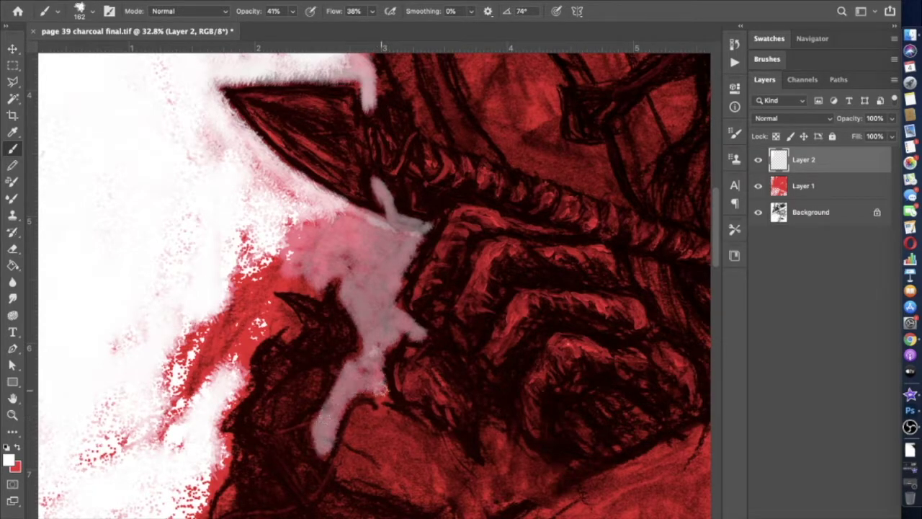
mouse_move(351, 425)
left_mouse_down()
mouse_move(346, 465)
mouse_move(383, 477)
mouse_move(382, 456)
mouse_move(348, 465)
mouse_move(391, 419)
mouse_move(430, 444)
mouse_move(396, 464)
mouse_move(427, 492)
mouse_move(398, 439)
mouse_move(454, 473)
mouse_move(497, 461)
mouse_move(495, 426)
mouse_move(553, 478)
mouse_move(482, 504)
mouse_move(513, 502)
mouse_move(453, 513)
mouse_move(451, 460)
mouse_move(484, 494)
mouse_move(536, 472)
left_mouse_up()
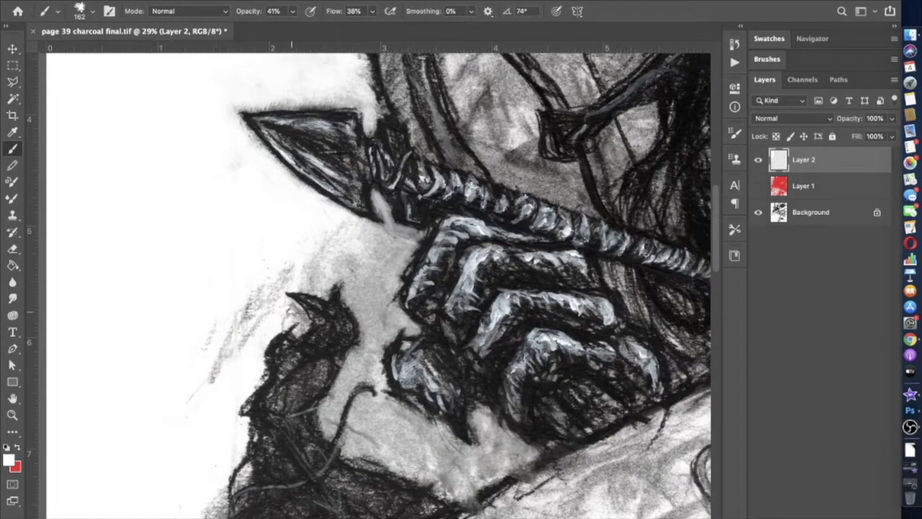
Compare the drawing around the spear with Layer 2's white paint hidden and shown.
scroll(226, 145, "up", 3)
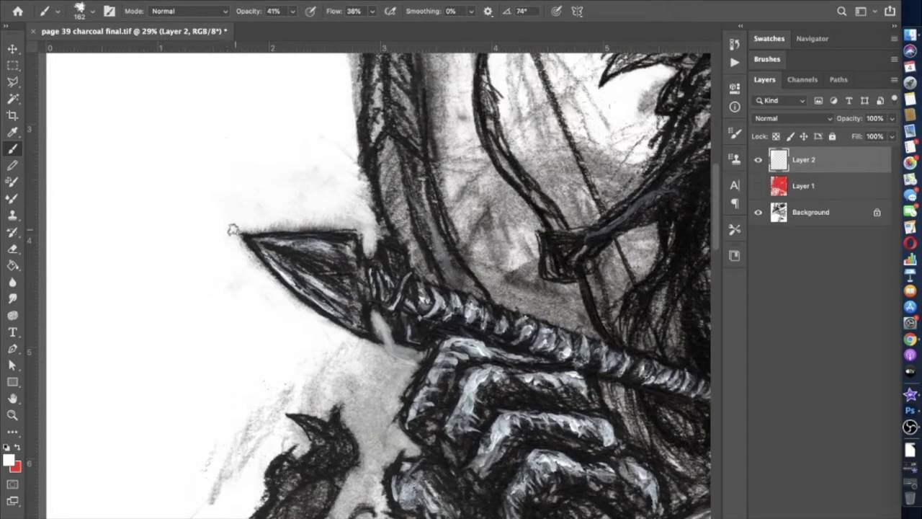
scroll(369, 338, "down", 3)
left_click(758, 160)
left_click(758, 160)
Set the brush size to 348 px and add a layer mask to Layer 2.
left_click(85, 11)
left_click_drag(126, 50, 136, 51)
left_click(425, 407)
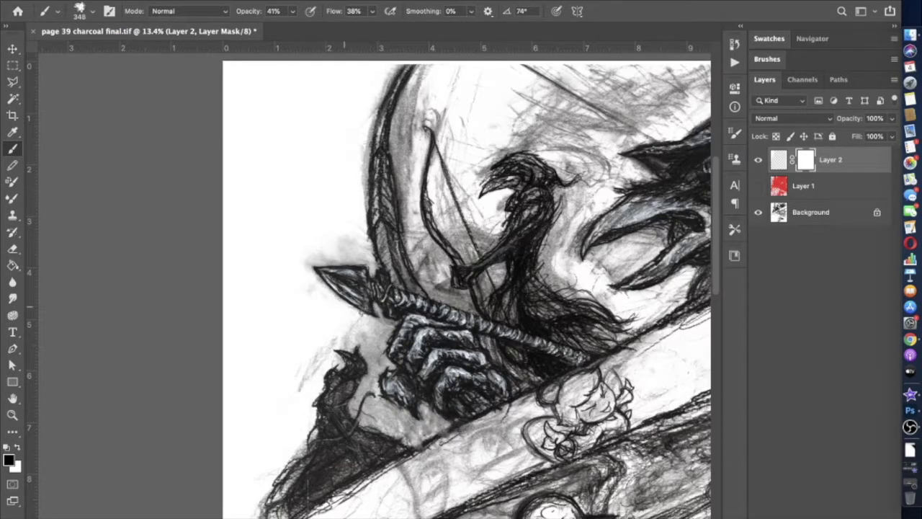
Lower the brush opacity to 27% while working on Layer 2's mask.
scroll(584, 328, "up", 2)
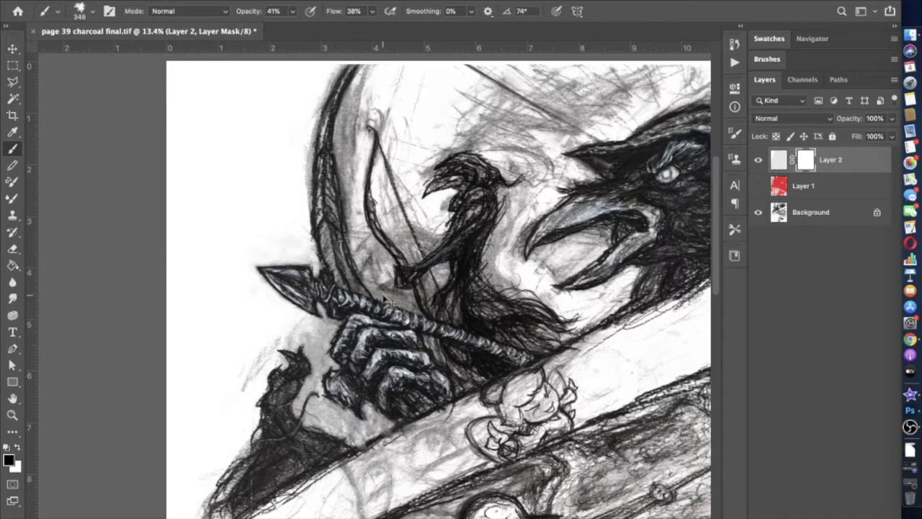
key("2")
key("7")
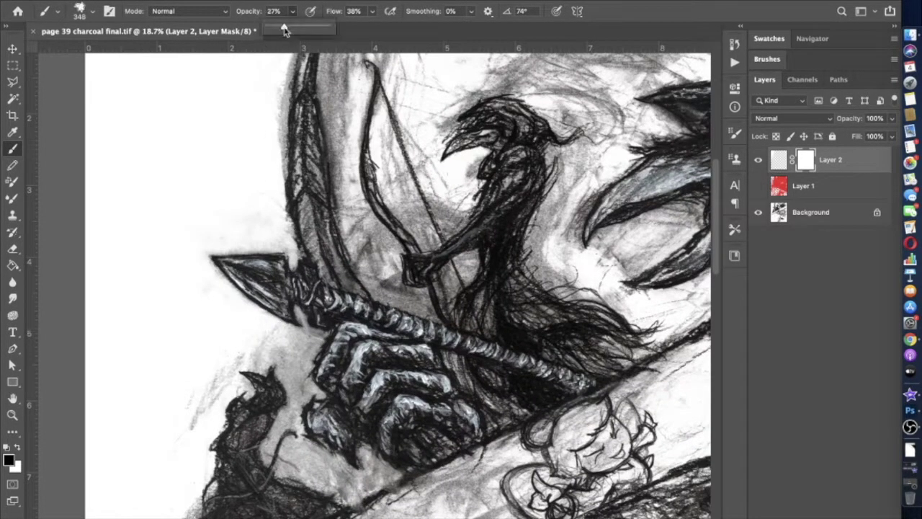
scroll(175, 219, "down", 3)
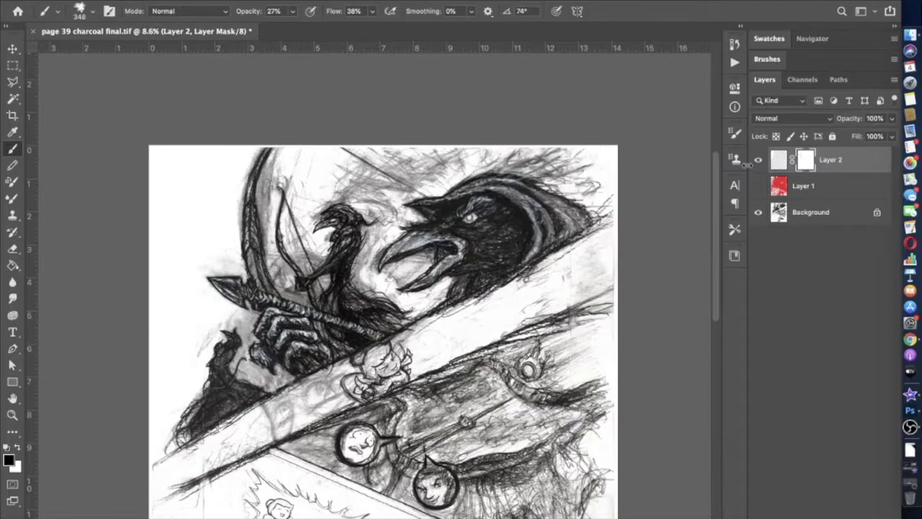
scroll(123, 128, "up", 1)
Show the red Layer 1 again and enlarge the brush to 1040 px.
left_click(757, 186)
left_click(85, 11)
key("Return")
scroll(109, 373, "up", 5)
scroll(86, 324, "right", 3)
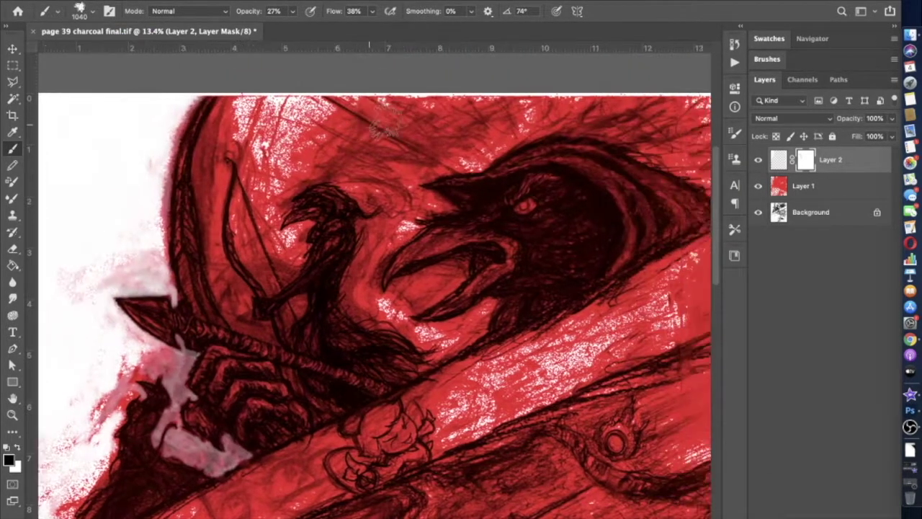
Set the brush to 476 px and, on Layer 2's pixels instead of its mask, lighten the background above the raven's head.
left_click(85, 10)
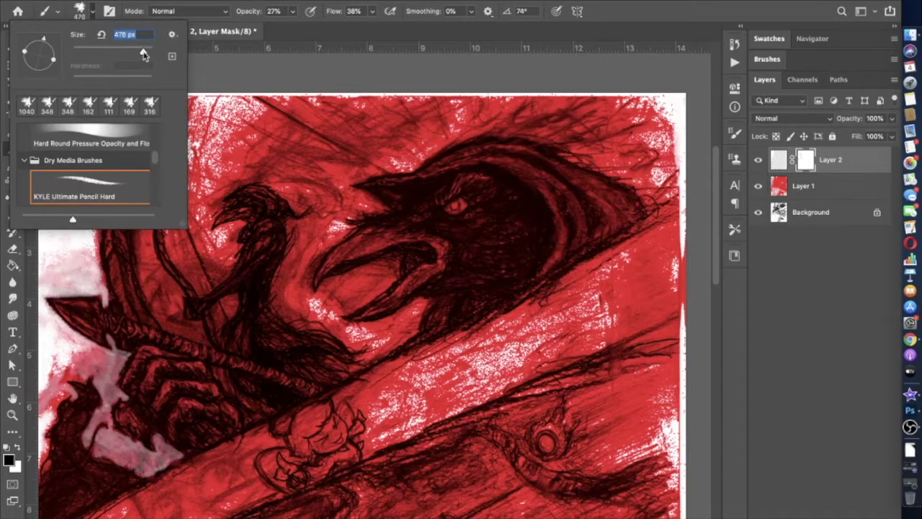
key("Return")
left_click(778, 160)
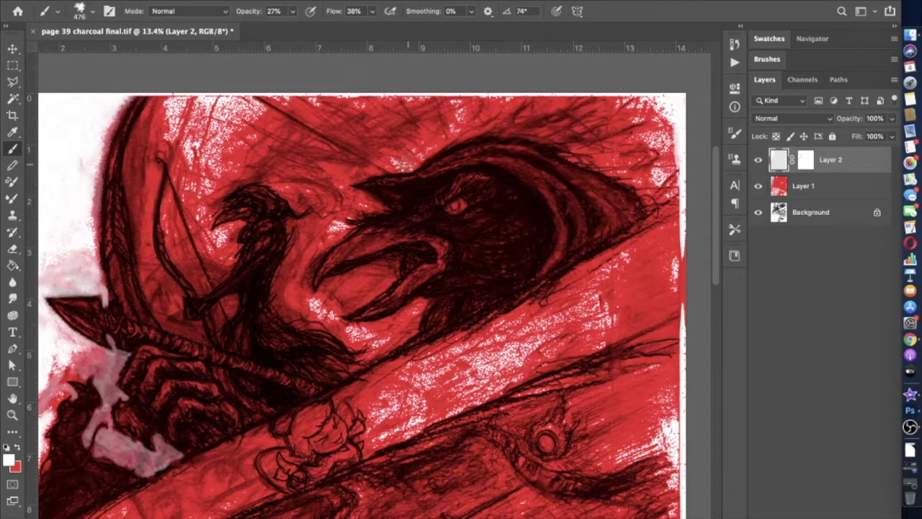
mouse_move(356, 144)
left_mouse_down()
mouse_move(288, 108)
mouse_move(344, 144)
mouse_move(360, 113)
mouse_move(329, 122)
mouse_move(433, 111)
mouse_move(418, 116)
left_mouse_up()
mouse_move(679, 177)
left_mouse_down()
mouse_move(580, 140)
mouse_move(466, 126)
mouse_move(629, 115)
mouse_move(475, 116)
left_mouse_up()
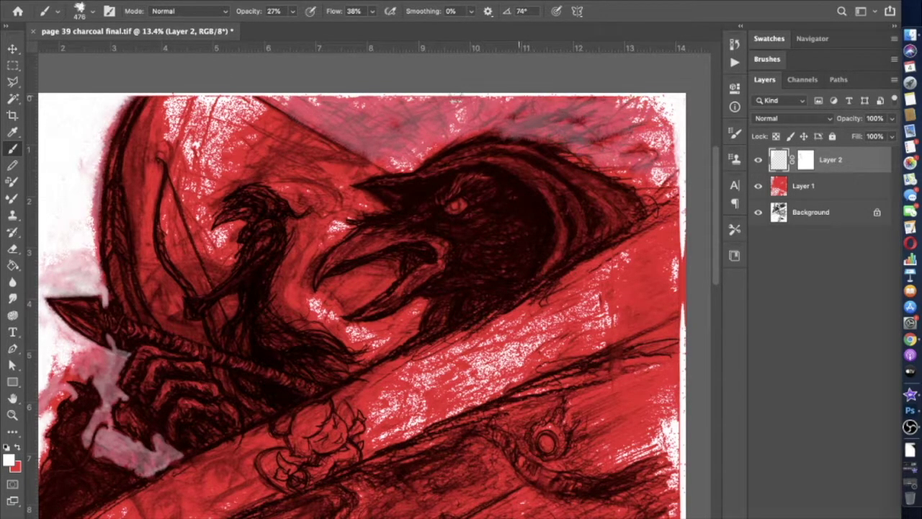
left_click_drag(587, 142, 663, 205)
Check the lightened background with Layer 1 hidden, then show it again and reactivate Layer 2's pixels.
left_click(758, 186)
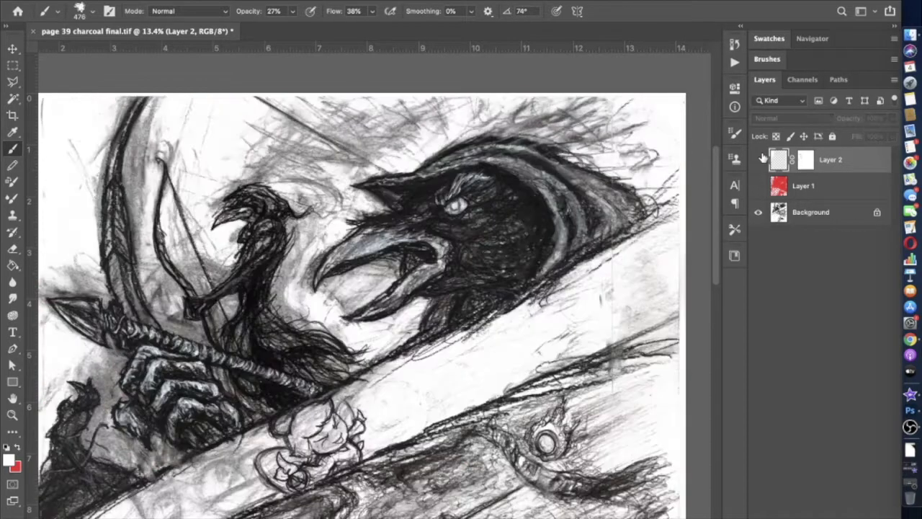
left_click(806, 160)
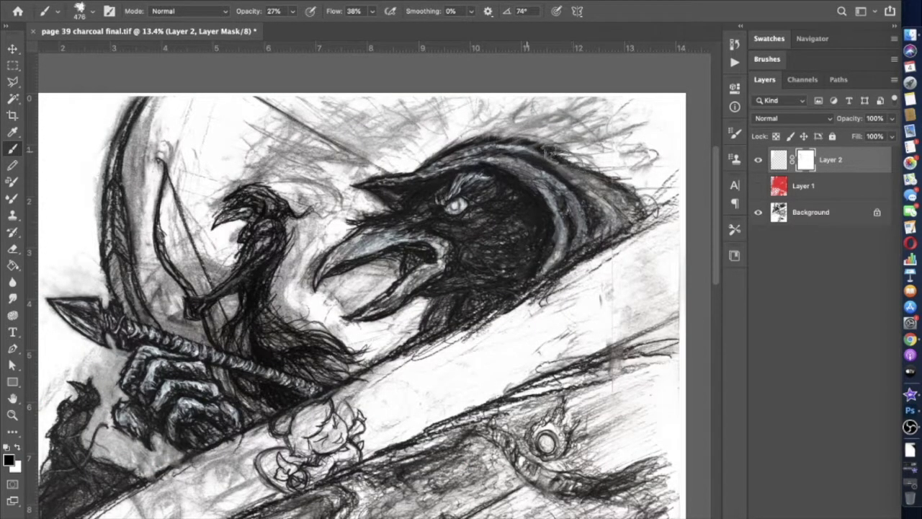
left_click(757, 185)
left_click(778, 160)
left_click(86, 11)
left_click(123, 199)
left_click(359, 160)
mouse_move(221, 126)
left_mouse_down()
mouse_move(310, 152)
mouse_move(327, 169)
left_mouse_up()
key("super+z")
Set the brush to 284 px and lighten the strip between the large bow and the archer's small bow.
left_click(86, 10)
left_click(180, 328)
left_click(92, 11)
left_click(92, 11)
scroll(262, 338, "up", 3)
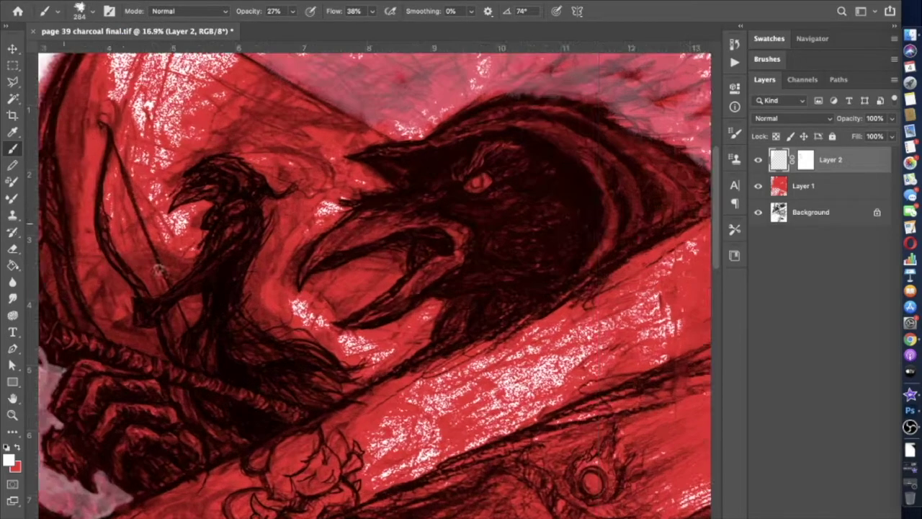
mouse_move(226, 333)
left_mouse_down()
mouse_move(184, 215)
mouse_move(176, 127)
mouse_move(196, 46)
left_mouse_up()
left_click_drag(205, 94, 201, 248)
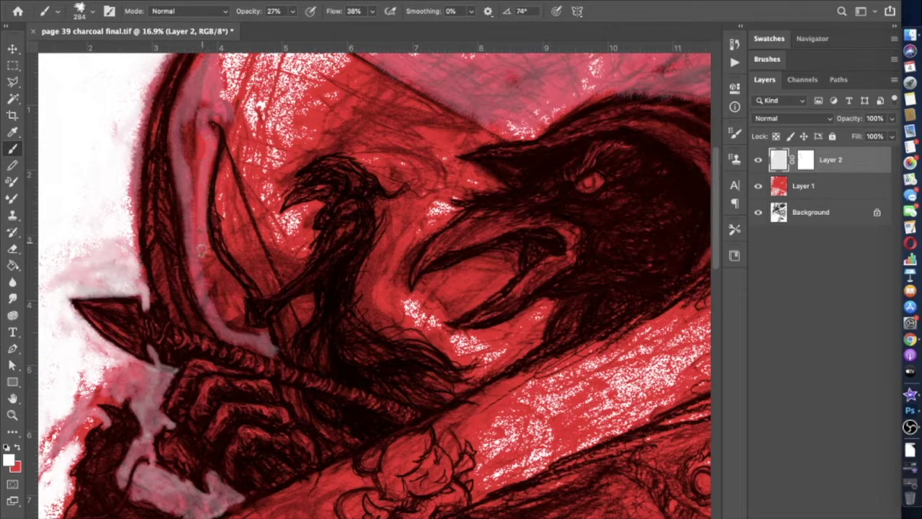
mouse_move(220, 279)
left_mouse_down()
mouse_move(238, 311)
mouse_move(231, 316)
mouse_move(189, 148)
mouse_move(232, 130)
left_mouse_up()
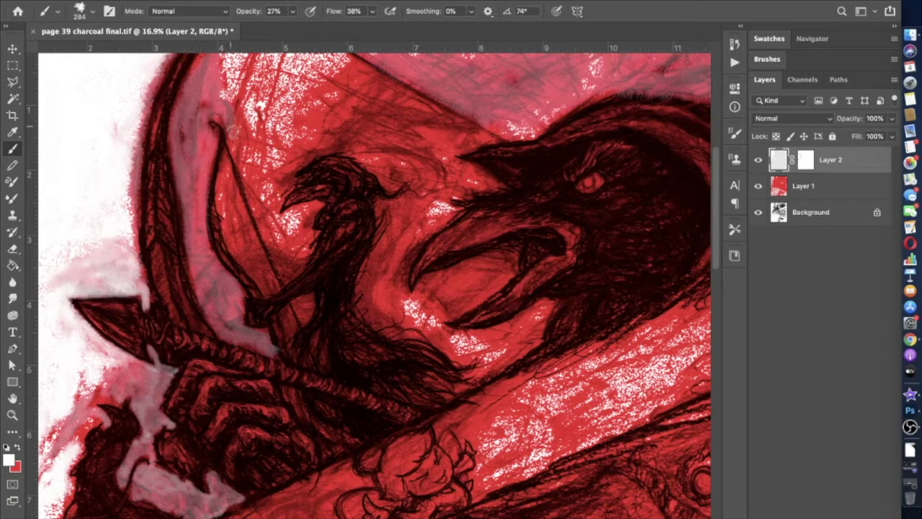
Lighten the background above the archer figure, raising the brush opacity to whiten the sketch lines beside the small bow's tip.
mouse_move(256, 184)
left_mouse_down()
mouse_move(288, 277)
mouse_move(327, 148)
mouse_move(389, 177)
mouse_move(483, 180)
mouse_move(421, 111)
mouse_move(295, 107)
mouse_move(432, 148)
mouse_move(403, 104)
mouse_move(310, 129)
left_mouse_up()
scroll(309, 129, "up", 3)
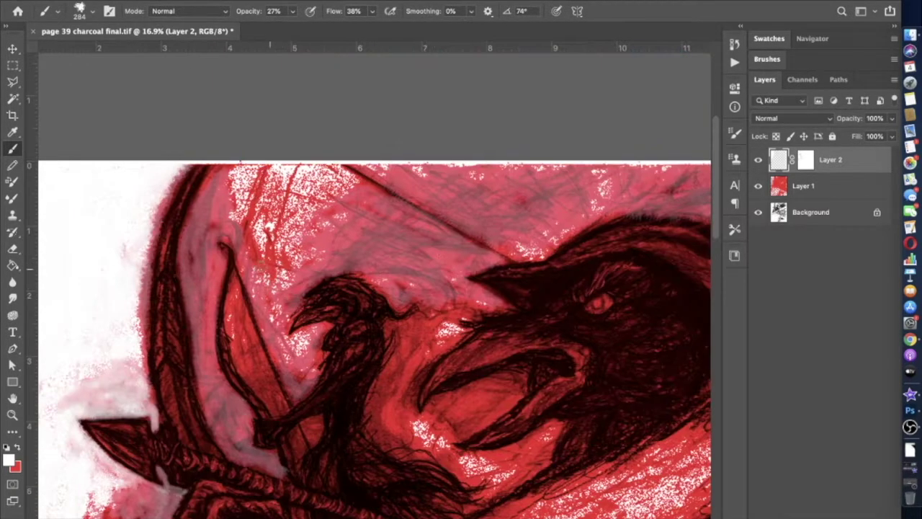
left_click_drag(291, 11, 321, 26)
mouse_move(281, 282)
left_mouse_down()
mouse_move(288, 249)
mouse_move(339, 180)
mouse_move(249, 172)
mouse_move(242, 229)
mouse_move(272, 286)
mouse_move(313, 203)
left_mouse_up()
mouse_move(317, 261)
left_mouse_down()
mouse_move(321, 208)
mouse_move(256, 172)
left_mouse_up()
Lower the brush opacity to 16% and fade the archer figure with a 428 px brush.
left_click(292, 11)
left_click_drag(327, 26, 289, 24)
scroll(324, 432, "down", 3)
mouse_move(267, 421)
left_mouse_down()
mouse_move(396, 457)
mouse_move(504, 407)
mouse_move(433, 410)
mouse_move(494, 329)
mouse_move(378, 412)
mouse_move(262, 385)
mouse_move(272, 365)
mouse_move(265, 389)
mouse_move(191, 227)
mouse_move(309, 241)
mouse_move(346, 302)
mouse_move(298, 365)
mouse_move(355, 421)
mouse_move(385, 339)
mouse_move(432, 278)
mouse_move(404, 238)
mouse_move(360, 240)
mouse_move(290, 334)
left_mouse_up()
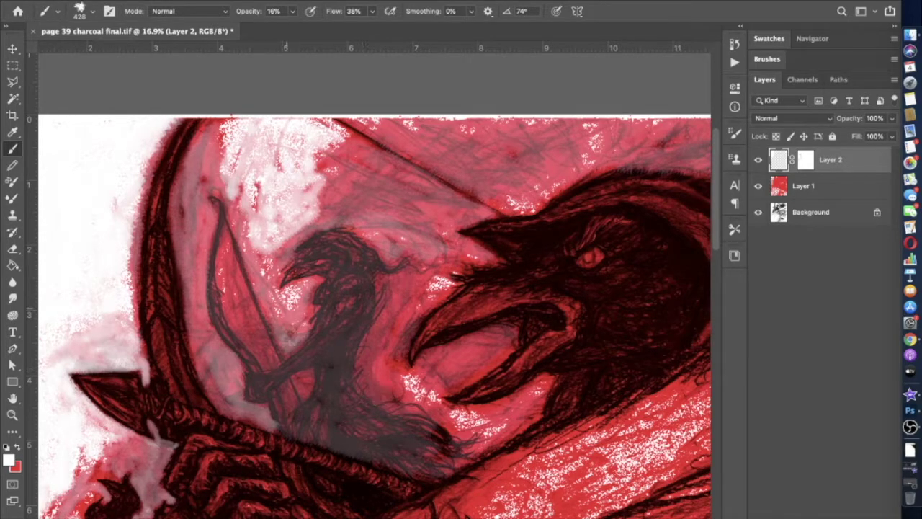
Set the brush to 175 px and lighten the gap between the small bow and its string.
left_click(93, 12)
left_click_drag(128, 49, 139, 49)
left_click(265, 360)
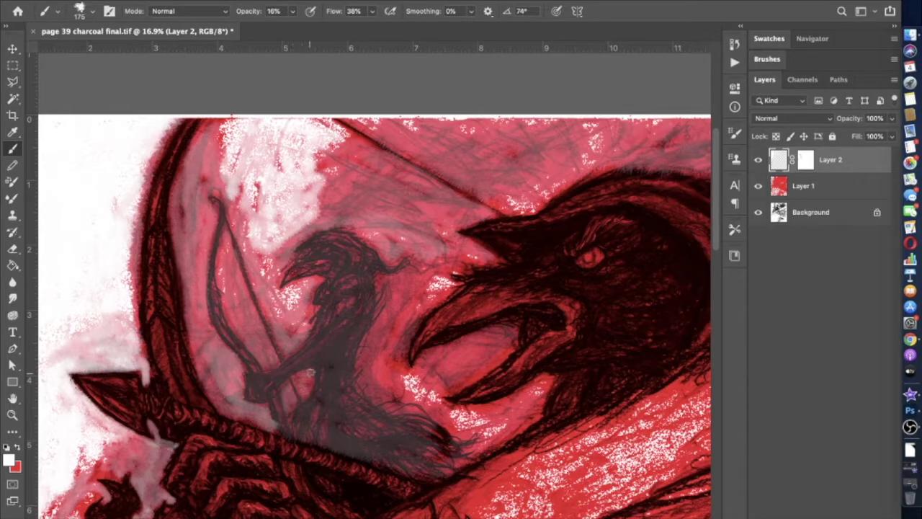
scroll(308, 374, "right", 2)
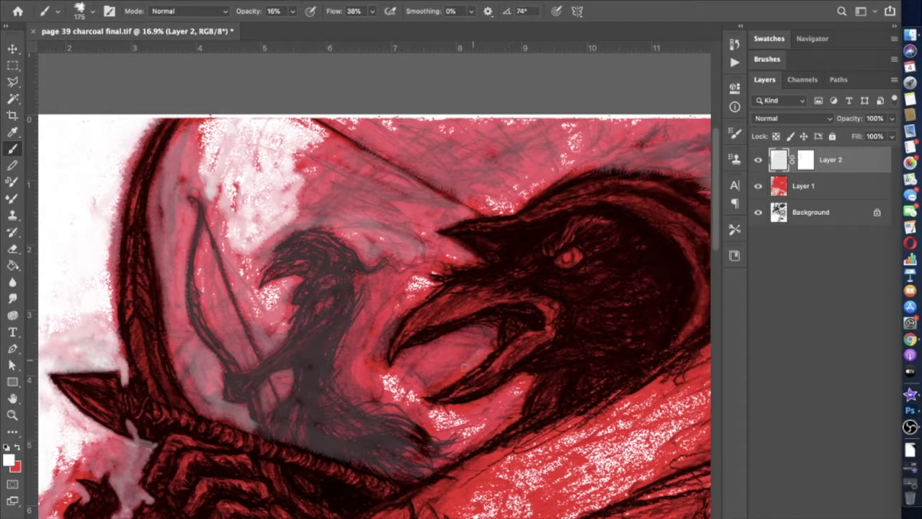
Hide and show the red Layer 1 to check the faded archer figure against the plain charcoal.
left_click(758, 186)
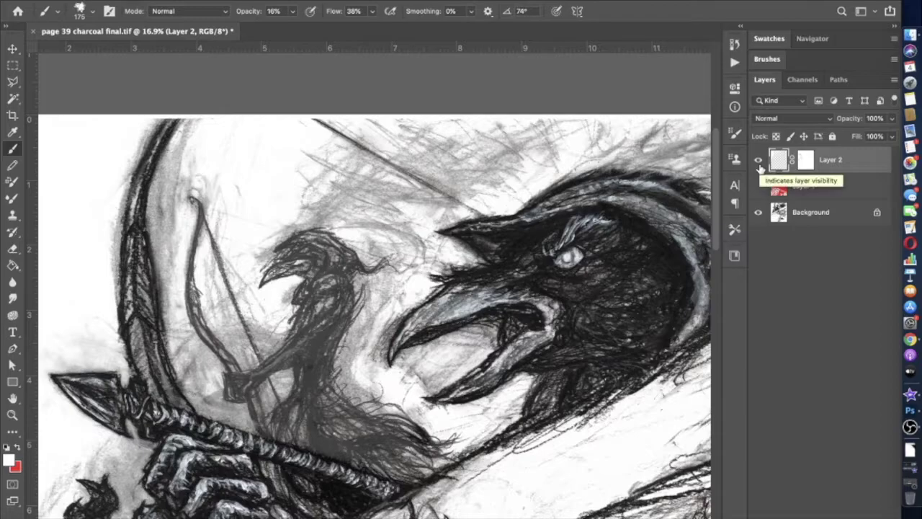
left_click(758, 186)
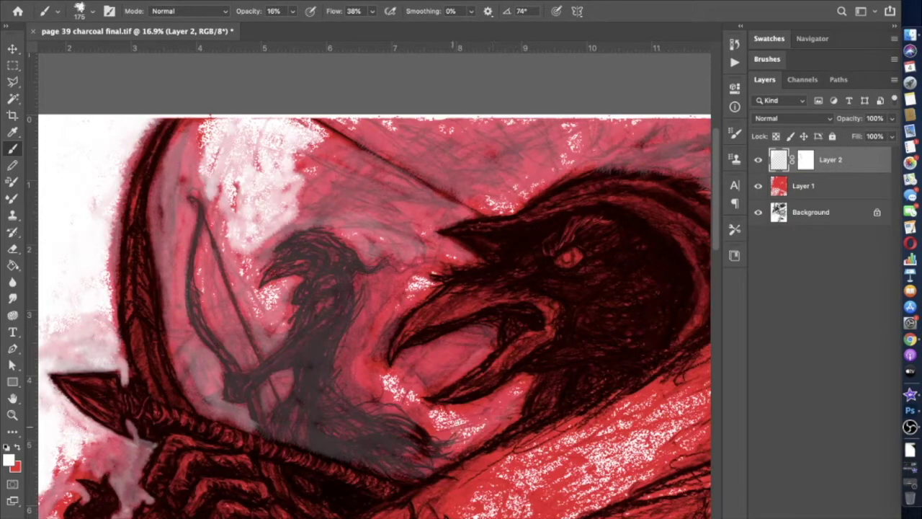
scroll(374, 317, "right", 1)
scroll(307, 349, "down", 5)
scroll(306, 349, "left", 2)
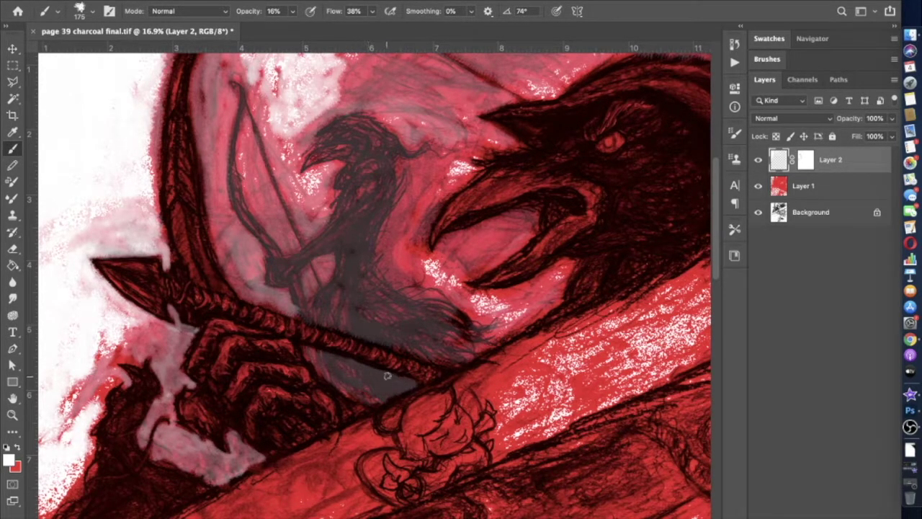
Set the brush to 444 px and fade the small bird figure behind the clawed hand at 16% opacity.
scroll(311, 355, "down", 5)
scroll(311, 355, "left", 5)
left_click(57, 11)
type("444")
key("Return")
mouse_move(123, 471)
left_mouse_down()
mouse_move(316, 360)
mouse_move(216, 404)
mouse_move(288, 339)
mouse_move(259, 273)
mouse_move(162, 301)
left_mouse_up()
scroll(144, 381, "down", 3)
Hide the red Layer 1 and switch Layer 2 off and on to compare the page before and after.
left_click(758, 186)
left_click(757, 159)
left_click(758, 159)
Paint black on Layer 2's mask at 72% opacity to bring back charcoal around the small bird figure and clawed hand.
left_click(806, 159)
left_click(292, 11)
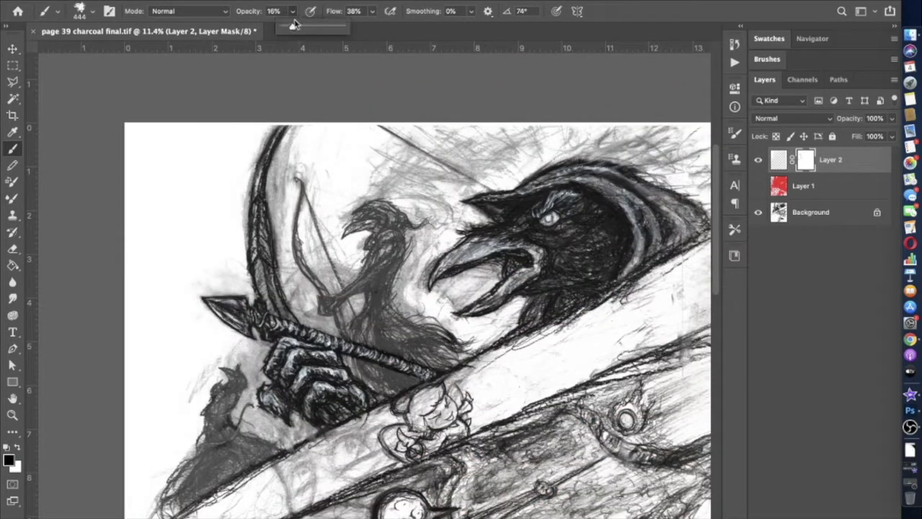
left_click_drag(309, 26, 330, 26)
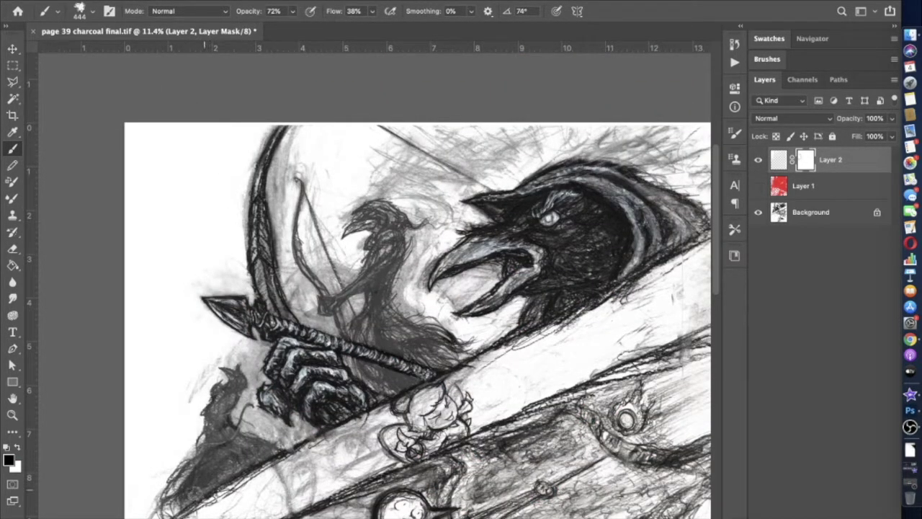
left_click_drag(228, 436, 230, 392)
scroll(225, 497, "up", 3)
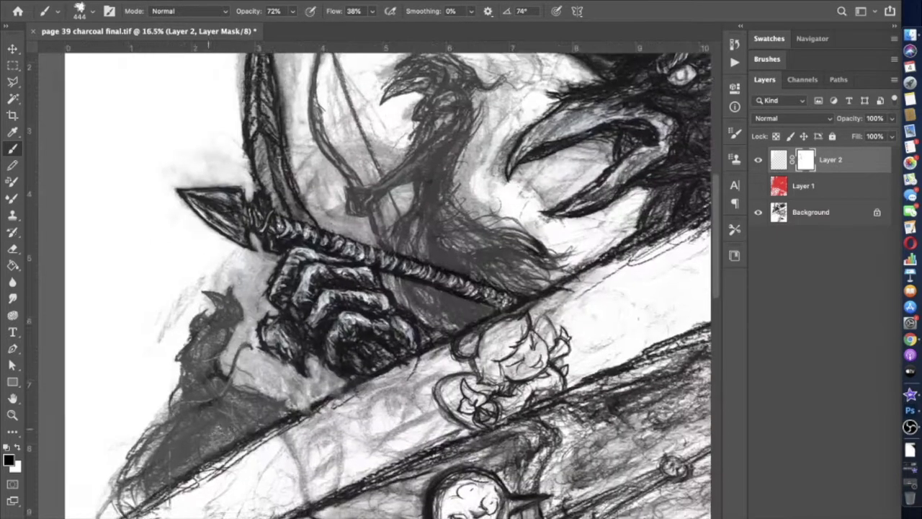
mouse_move(303, 403)
left_mouse_down()
mouse_move(159, 490)
mouse_move(217, 321)
mouse_move(252, 263)
left_mouse_up()
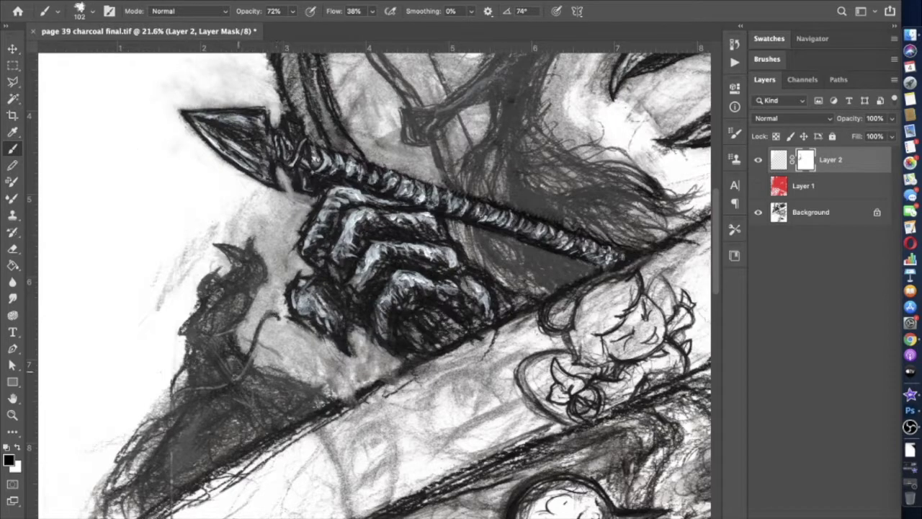
Restore the archer figure's dark charcoal on Layer 2's mask at 93% opacity, setting the brush to 166 px.
scroll(375, 289, "down", 2)
left_click(92, 11)
left_click_drag(44, 29, 108, 29)
key("Return")
key("9")
key("3")
mouse_move(259, 368)
left_mouse_down()
mouse_move(339, 369)
mouse_move(360, 324)
mouse_move(273, 310)
mouse_move(338, 295)
mouse_move(303, 180)
left_mouse_up()
mouse_move(288, 231)
left_mouse_down()
mouse_move(309, 136)
mouse_move(259, 159)
mouse_move(202, 285)
left_mouse_up()
left_click(92, 11)
type("166")
key("Return")
left_click(92, 11)
key("Return")
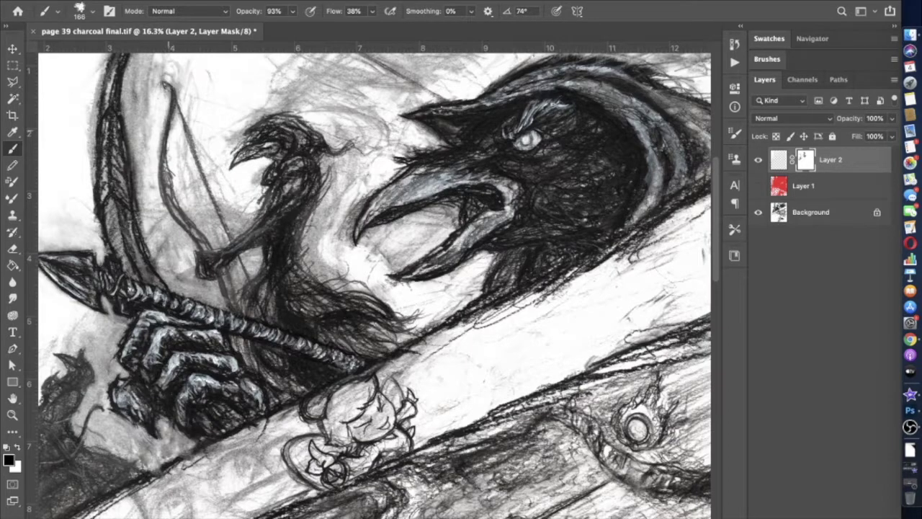
Toggle Layer 2's visibility to compare the restored archer with the original scan across the whole page.
key("super+minus")
key("super+minus")
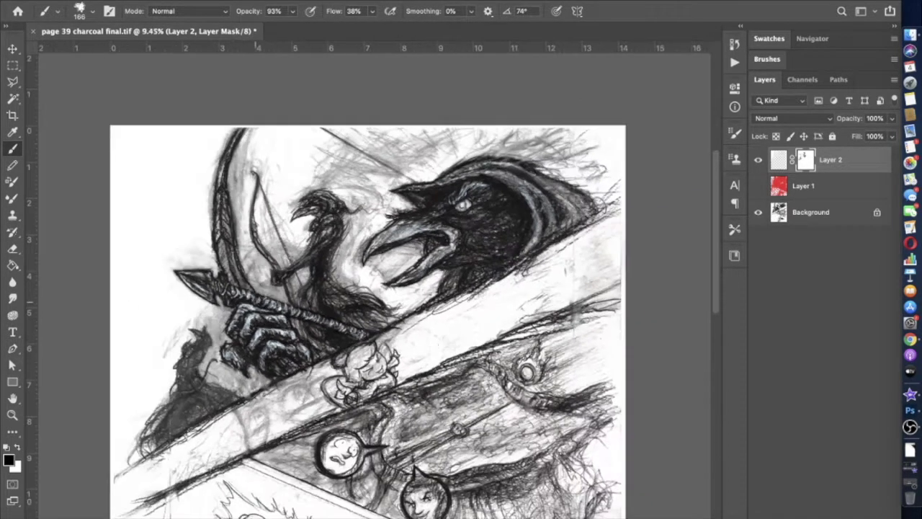
left_click(758, 160)
left_click(758, 160)
left_click(757, 160)
left_click(758, 160)
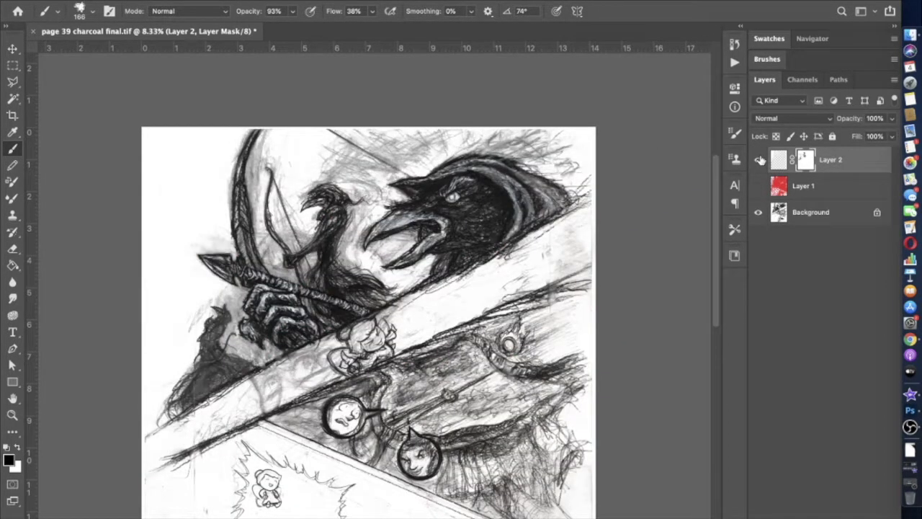
Set the mask brush to white, 476 px and 17% opacity, and check the page with Layer 2 hidden.
key("super+plus")
key("1")
key("7")
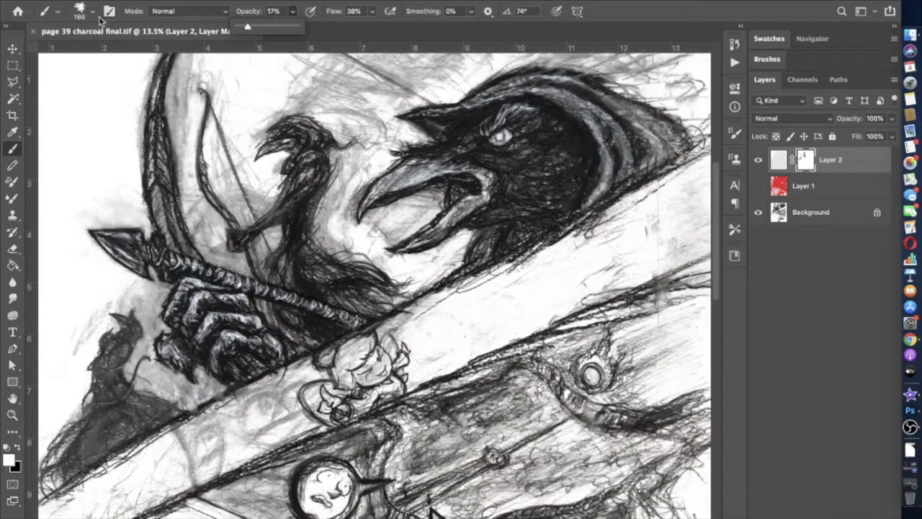
right_click(180, 94)
key("Return")
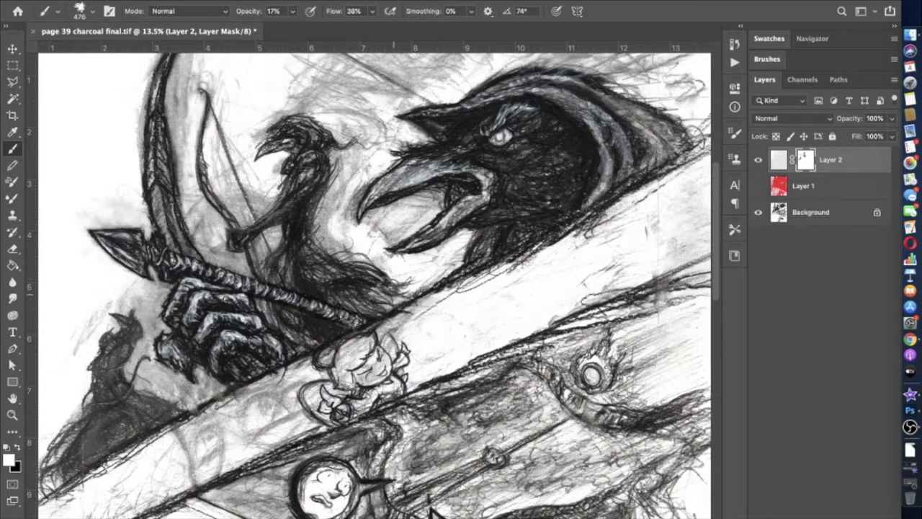
key("super+minus")
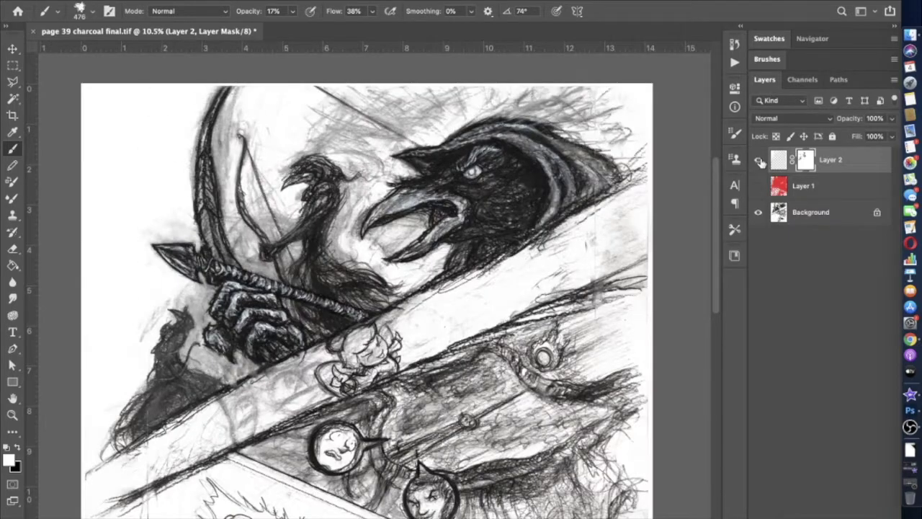
key("super+minus")
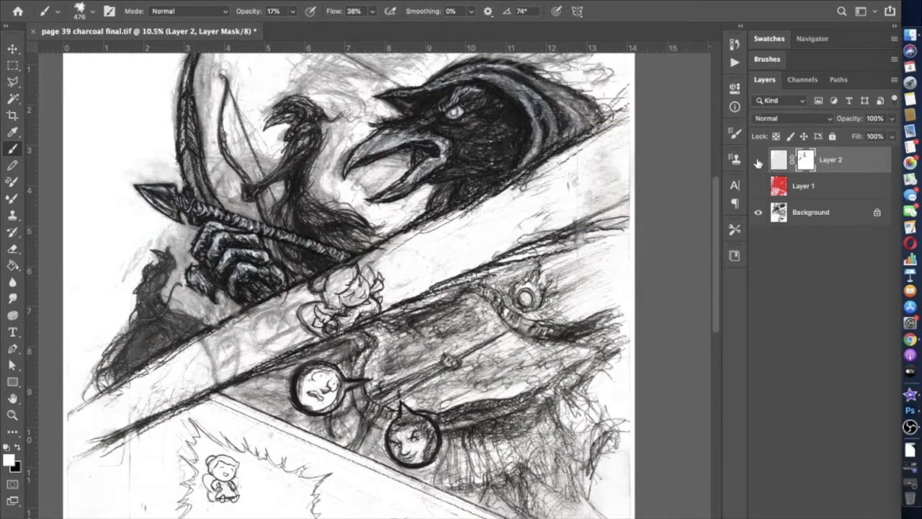
Paint white on Layer 2's image at 93% opacity over the smudges and vertical line in the blank diagonal band.
key("super+2")
scroll(338, 285, "down", 2)
key("super+plus")
key("9")
key("3")
scroll(338, 285, "up", 3)
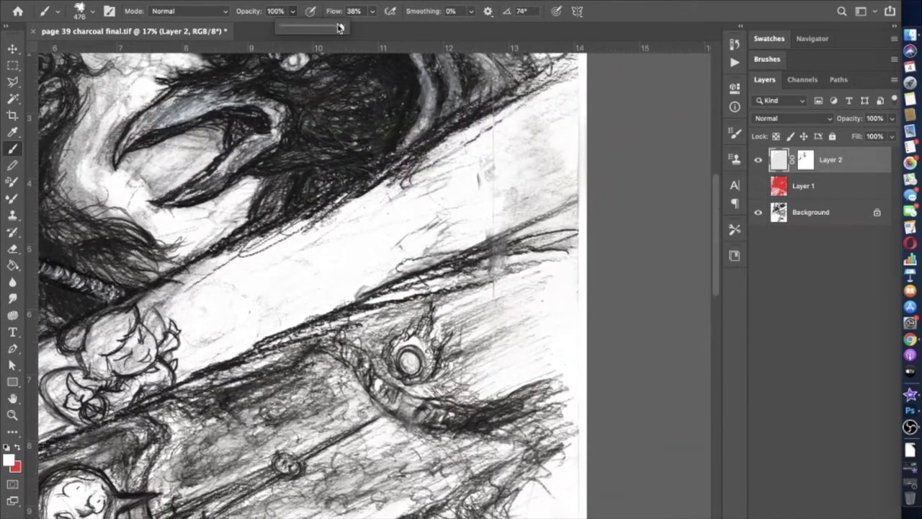
mouse_move(395, 248)
left_mouse_down()
mouse_move(533, 144)
mouse_move(585, 119)
left_mouse_up()
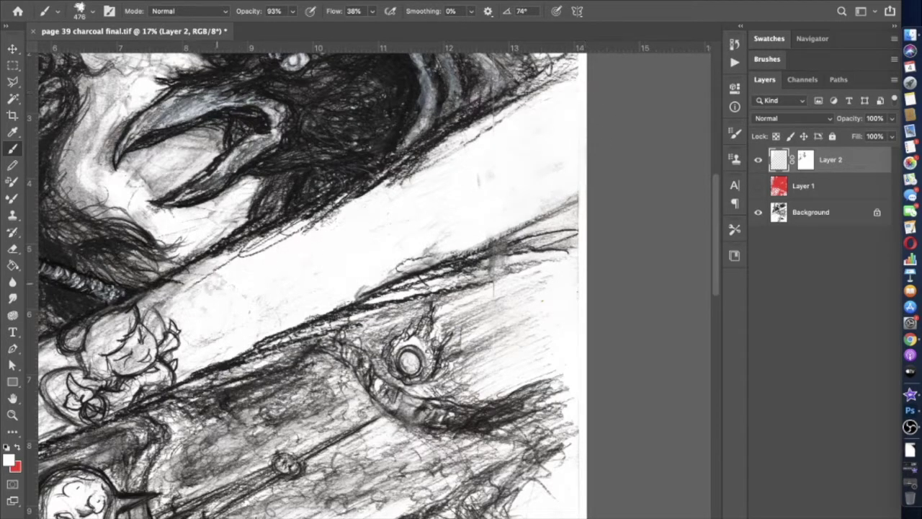
left_click_drag(397, 255, 432, 270)
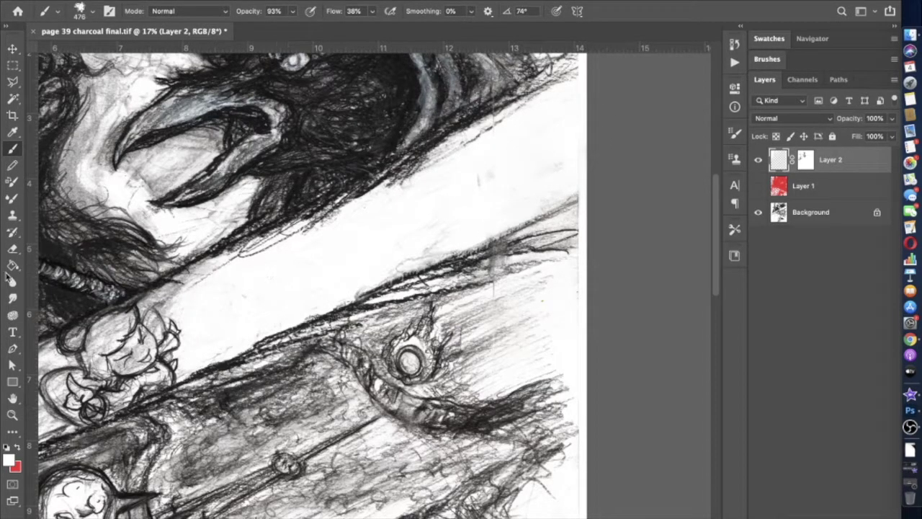
Set the brush to 162 px and paint out stray marks in the diagonal band beside the small girl character.
key("super+backslash")
scroll(329, 303, "up", 5)
key("super+2")
left_click(58, 11)
key("Return")
mouse_move(430, 250)
left_mouse_down()
mouse_move(366, 279)
mouse_move(395, 287)
mouse_move(442, 256)
mouse_move(401, 248)
mouse_move(360, 274)
mouse_move(426, 287)
mouse_move(433, 245)
left_mouse_up()
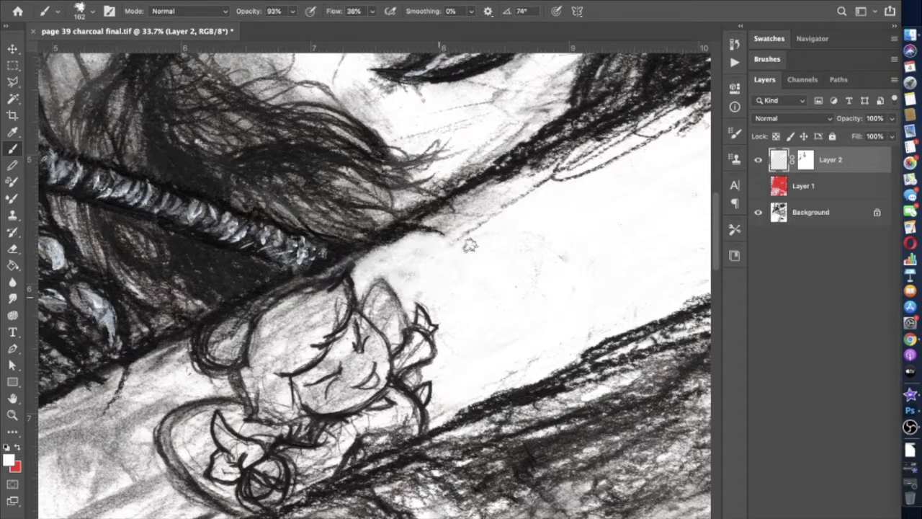
Set the brush to 332 px and whiten the loose sketch lines along the diagonal band's edge below the raven's head.
scroll(471, 230, "right", 10)
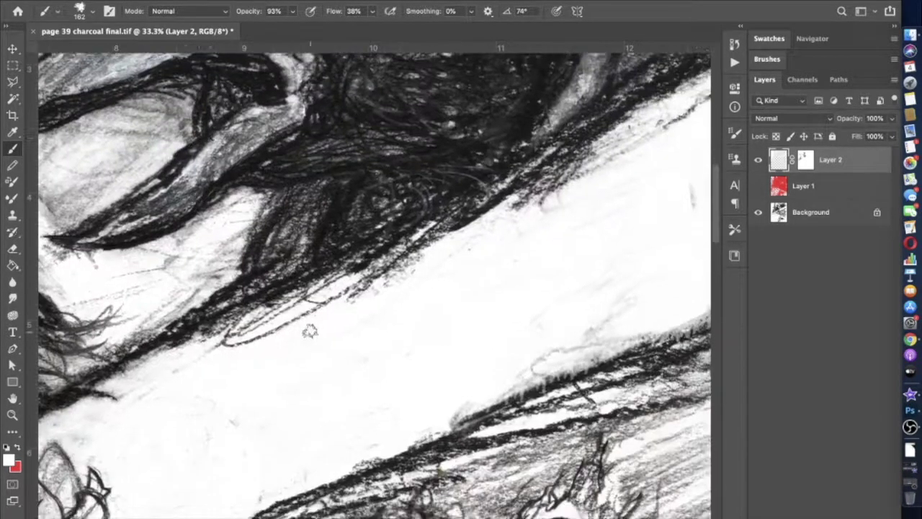
scroll(310, 330, "down", 3)
left_click(57, 11)
key("Return")
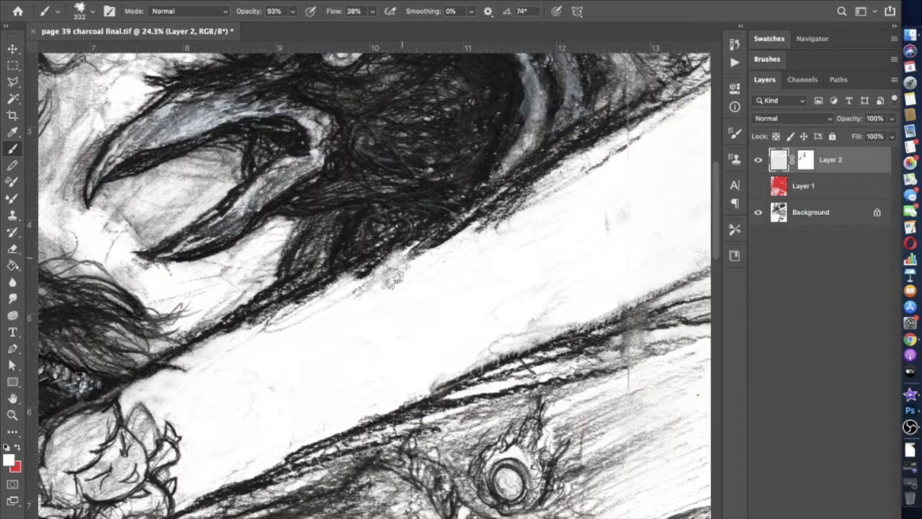
scroll(398, 270, "down", 3)
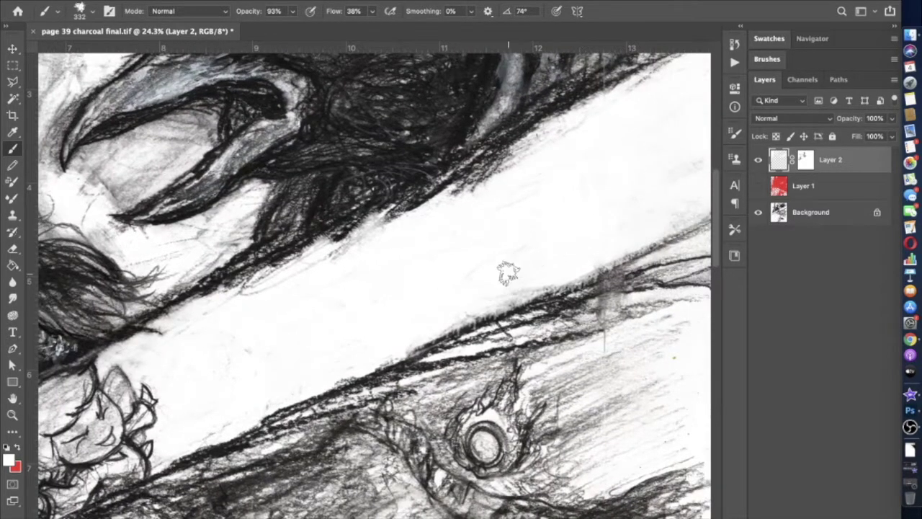
Set the brush to 60 px for detail work around the small girl character.
scroll(508, 272, "up", 3)
left_click(56, 11)
key("Return")
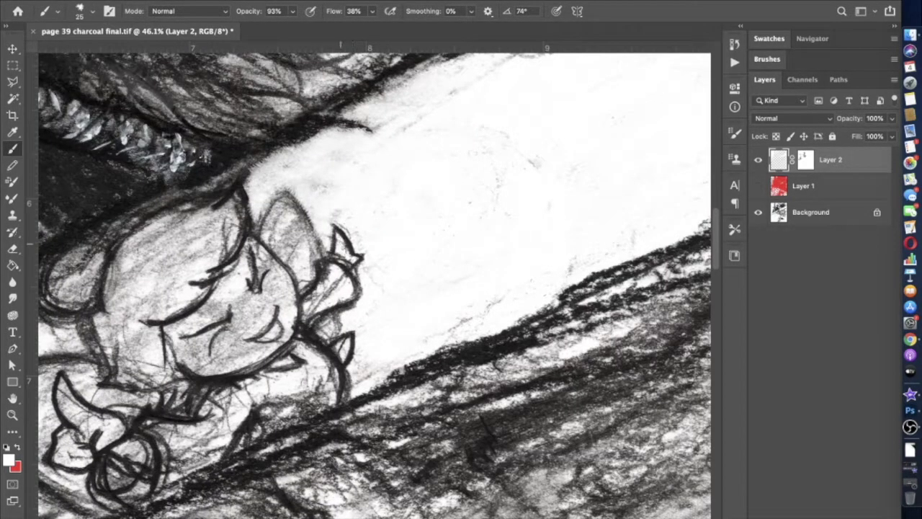
left_click(93, 11)
type("60")
key("Return")
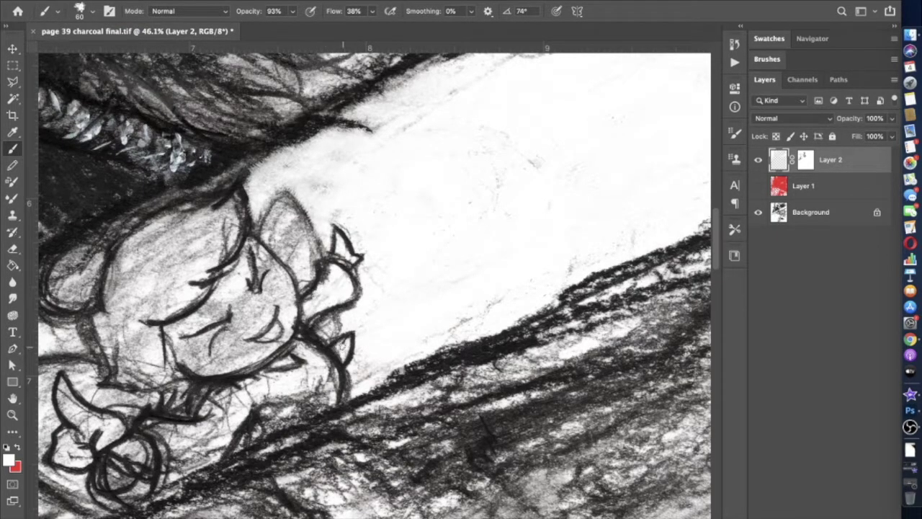
Lower the brush opacity to 16% and set its size to 137 px for softening the girl character.
left_click(291, 11)
left_click(92, 12)
left_click_drag(297, 27, 265, 27)
type("137")
key("Return")
left_click(292, 11)
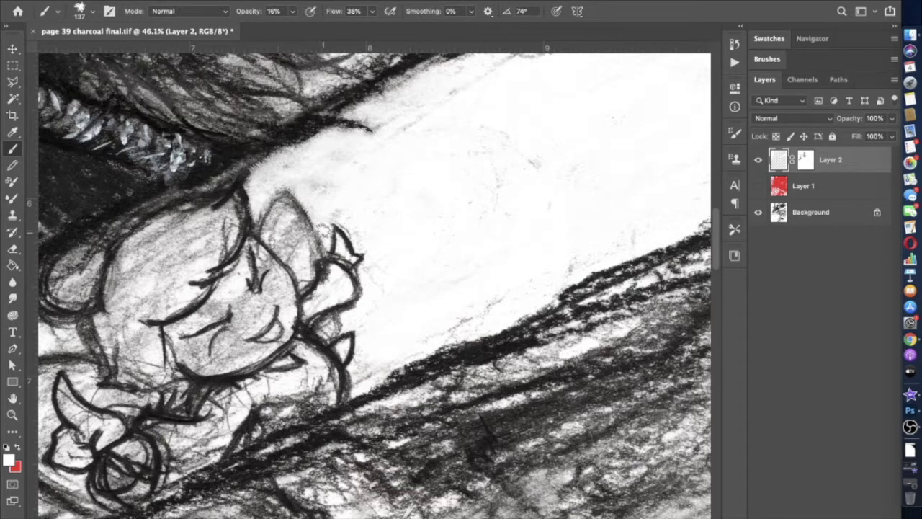
scroll(243, 224, "left", 3)
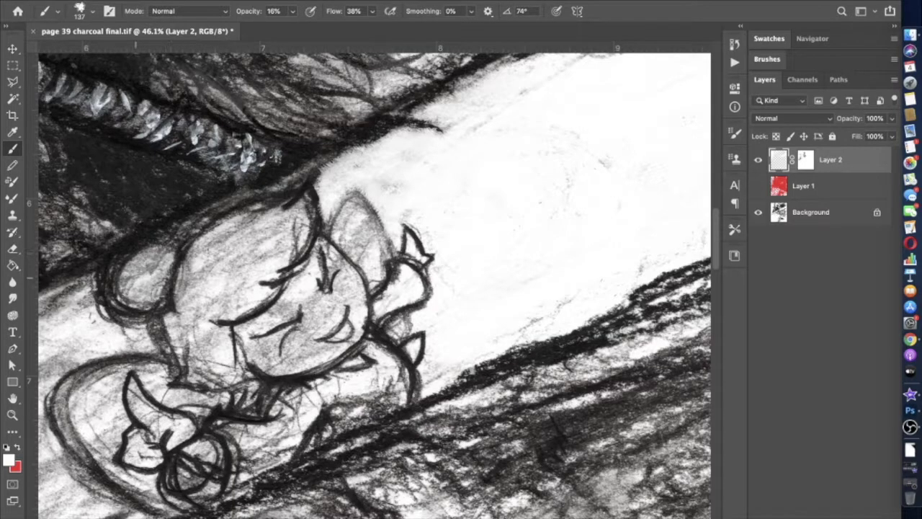
Set the brush to 25% opacity and 114 px for the girl character's shading.
left_click(292, 11)
left_click_drag(265, 27, 270, 27)
left_click(93, 10)
left_click_drag(131, 34, 120, 34)
left_click(198, 371)
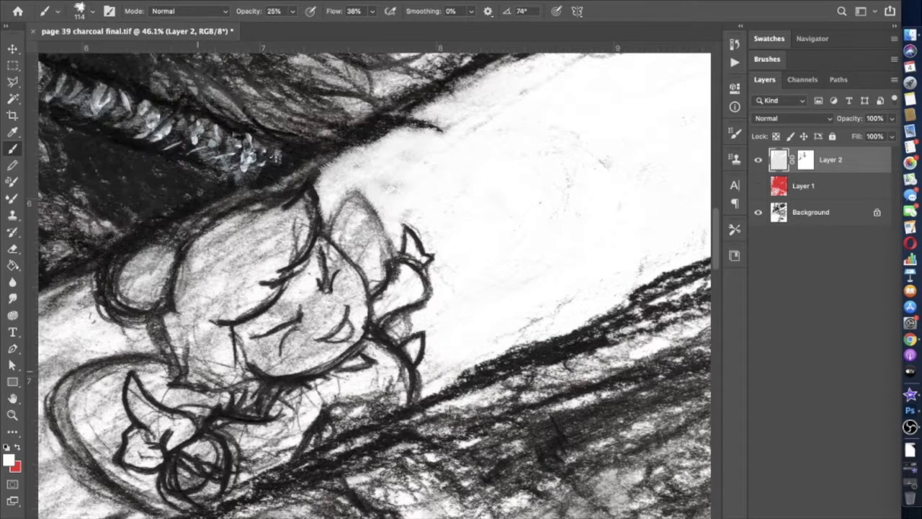
Set the brush to 33% opacity and 83 px for lightening the girl's face.
scroll(238, 273, "up", 2)
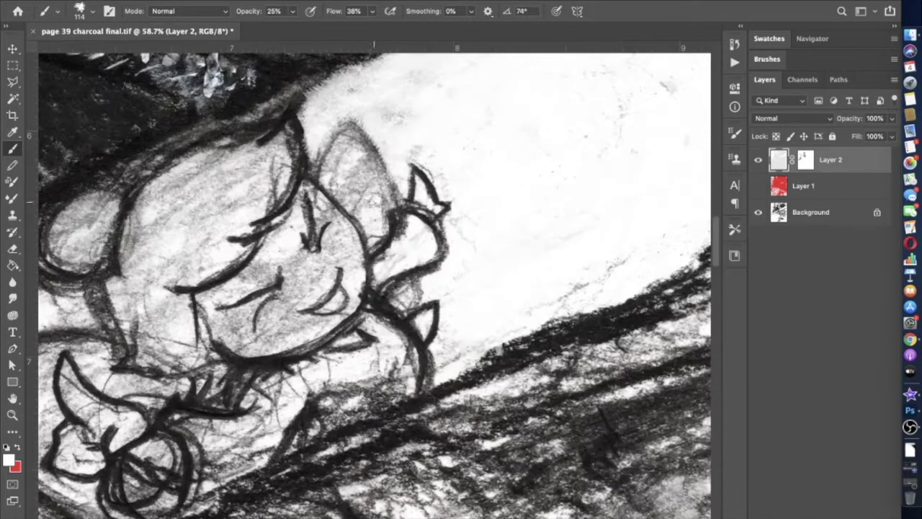
left_click(292, 11)
left_click_drag(289, 27, 296, 27)
left_click(92, 11)
left_click_drag(106, 52, 96, 54)
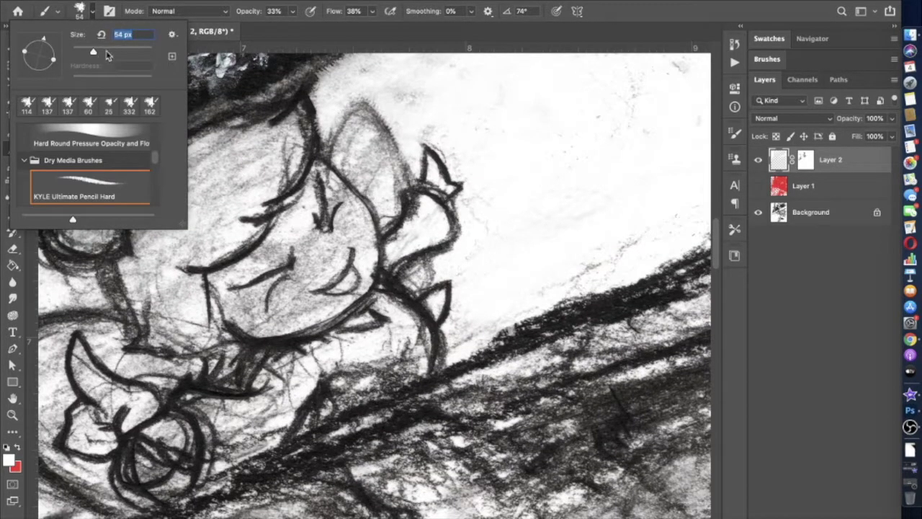
left_click(246, 319)
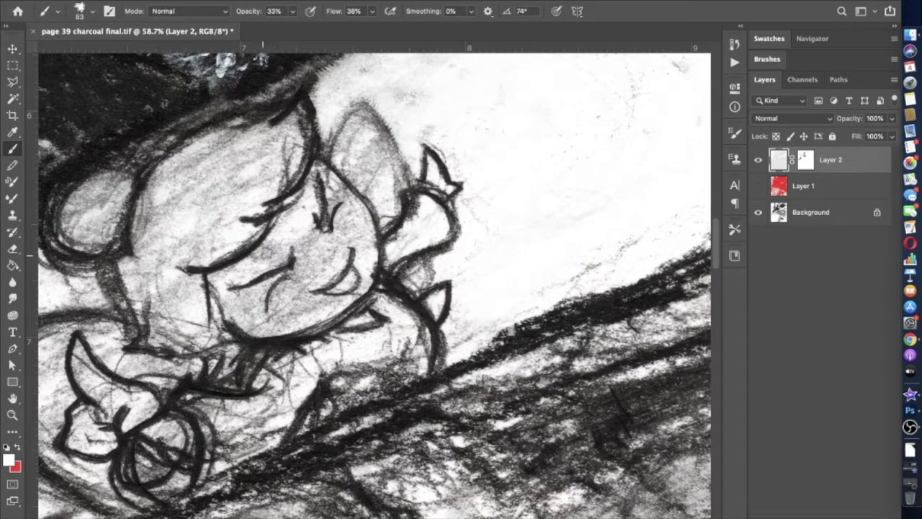
Raise the brush opacity to 85% and whiten the grey shading across the girl's face.
key("8")
key("5")
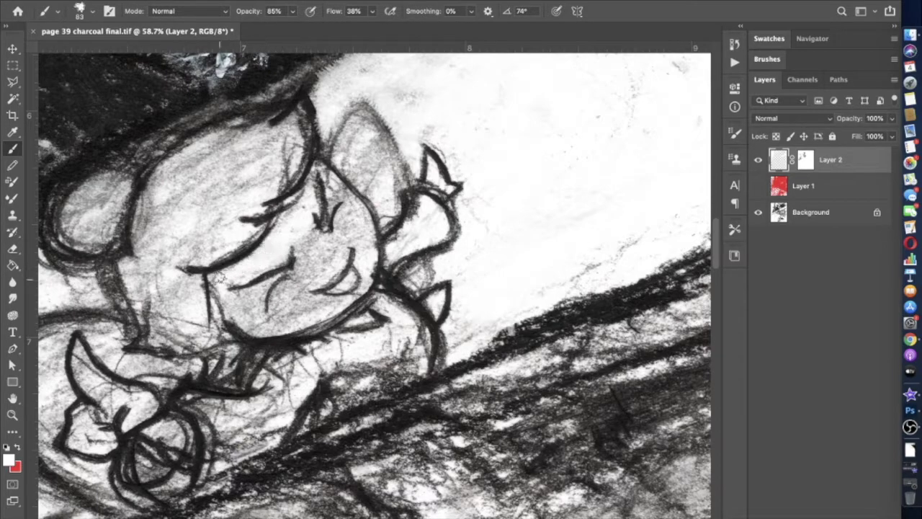
left_click_drag(237, 313, 261, 319)
mouse_move(283, 290)
left_mouse_down()
mouse_move(310, 315)
mouse_move(338, 302)
mouse_move(318, 305)
left_mouse_up()
left_click_drag(301, 267, 335, 249)
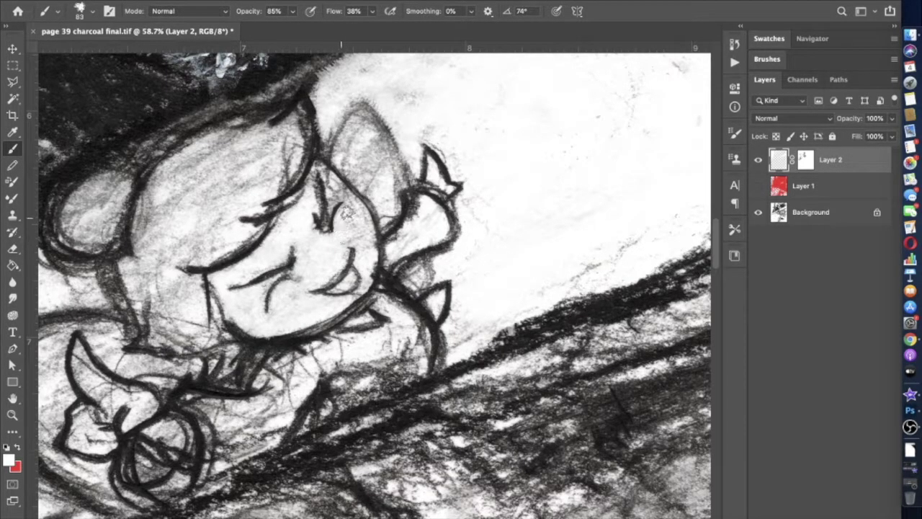
left_click_drag(344, 212, 340, 238)
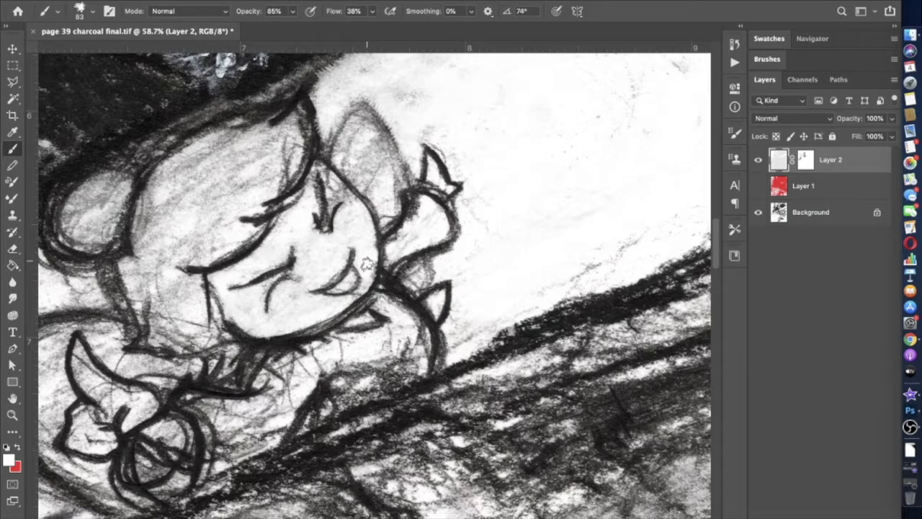
Set the brush to 55 px and clean the remaining grey along the edges and forehead of the girl's face.
left_click(92, 12)
left_click(356, 292)
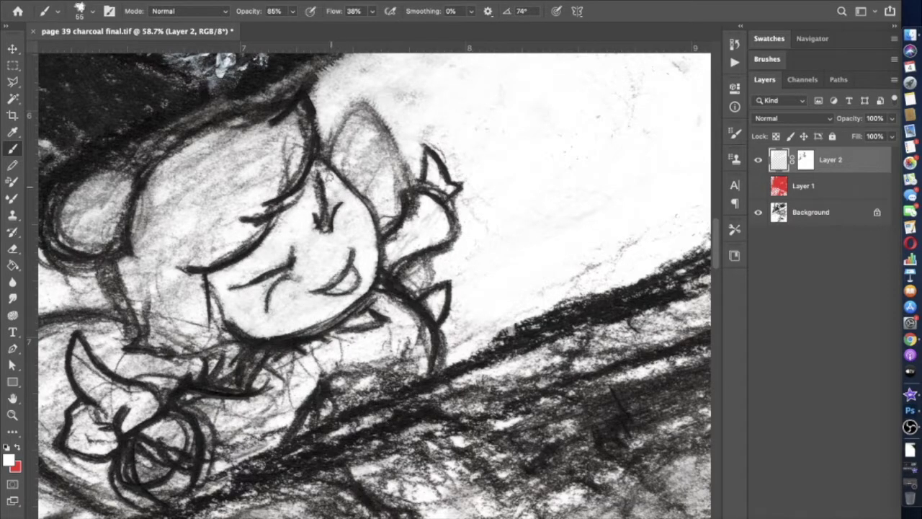
scroll(327, 175, "up", 6)
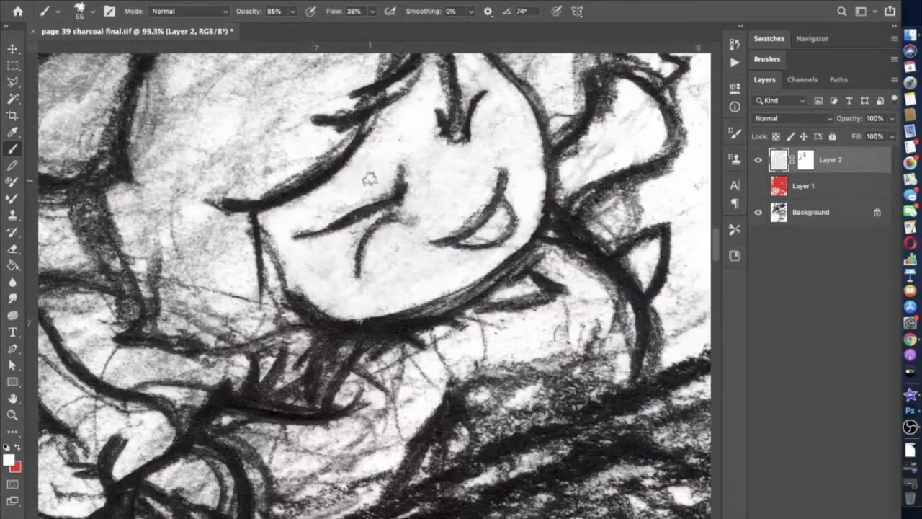
Set the brush to 76 px and whiten the shading in the girl's hair beside her face.
right_click(368, 178)
left_click(366, 219)
scroll(360, 223, "down", 5)
scroll(297, 254, "up", 2)
mouse_move(301, 253)
left_mouse_down()
mouse_move(251, 219)
mouse_move(278, 214)
mouse_move(252, 184)
mouse_move(300, 96)
mouse_move(271, 242)
left_mouse_up()
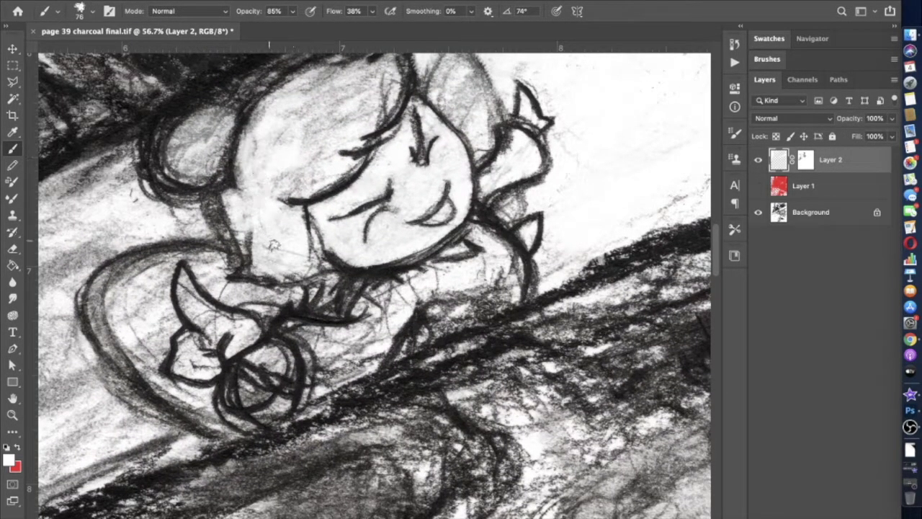
Set the brush to 300 px at 100% opacity and whiten the faded figures and grey marks in the diagonal band beside the girl.
scroll(284, 173, "down", 5)
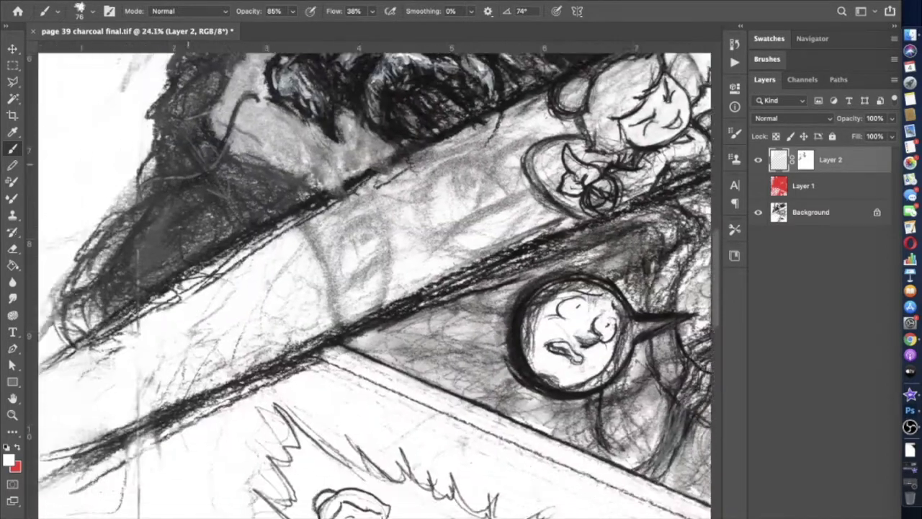
scroll(375, 288, "down", 1)
key("0")
right_click(115, 86)
key("Return")
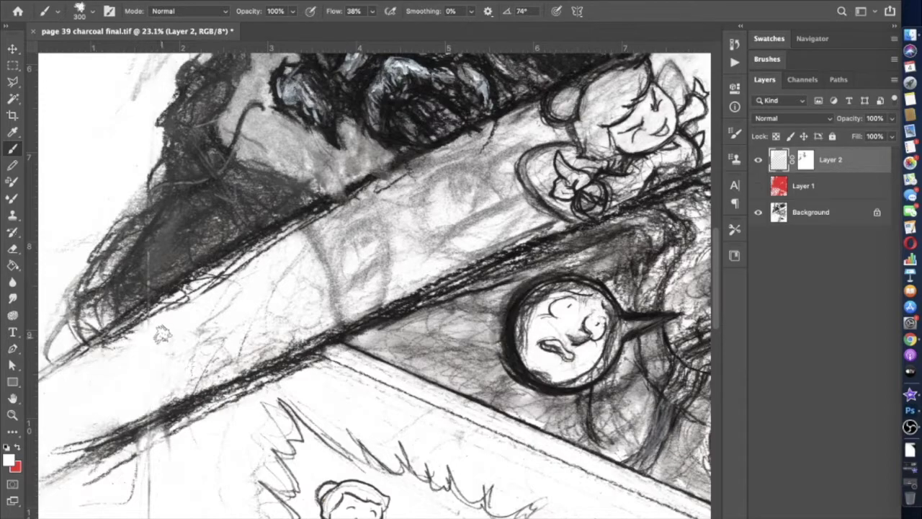
mouse_move(237, 363)
left_mouse_down()
mouse_move(532, 217)
mouse_move(524, 137)
mouse_move(541, 130)
mouse_move(425, 167)
mouse_move(312, 233)
mouse_move(212, 328)
mouse_move(331, 273)
mouse_move(324, 237)
mouse_move(383, 286)
mouse_move(330, 282)
mouse_move(497, 148)
mouse_move(424, 232)
mouse_move(315, 248)
mouse_move(452, 165)
left_mouse_up()
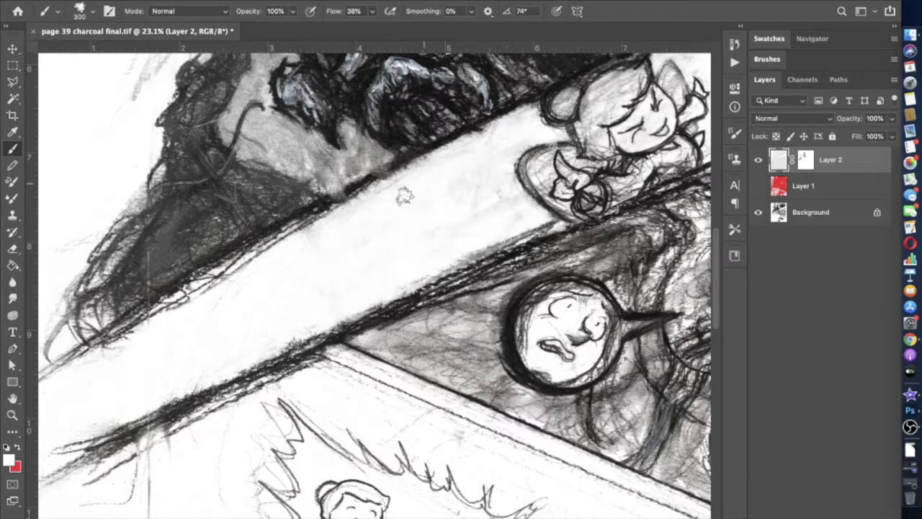
Switch to the Audible web player, start the audiobook playback and hide the player.
left_click(910, 339)
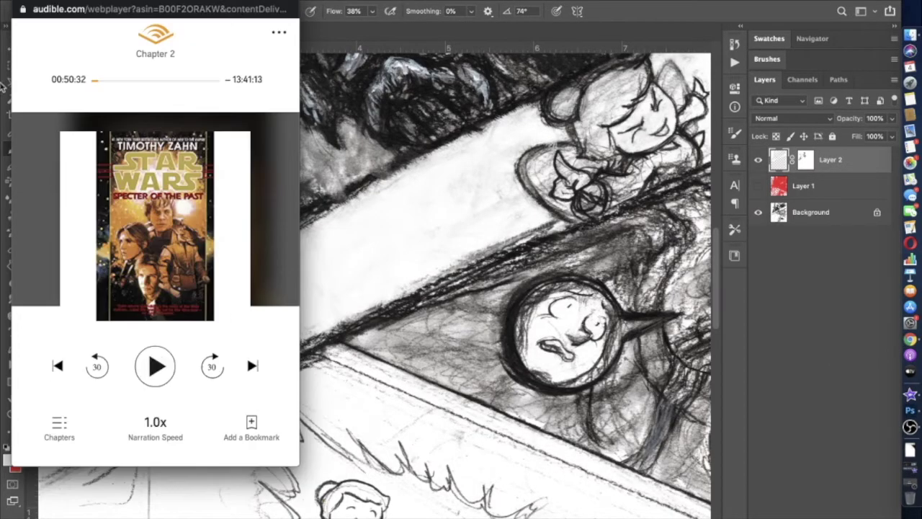
left_click(154, 365)
key("super+h")
Reduce the brush opacity to 58% and clean the stray charcoal marks along the diagonal band's upper and lower edges.
left_click_drag(292, 11, 263, 29)
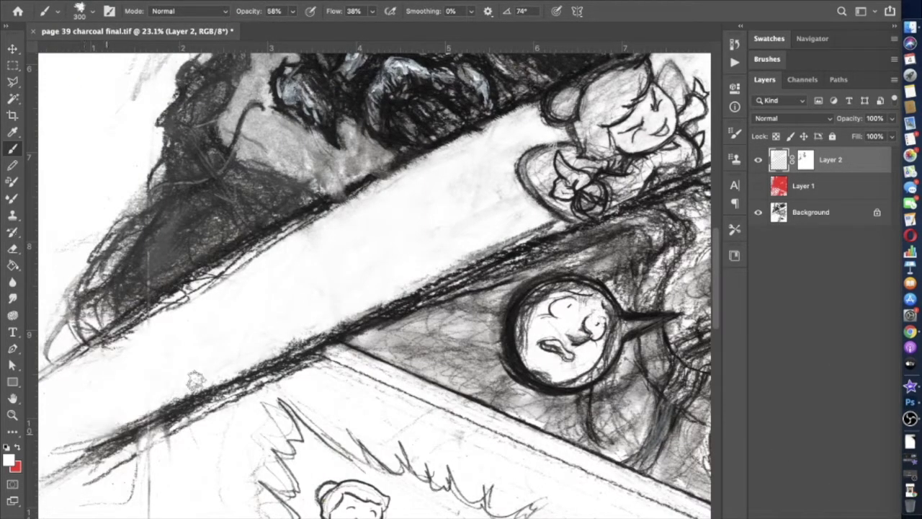
mouse_move(353, 307)
left_mouse_down()
mouse_move(523, 225)
mouse_move(548, 223)
left_mouse_up()
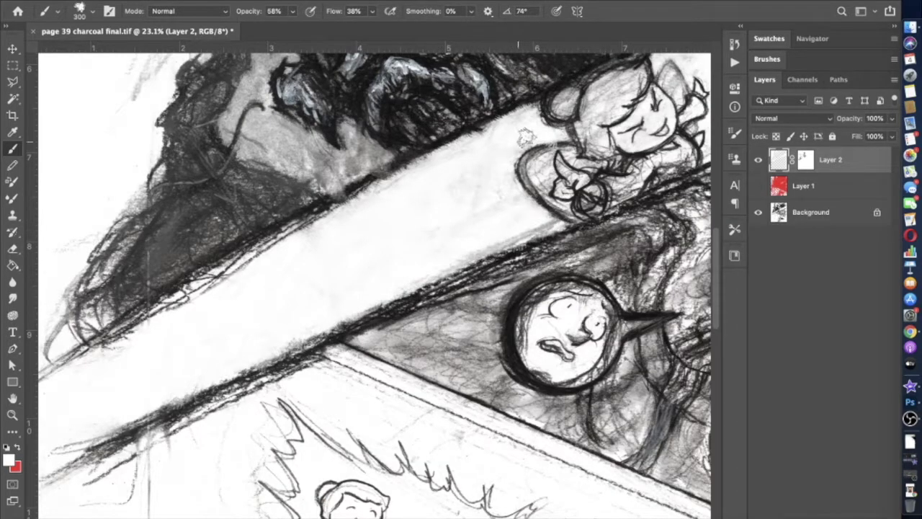
mouse_move(482, 139)
left_mouse_down()
mouse_move(328, 209)
mouse_move(69, 371)
left_mouse_up()
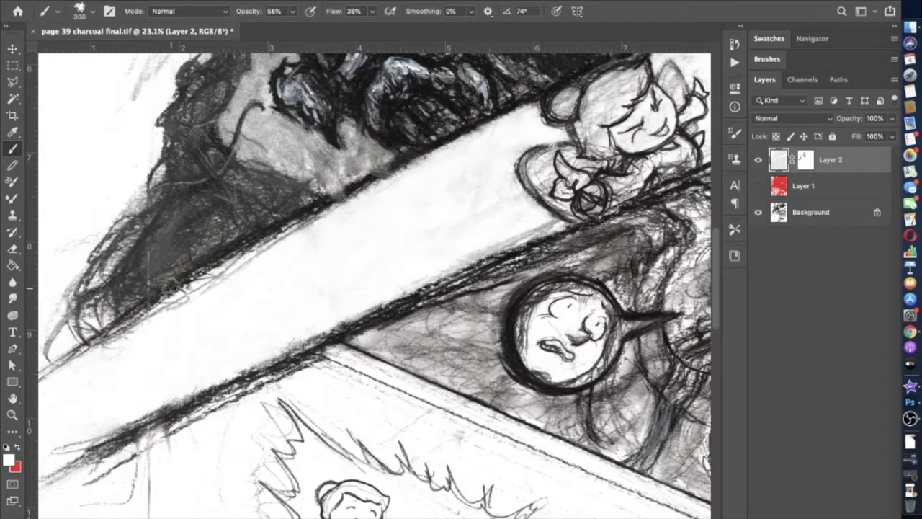
Set the brush to 108 px at 14% opacity and lighten the thick curved outline around the girl's body.
scroll(171, 287, "right", 5)
scroll(171, 286, "up", 2)
scroll(490, 209, "up", 3)
left_click_drag(292, 11, 269, 31)
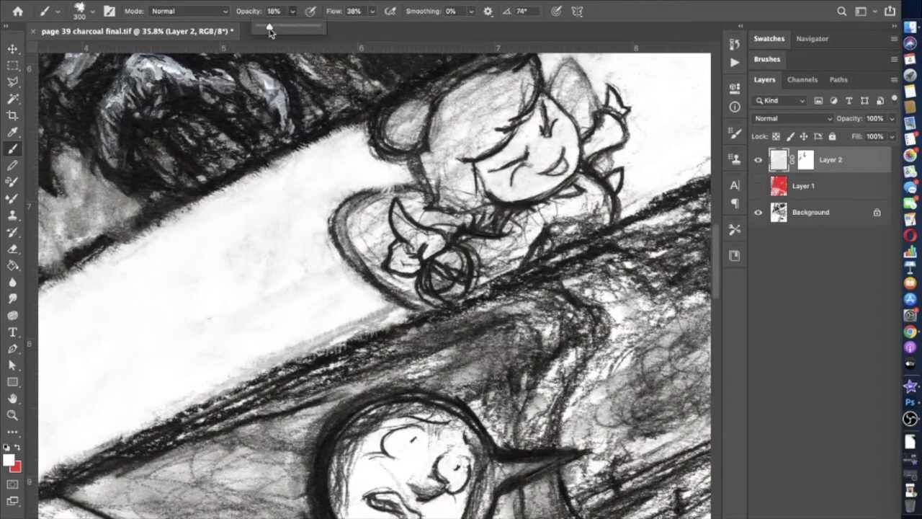
left_click(85, 18)
left_click(468, 220)
scroll(430, 218, "up", 2)
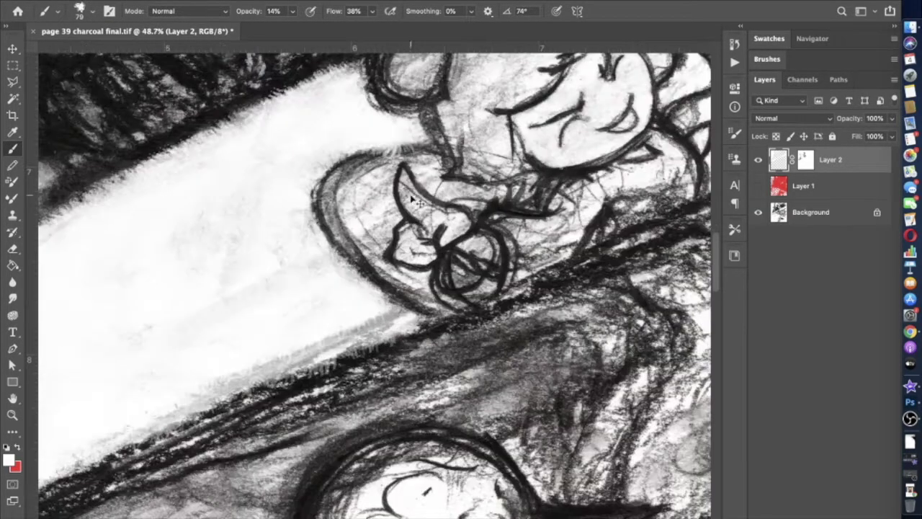
left_click(85, 17)
left_click(461, 194)
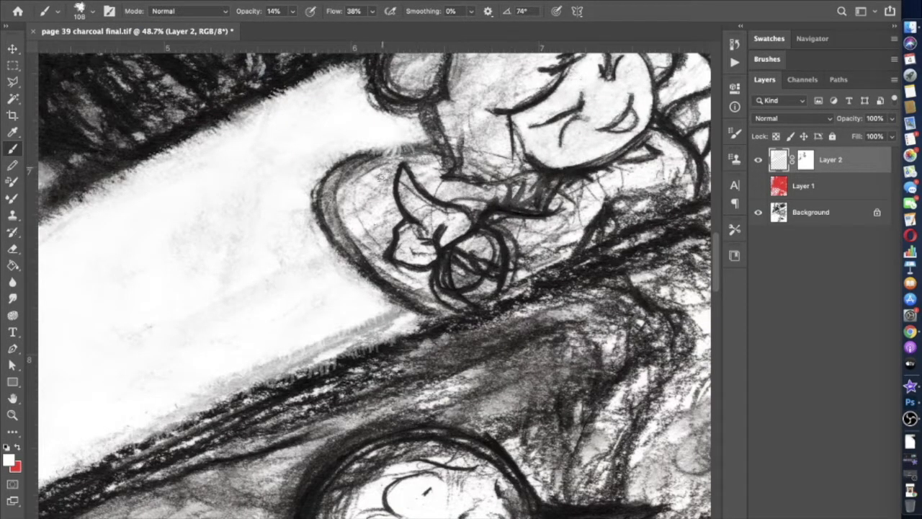
mouse_move(414, 285)
left_mouse_down()
mouse_move(382, 306)
mouse_move(324, 173)
mouse_move(389, 147)
left_mouse_up()
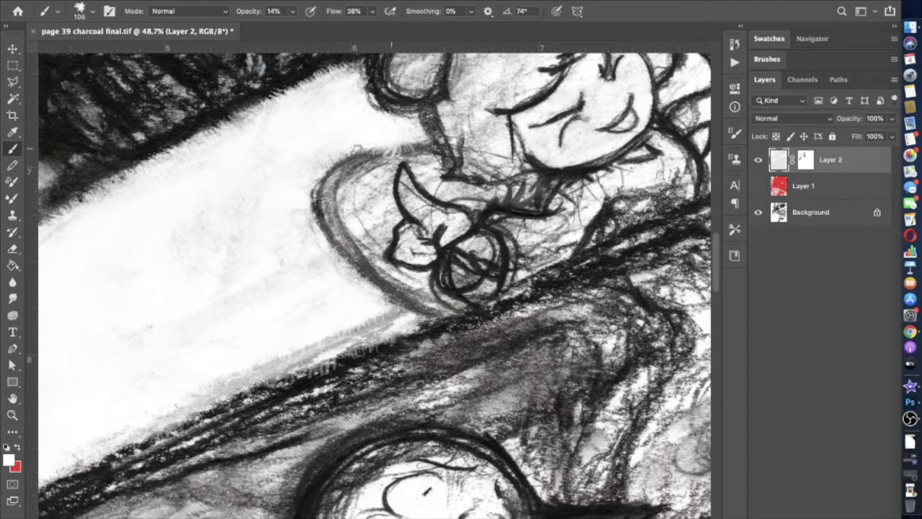
Add further faint white strokes over the upper and lower ends of the curved outline on Layer 2.
left_click(806, 160)
key("super+2")
key("e")
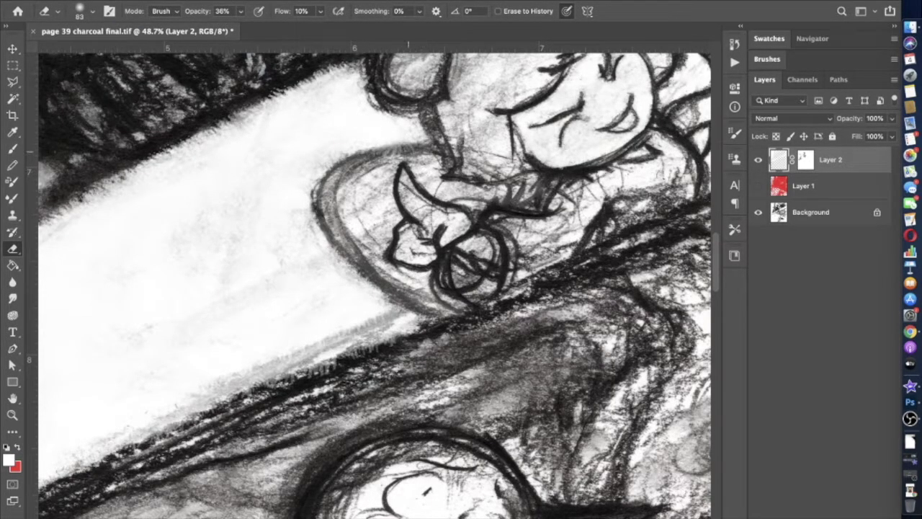
key("b")
mouse_move(424, 144)
left_mouse_down()
mouse_move(389, 155)
mouse_move(311, 231)
mouse_move(425, 302)
left_mouse_up()
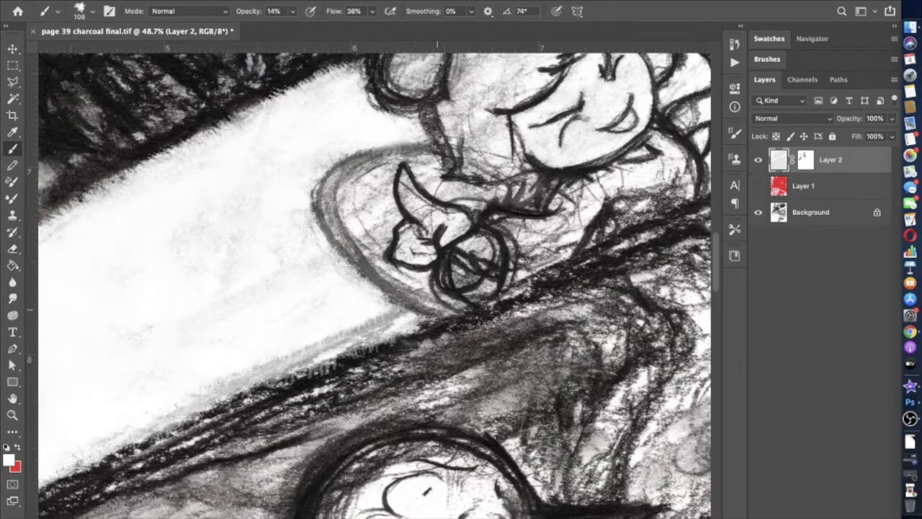
Raise the brush opacity to 41% and lighten the inner side of the curved outline and the marks above the bow.
key("4")
key("1")
mouse_move(391, 267)
left_mouse_down()
mouse_move(344, 216)
mouse_move(354, 173)
mouse_move(411, 160)
left_mouse_up()
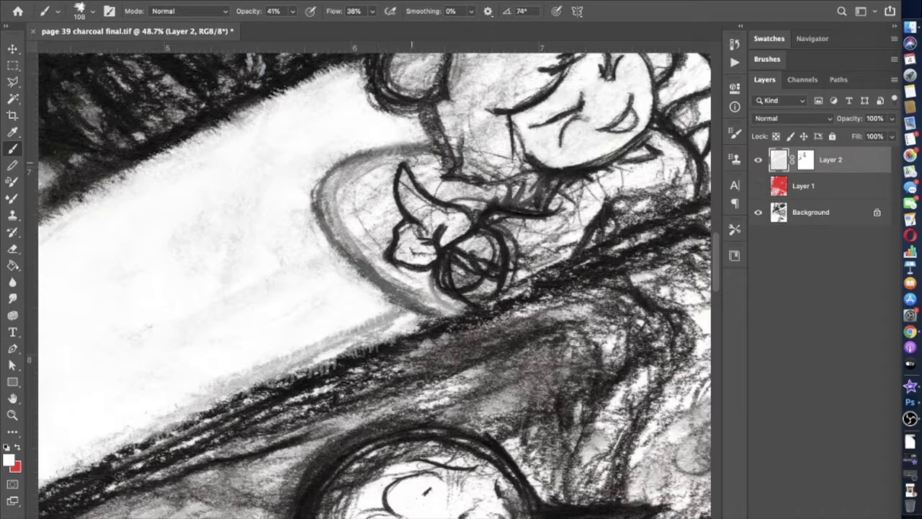
left_click_drag(473, 194, 518, 191)
Compare the page with Layer 2 hidden and shown, and examine the softened girl figure close up and from afar.
scroll(518, 191, "right", 3)
scroll(518, 191, "down", 2)
left_click(758, 159)
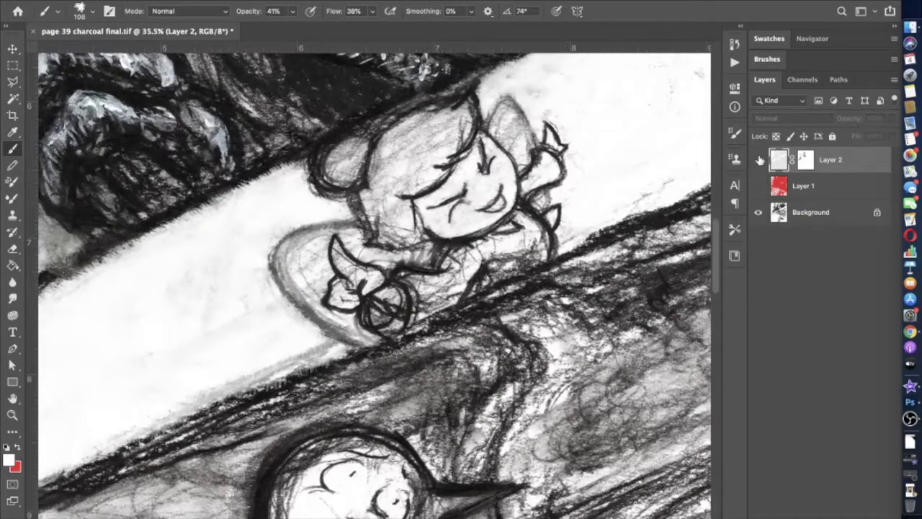
left_click(758, 159)
scroll(367, 288, "up", 2)
key("e")
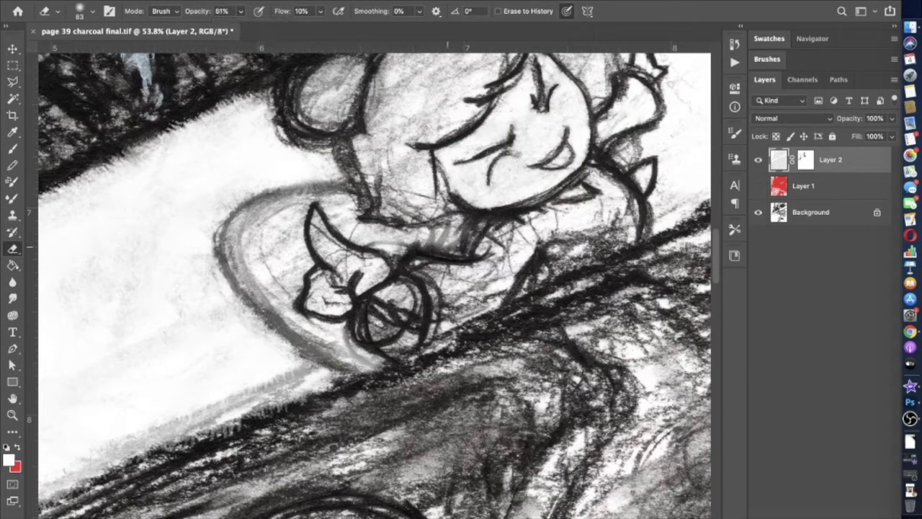
scroll(460, 229, "down", 5)
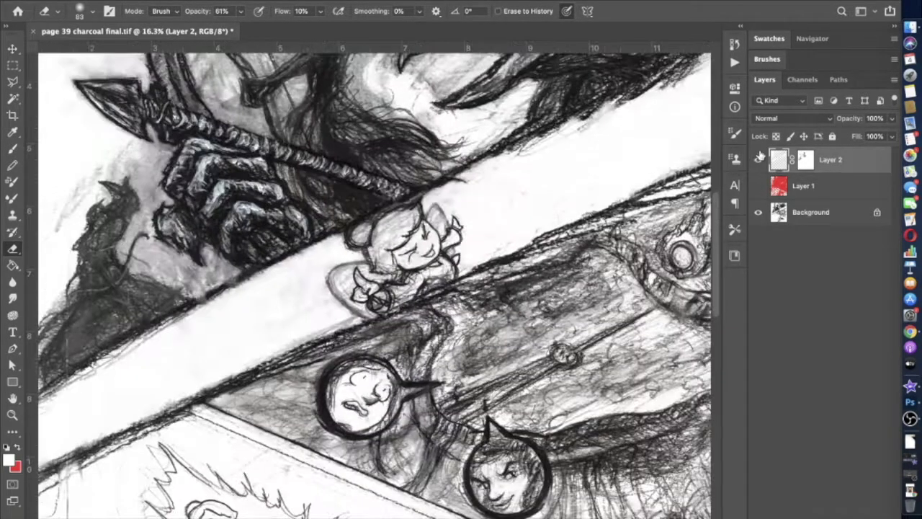
scroll(403, 281, "up", 2)
key("b")
scroll(403, 281, "up", 4)
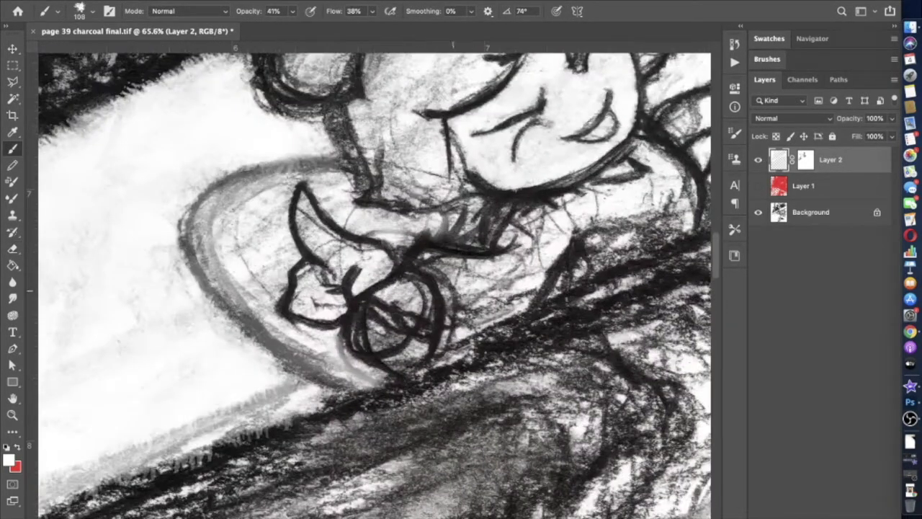
Set the brush to 84 px at 67% opacity and whiten the sketch lines around the round bow loop and below the girl's chin.
scroll(375, 281, "up", 1)
scroll(375, 280, "right", 1)
left_click_drag(292, 11, 308, 27)
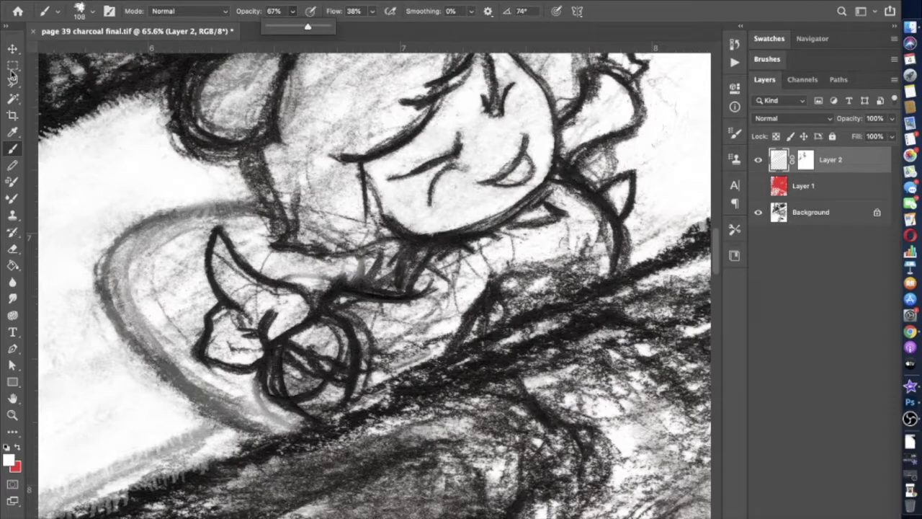
left_click(92, 10)
key("Return")
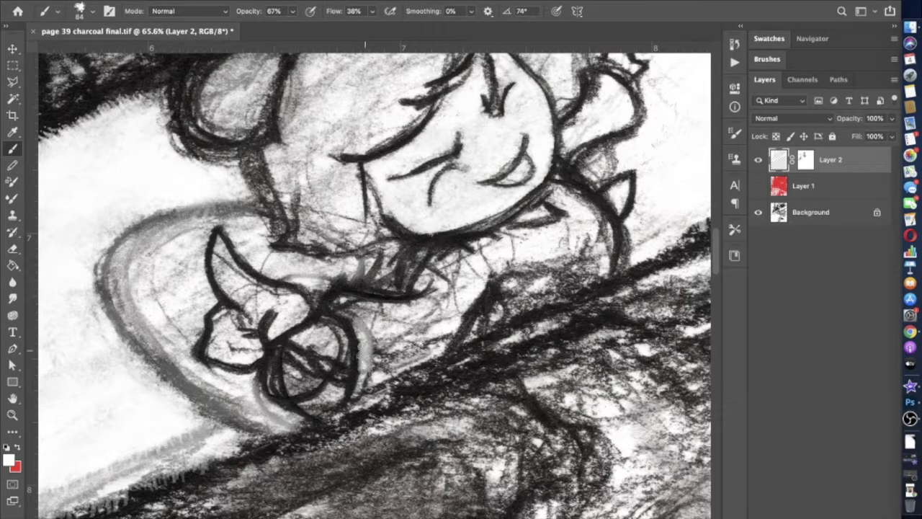
left_click_drag(365, 351, 351, 365)
mouse_move(348, 328)
left_mouse_down()
mouse_move(360, 306)
mouse_move(351, 389)
left_mouse_up()
mouse_move(349, 302)
left_mouse_down()
mouse_move(364, 339)
mouse_move(365, 384)
mouse_move(440, 334)
mouse_move(403, 360)
mouse_move(446, 317)
mouse_move(452, 291)
left_mouse_up()
mouse_move(533, 244)
left_mouse_down()
mouse_move(465, 277)
mouse_move(421, 324)
mouse_move(338, 309)
mouse_move(452, 284)
left_mouse_up()
Reduce the brush opacity to 21% and lighten the dark shading between the girl's body and the band's lower edge.
left_click_drag(291, 13, 265, 29)
left_click_drag(489, 306, 601, 252)
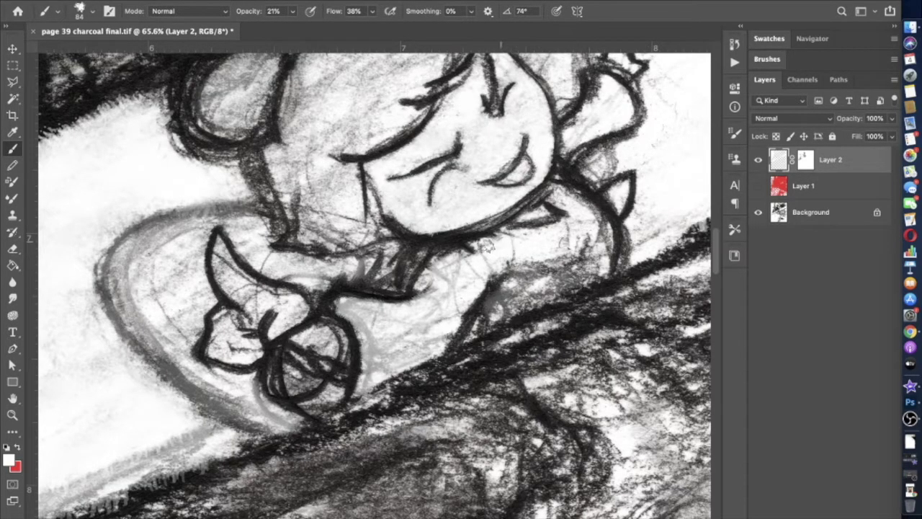
scroll(492, 241, "down", 10)
Set the brush to 60% opacity and 47 px and whiten the gap between the double outlines of the round bow loop.
scroll(317, 395, "up", 12)
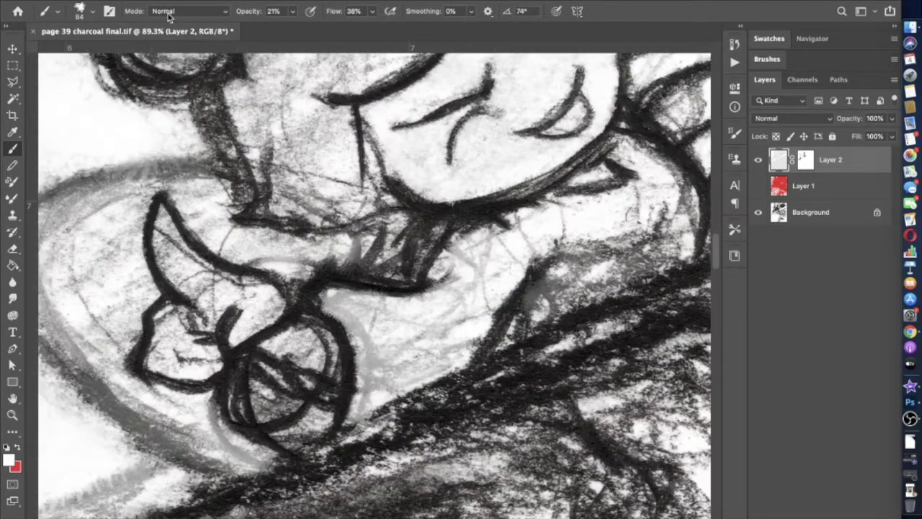
key("6")
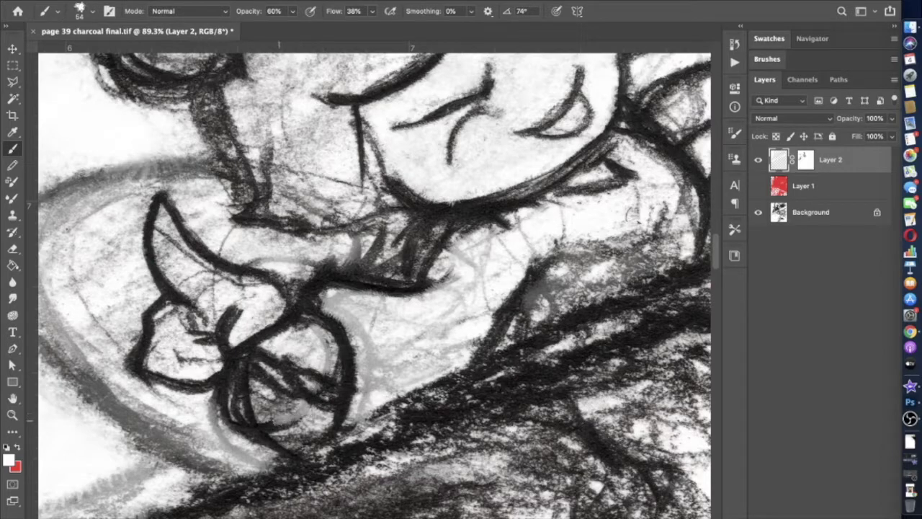
left_click_drag(321, 388, 282, 331)
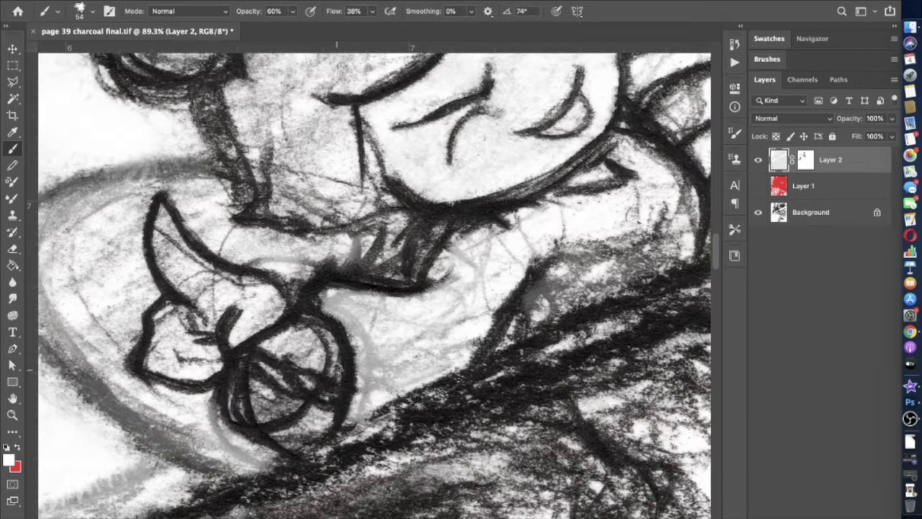
left_click(87, 11)
key("Return")
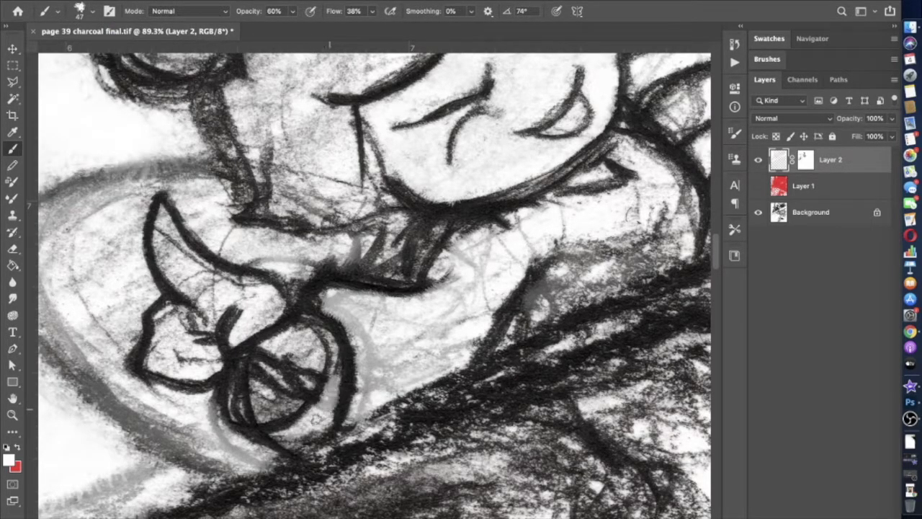
Whiten the stray sketch lines inside and beside the pointed shape above the round bow loop.
scroll(337, 364, "down", 5)
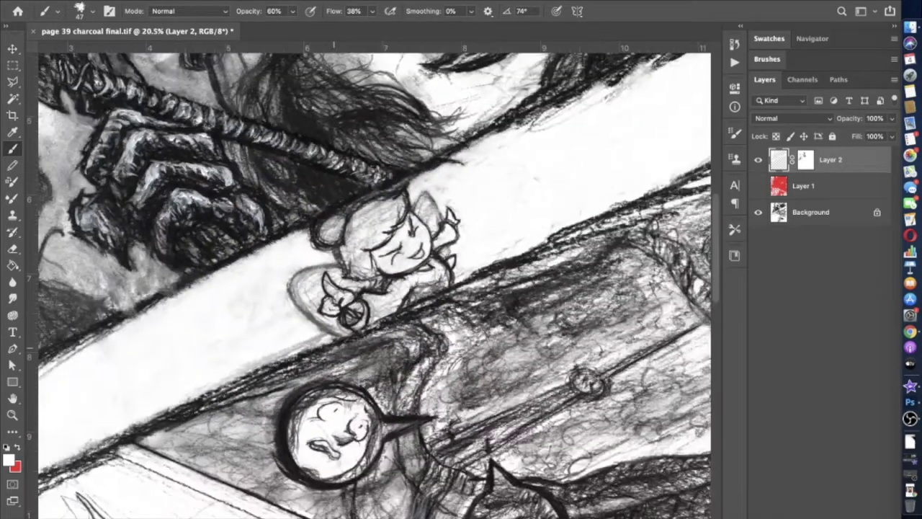
scroll(422, 324, "up", 6)
mouse_move(423, 323)
left_mouse_down()
mouse_move(392, 284)
mouse_move(317, 230)
mouse_move(302, 202)
mouse_move(372, 302)
mouse_move(306, 227)
mouse_move(303, 199)
left_mouse_up()
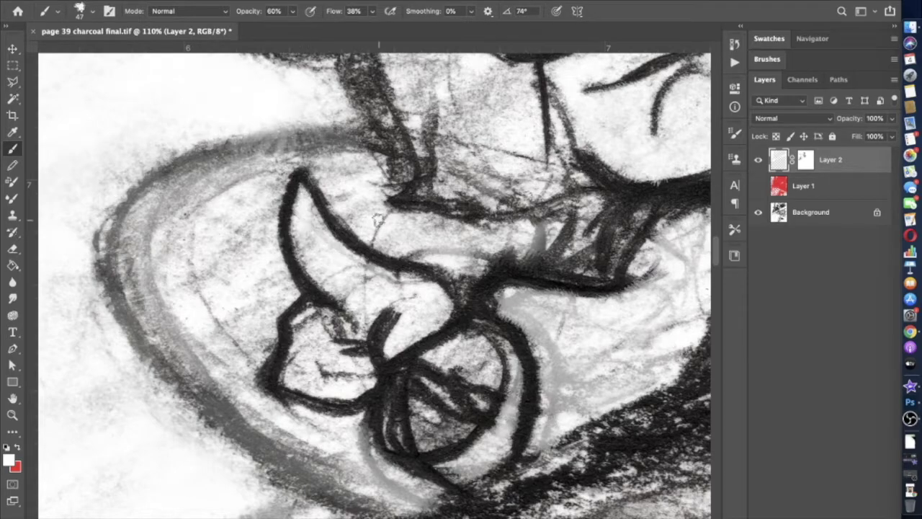
left_click_drag(364, 267, 368, 236)
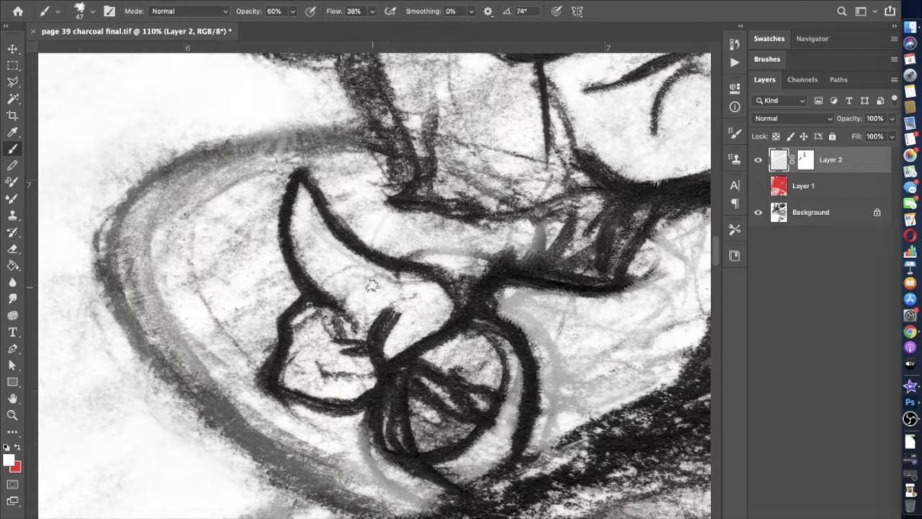
Target Layer 2's mask and set the brush to 1400 px at 6% opacity for very light masking.
scroll(374, 281, "down", 5)
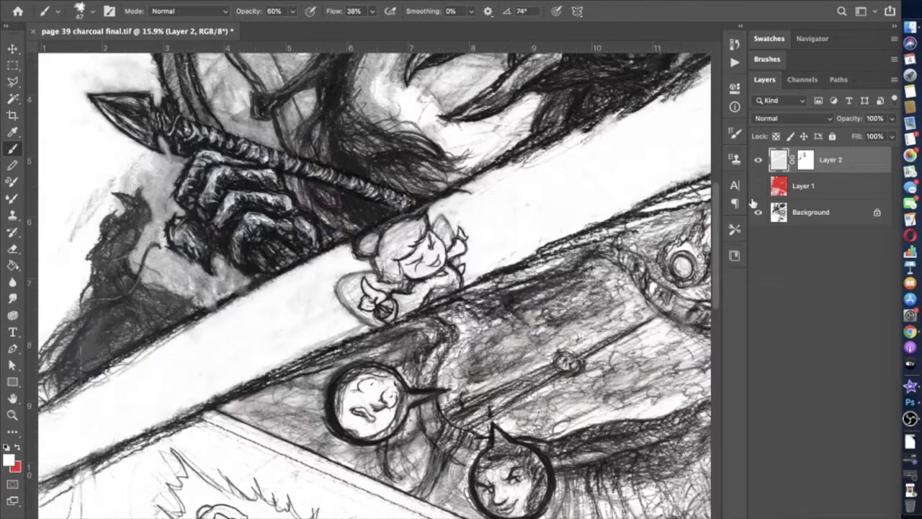
left_click(805, 159)
left_click(291, 11)
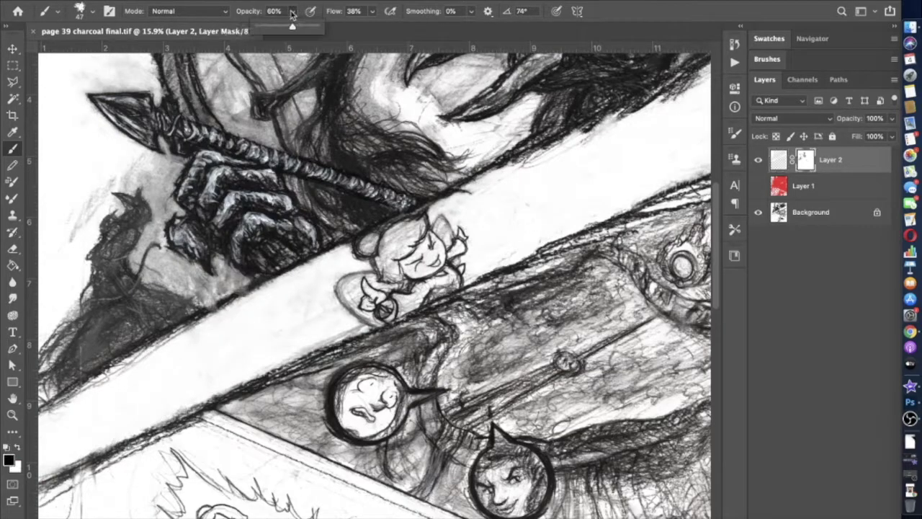
left_click(80, 12)
type("428")
key("Return")
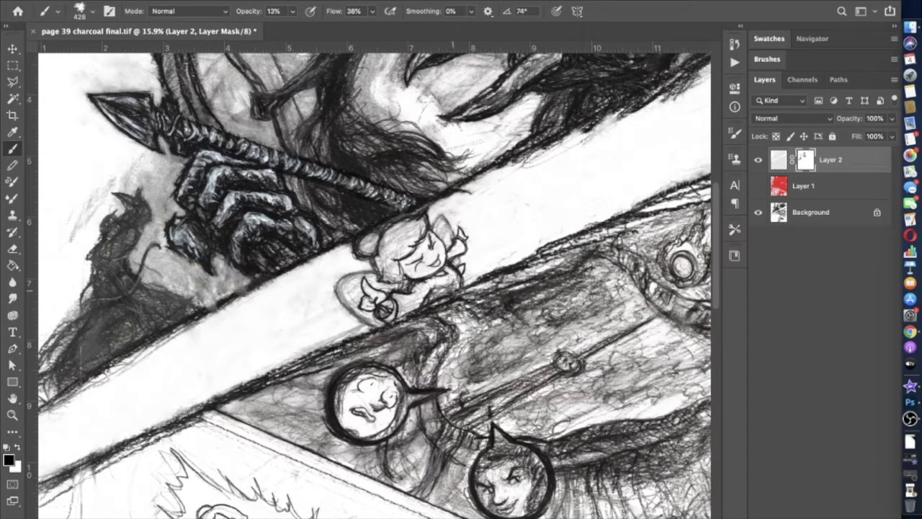
scroll(250, 345, "down", 2)
key("0")
key("6")
left_click(80, 11)
type("1400")
key("Return")
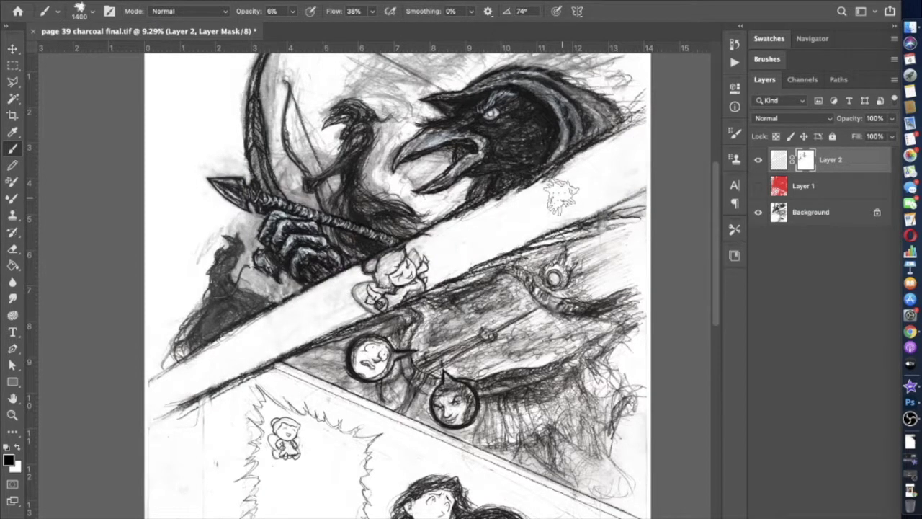
left_click(910, 331)
left_click(910, 401)
scroll(373, 306, "up", 3)
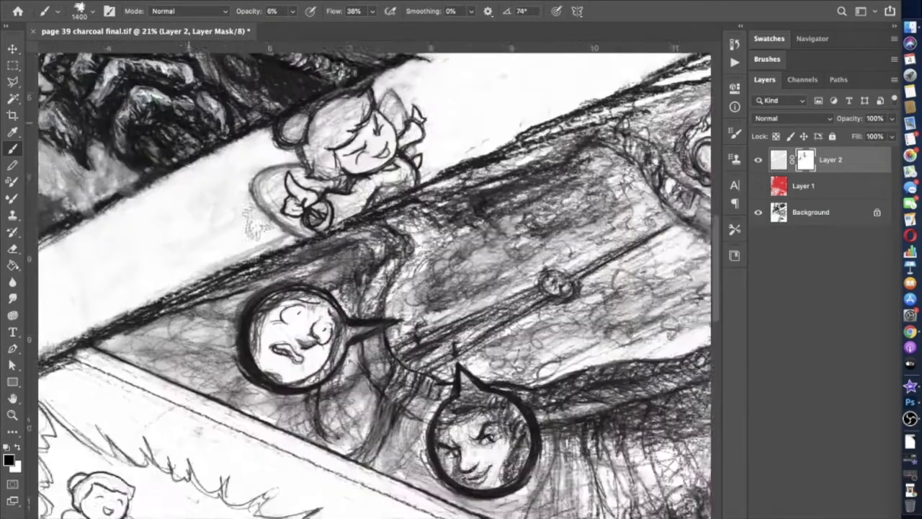
scroll(252, 226, "down", 2)
Set the brush to 94 px at 100% opacity and target Layer 2's artwork instead of its mask.
scroll(252, 227, "up", 4)
left_click(293, 11)
left_click_drag(313, 26, 354, 26)
left_click(79, 11)
double_click(83, 199)
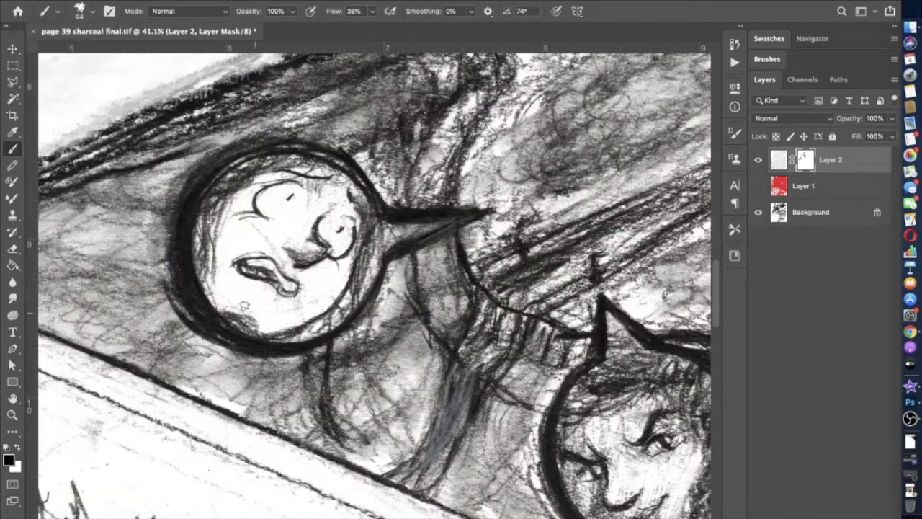
left_click(778, 162)
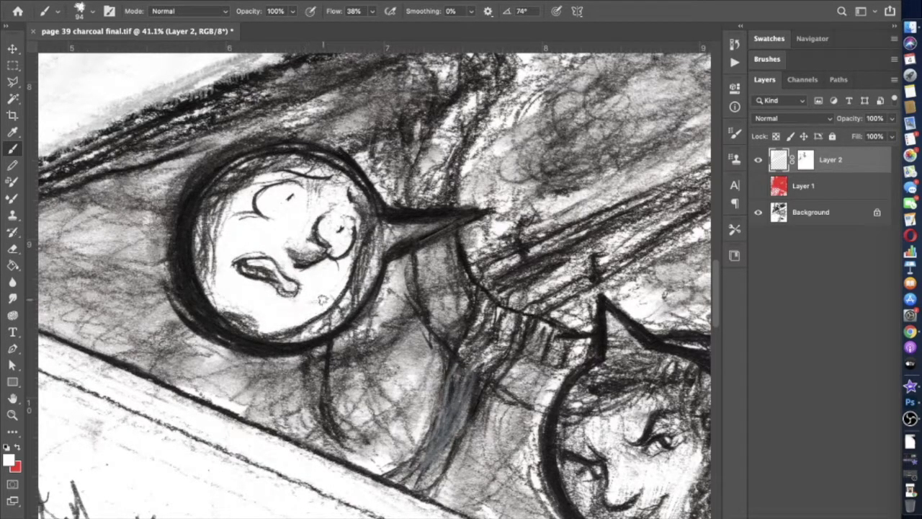
Set the brush to 78 px and whiten the smudges inside the frightened bubble face at 55% and 75% opacity.
key("5")
key("5")
left_click(80, 11)
left_click(295, 239)
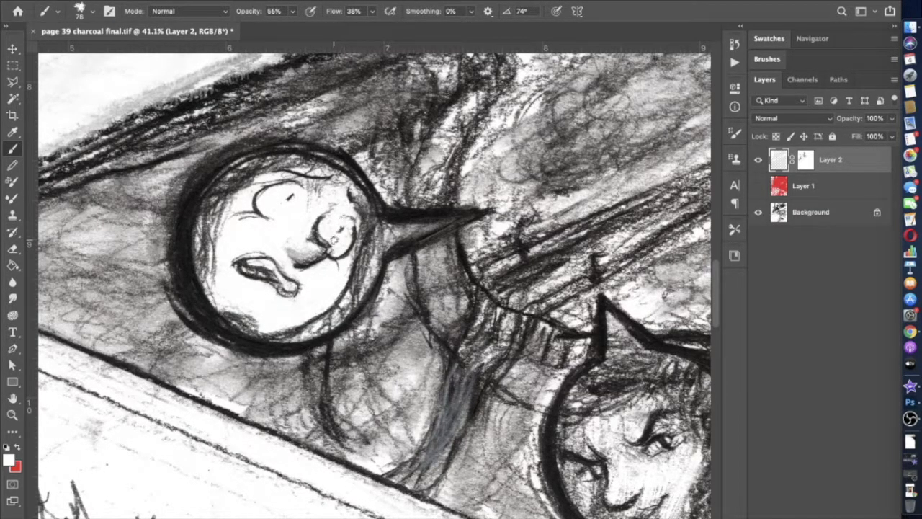
key("7")
key("5")
Set the brush to 1040 px at 100% opacity, select Layer 1 and show it as a red check overlay.
scroll(338, 229, "down", 10)
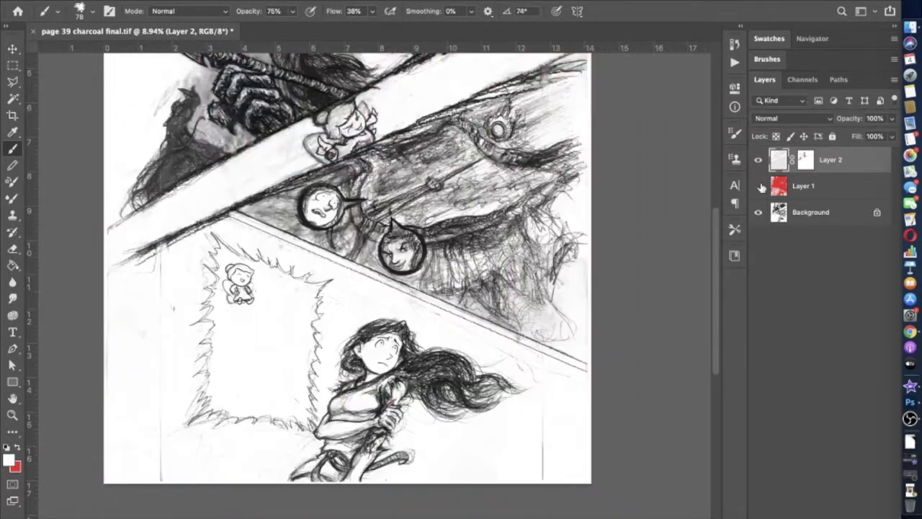
left_click(293, 12)
left_click(80, 11)
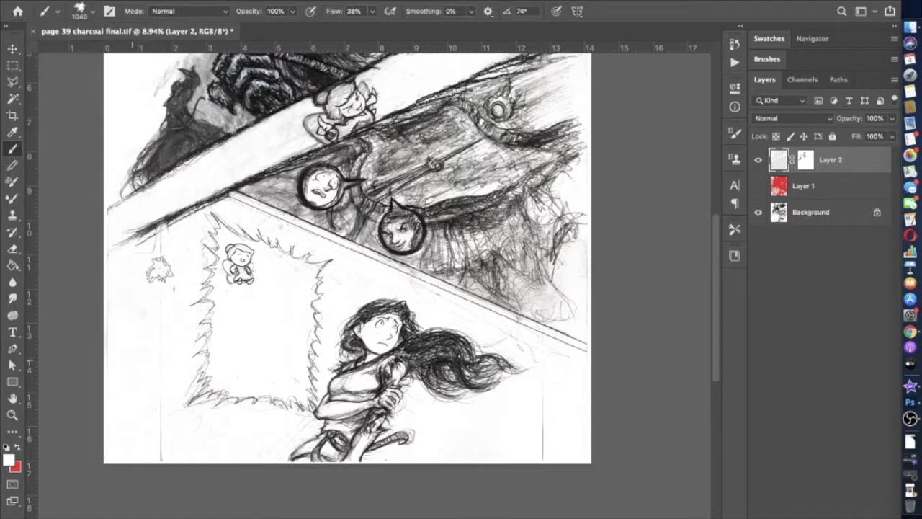
left_click(803, 186)
left_click(757, 186)
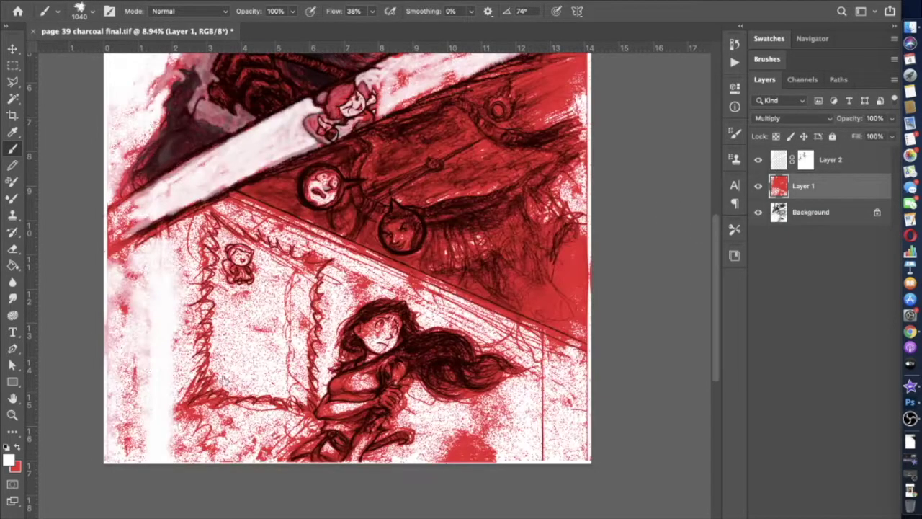
Paint white over the page's left and right side margins beside the lower panel, finishing the right side on Layer 2.
left_click_drag(130, 403, 115, 278)
left_click_drag(551, 353, 555, 443)
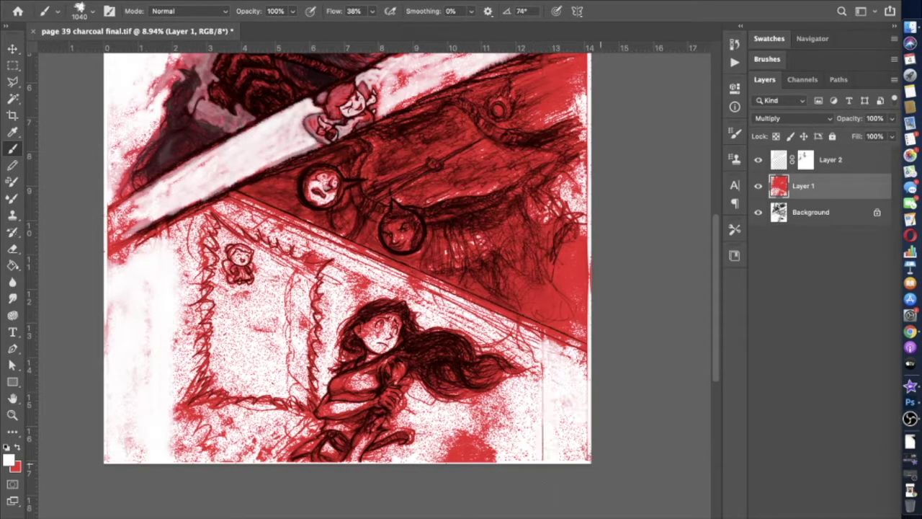
key("alt+bracketright")
mouse_move(547, 407)
left_mouse_down()
mouse_move(585, 375)
mouse_move(553, 370)
left_mouse_up()
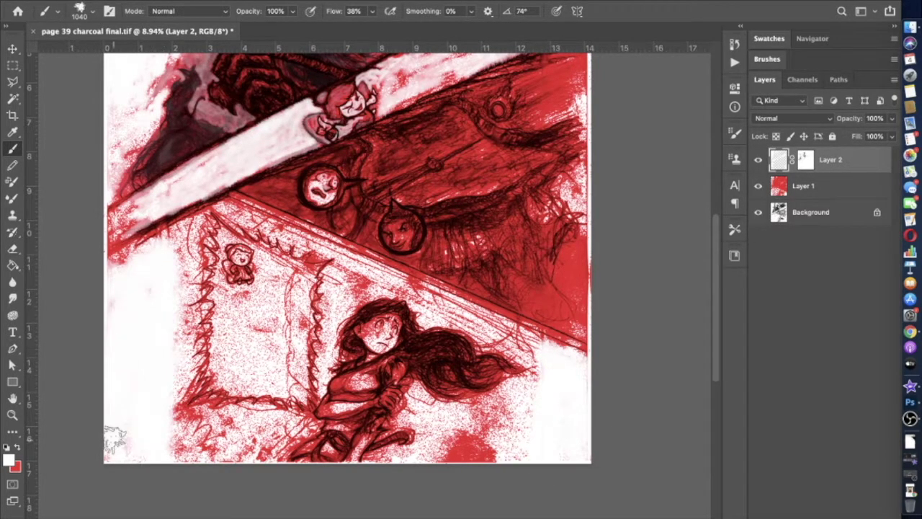
Set the brush to 316 px and whiten the specks inside the jagged frame on Layer 2.
scroll(113, 432, "right", 3)
left_click(92, 11)
type("316")
key("Return")
scroll(101, 309, "up", 2)
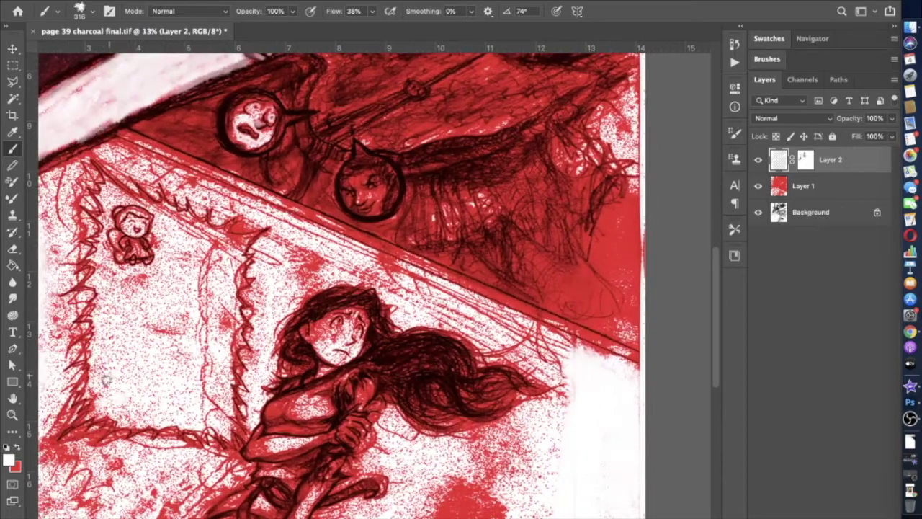
mouse_move(162, 271)
left_mouse_down()
mouse_move(206, 346)
mouse_move(212, 418)
left_mouse_up()
Enlarge the brush to 412 px and whiten the remaining specks and stray vertical lines inside the jagged frame.
left_click(79, 10)
left_click_drag(136, 51, 144, 51)
left_click(131, 406)
mouse_move(144, 403)
left_mouse_down()
mouse_move(166, 391)
mouse_move(141, 302)
mouse_move(192, 308)
mouse_move(137, 283)
left_mouse_up()
left_click_drag(215, 246, 220, 258)
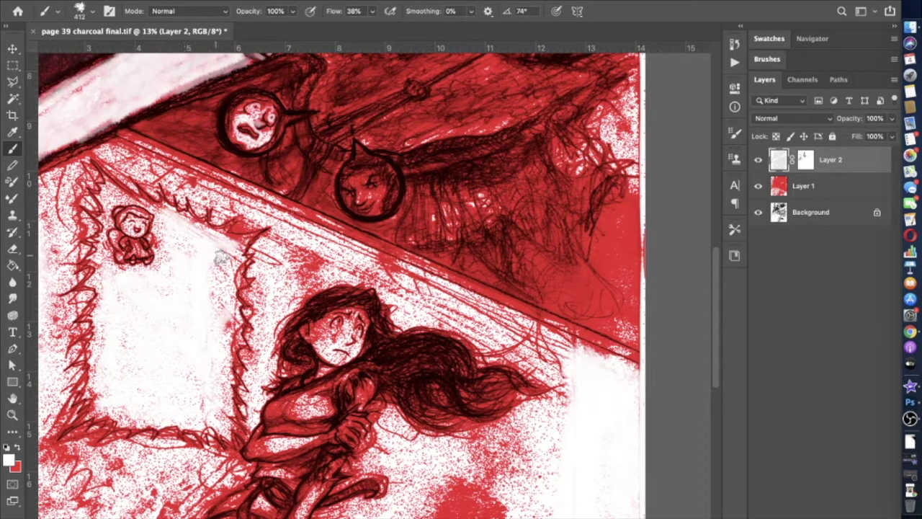
Lower the brush opacity and lighten the specks around the jagged frame's edges.
left_click(292, 11)
left_click_drag(260, 30, 240, 30)
mouse_move(87, 217)
left_mouse_down()
mouse_move(76, 374)
mouse_move(158, 435)
mouse_move(234, 299)
left_mouse_up()
scroll(234, 299, "left", 5)
Set the brush opacity to 76% and whiten the area along the jagged frame's outer left edge, redoing the first stroke.
left_click(292, 11)
left_click_drag(304, 25, 331, 25)
left_click(92, 11)
key("Escape")
mouse_move(176, 166)
left_mouse_down()
mouse_move(157, 196)
mouse_move(177, 264)
mouse_move(150, 337)
mouse_move(169, 444)
mouse_move(157, 437)
mouse_move(168, 409)
mouse_move(153, 403)
mouse_move(161, 399)
mouse_move(186, 296)
left_mouse_up()
key("ctrl+z")
mouse_move(163, 267)
left_mouse_down()
mouse_move(180, 210)
mouse_move(179, 171)
left_mouse_up()
scroll(352, 385, "right", 2)
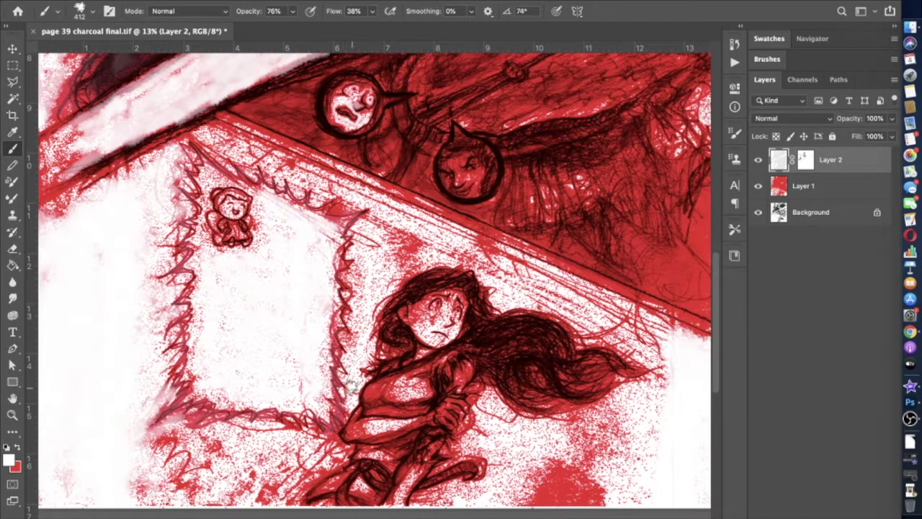
Whiten the specks and stray lines between the jagged frame, the diagonal border and the long-haired girl, including below her hair.
mouse_move(367, 306)
left_mouse_down()
mouse_move(374, 282)
mouse_move(411, 241)
mouse_move(367, 227)
mouse_move(358, 194)
mouse_move(250, 155)
mouse_move(334, 179)
left_mouse_up()
scroll(333, 178, "right", 10)
mouse_move(273, 245)
left_mouse_down()
mouse_move(337, 284)
mouse_move(270, 236)
mouse_move(421, 308)
mouse_move(444, 305)
mouse_move(486, 352)
mouse_move(454, 329)
mouse_move(395, 311)
mouse_move(466, 329)
left_mouse_up()
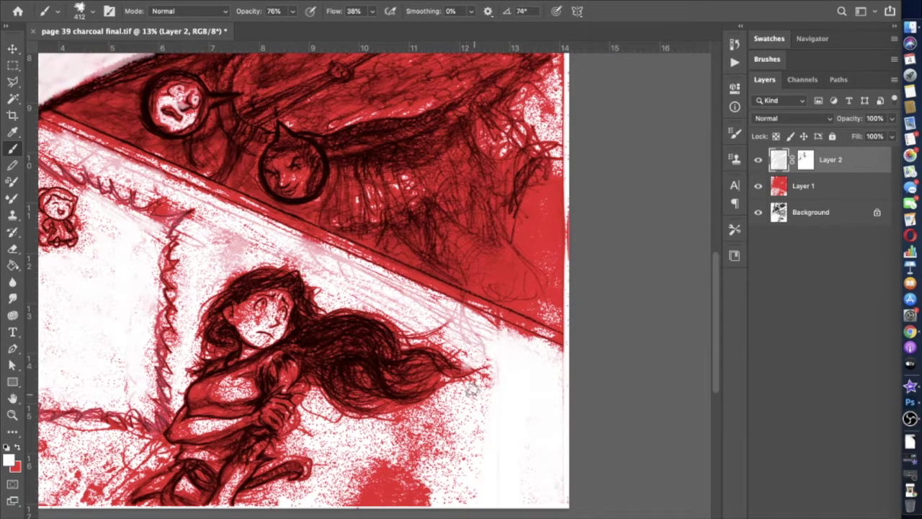
mouse_move(473, 393)
left_mouse_down()
mouse_move(399, 425)
mouse_move(343, 426)
left_mouse_up()
mouse_move(279, 490)
left_mouse_down()
mouse_move(429, 490)
mouse_move(318, 464)
mouse_move(308, 436)
mouse_move(442, 422)
mouse_move(485, 450)
mouse_move(339, 497)
mouse_move(421, 479)
mouse_move(493, 412)
left_mouse_up()
Reduce the brush to 95 px and whiten the specks around the girl's trailing strap and clasped hands.
left_click(86, 10)
key("Return")
key("super+plus")
left_click(86, 11)
key("Return")
Switch to the Eraser on Layer 2 and set its size to 100 px.
left_click(12, 250)
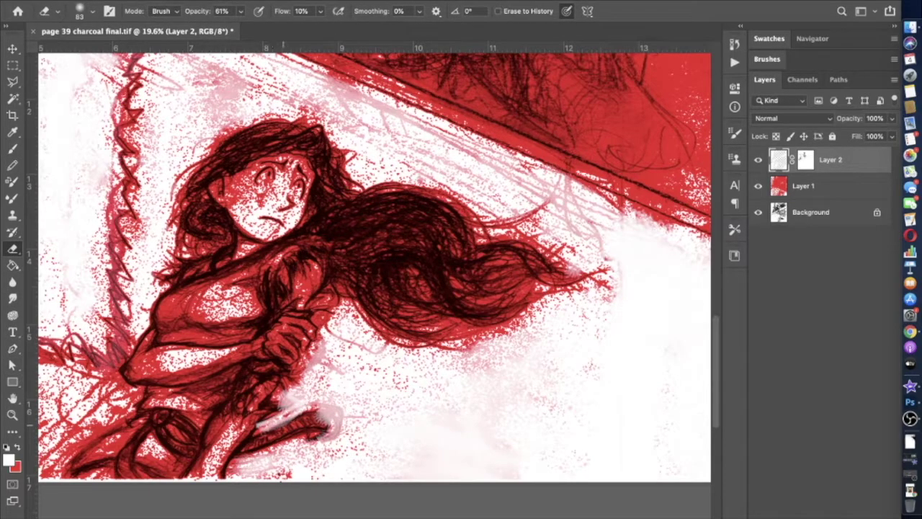
key("alt+bracketleft")
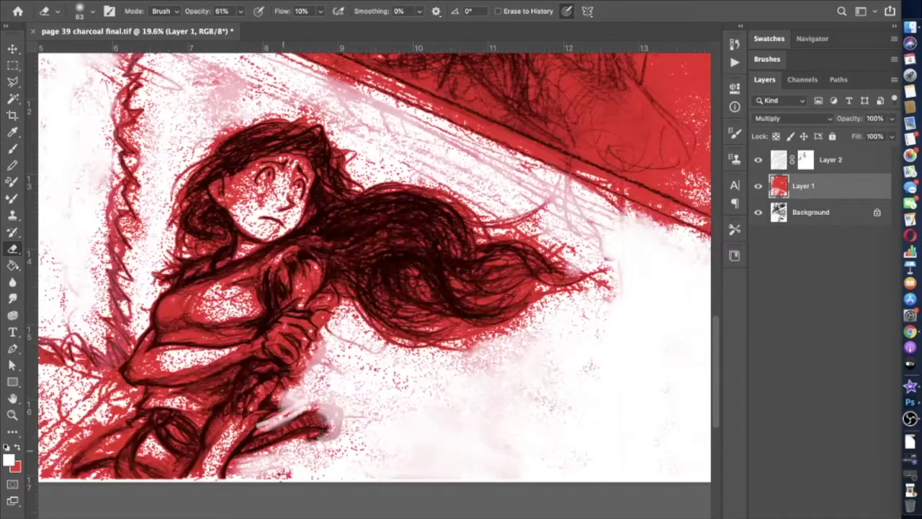
left_click(801, 167)
left_click(80, 10)
type("100")
key("Return")
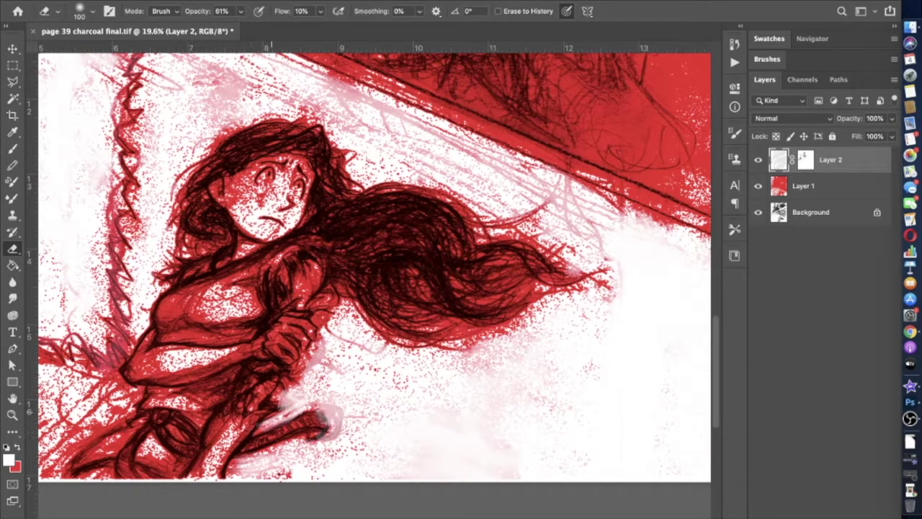
Set the eraser to 47% opacity and 159 px, and hide the red Layer 1.
key("4")
key("7")
left_click(80, 11)
left_click_drag(108, 56, 120, 56)
key("Return")
left_click(758, 186)
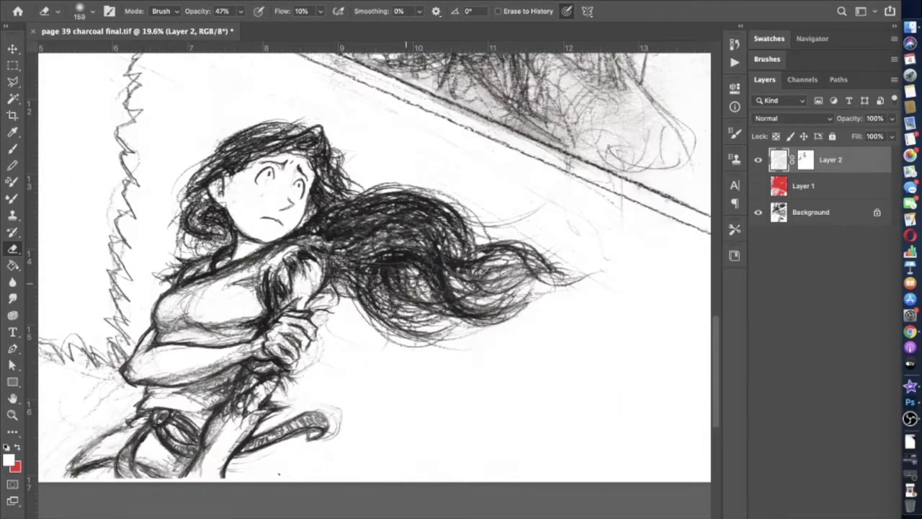
Switch back to the Brush, enlarge it to 348 px and whiten the faint marks below the jagged frame.
key("super+0")
left_click(13, 147)
left_click(79, 11)
double_click(83, 195)
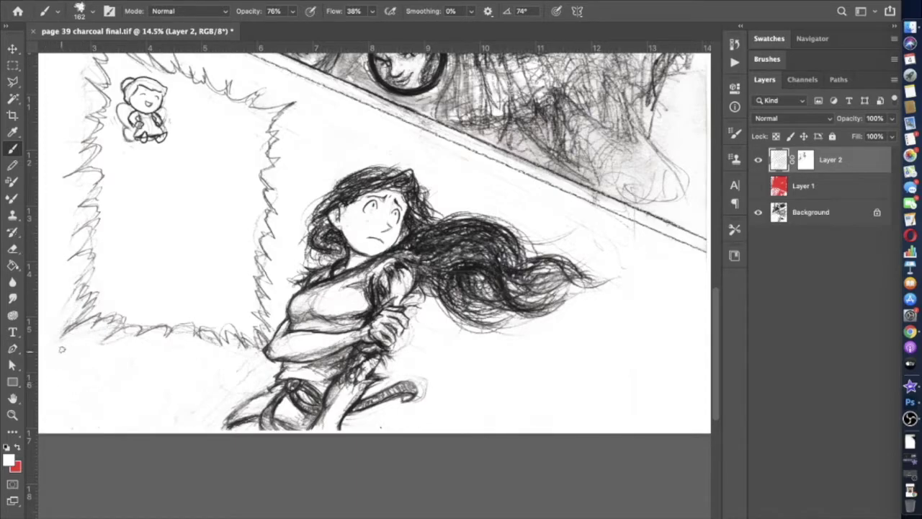
left_click(92, 10)
left_click(132, 52)
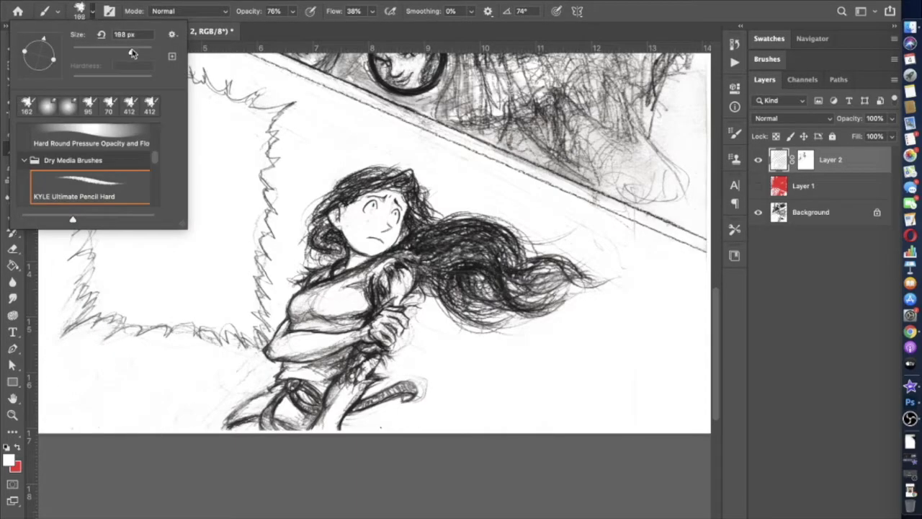
key("Return")
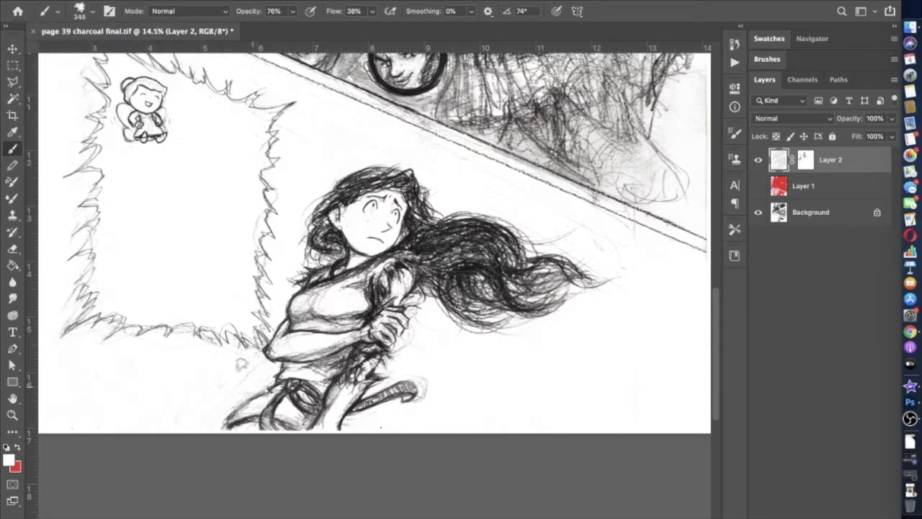
Whiten the stray lines between the girl's hair and the diagonal border with the brush at 100% opacity.
left_click(13, 250)
scroll(470, 274, "down", 3)
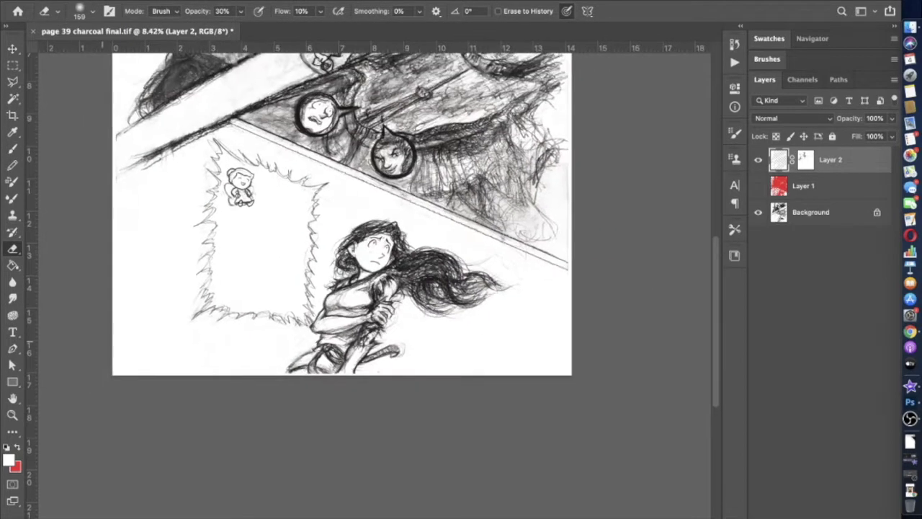
scroll(470, 274, "up", 5)
key("b")
left_click(481, 245)
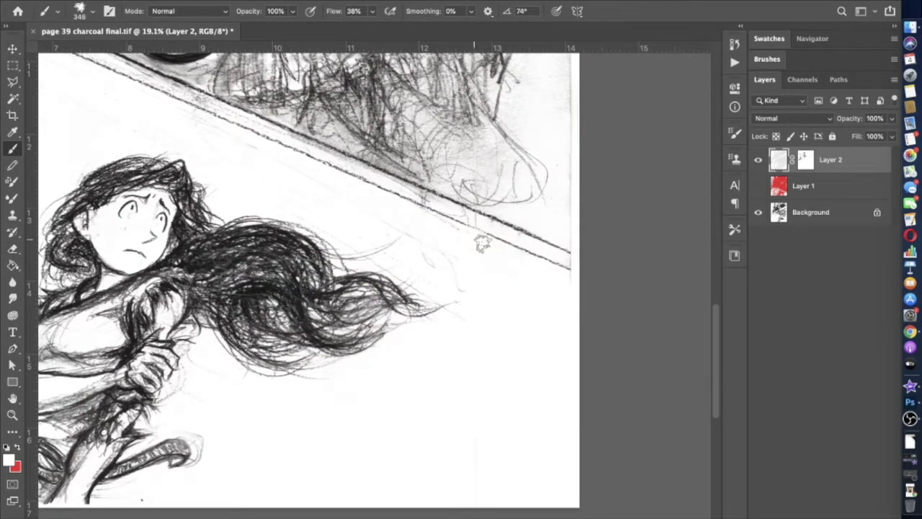
scroll(244, 171, "left", 4)
scroll(244, 171, "up", 2)
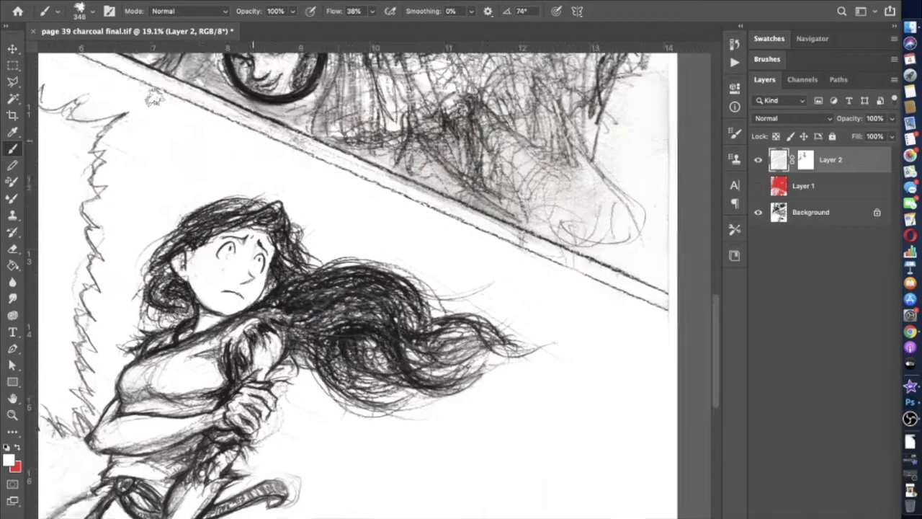
scroll(125, 107, "left", 4)
scroll(126, 107, "up", 3)
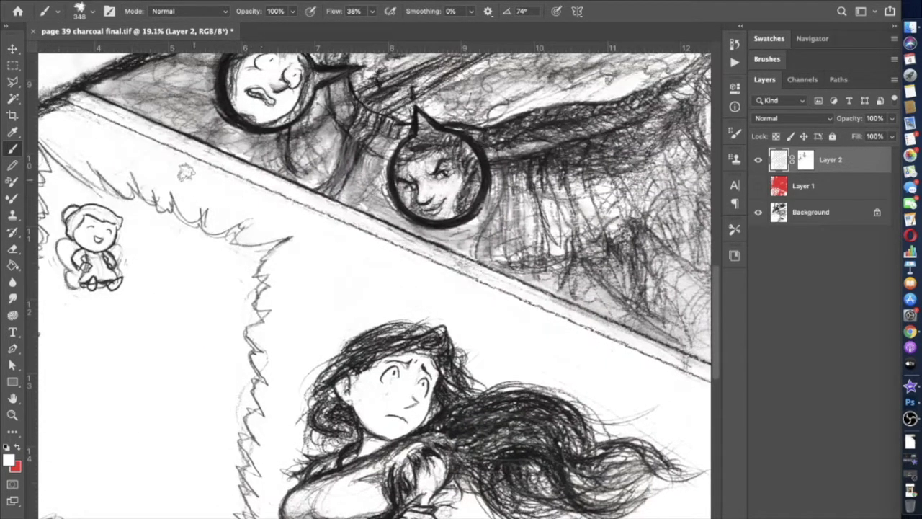
Target Layer 2's mask and set the brush opacity to 88%.
scroll(107, 153, "right", 5)
scroll(106, 152, "down", 3)
scroll(476, 362, "down", 1)
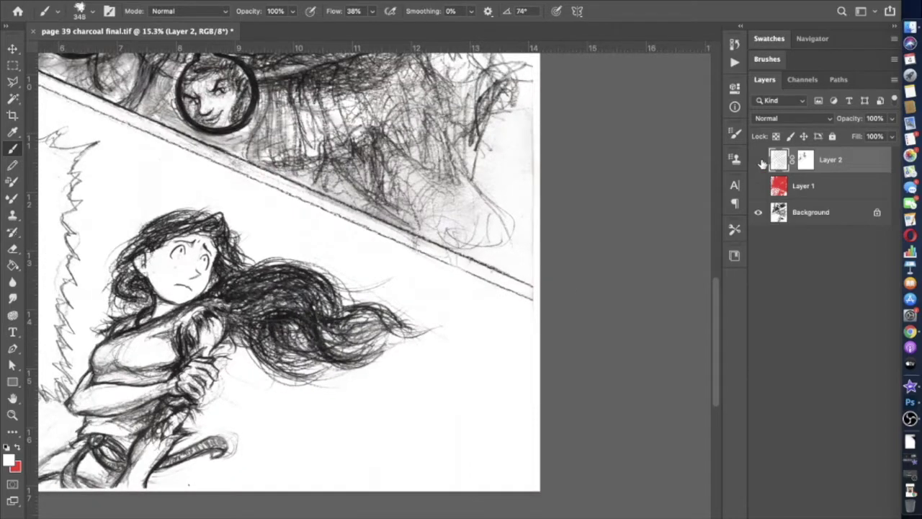
left_click(805, 160)
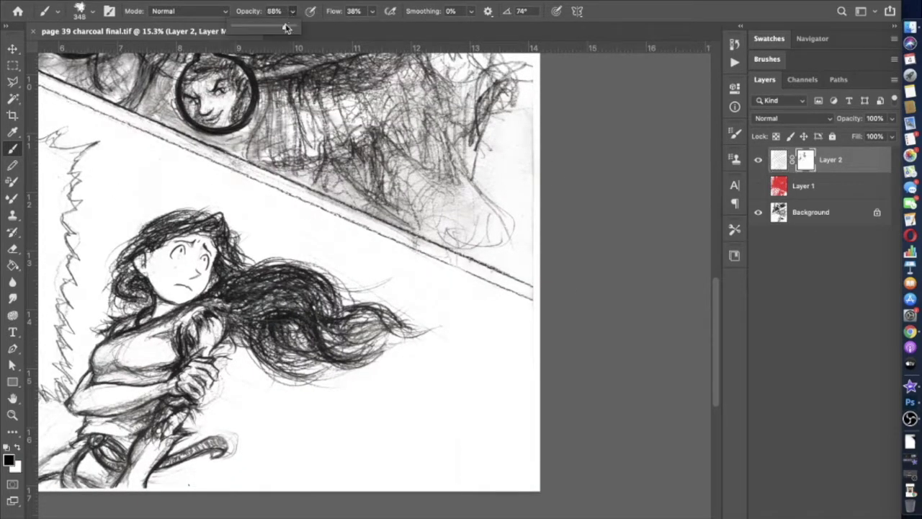
key("8")
key("8")
With Layer 1 shown, mask Layer 2 above the girl's hair using a 1040 px brush, and hide Layer 1.
right_click(65, 72)
left_click(83, 194)
left_click(758, 185)
left_click_drag(418, 310, 356, 263)
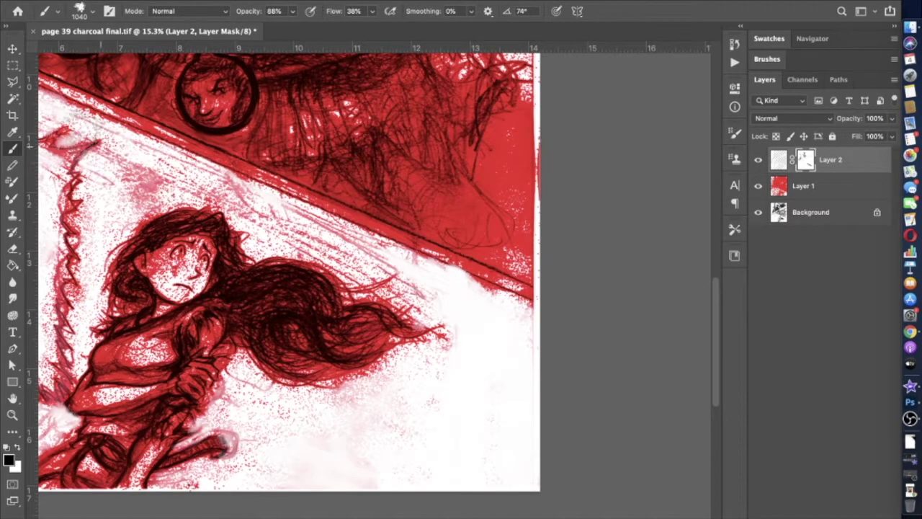
scroll(357, 263, "up", 3)
scroll(357, 262, "left", 5)
left_click(757, 186)
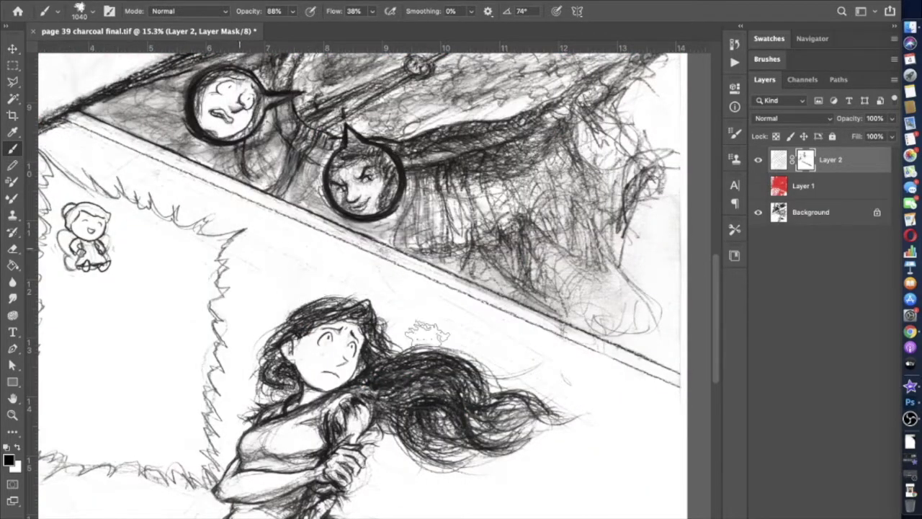
Target the Background layer and set the brush to 89 px.
scroll(389, 279, "down", 1)
scroll(389, 279, "right", 3)
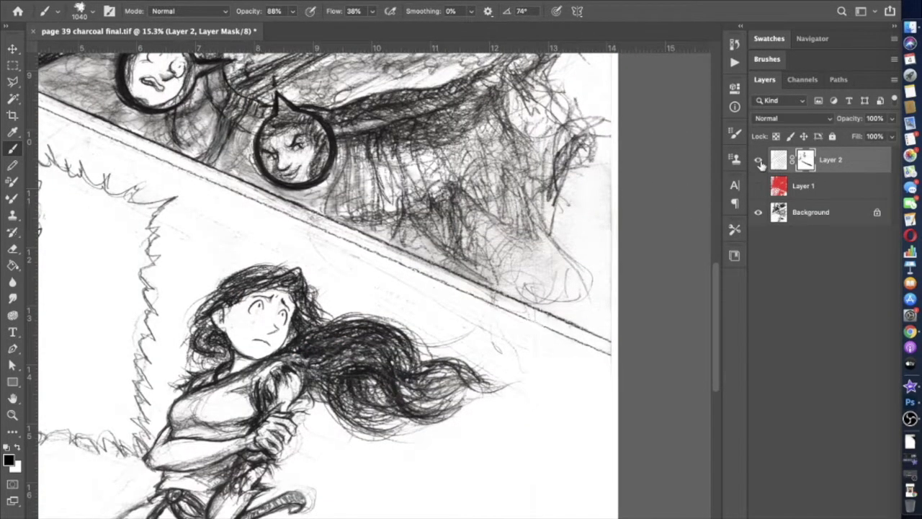
scroll(555, 370, "right", 1)
left_click(807, 212)
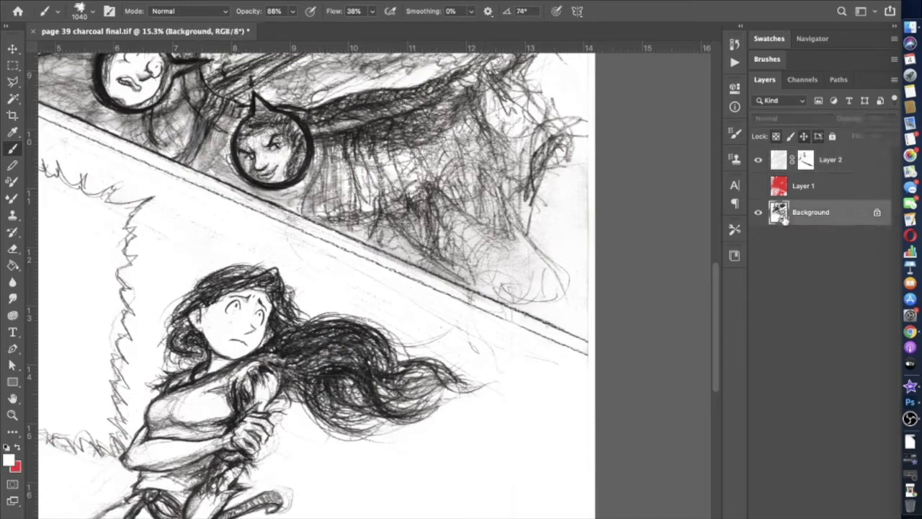
key("period")
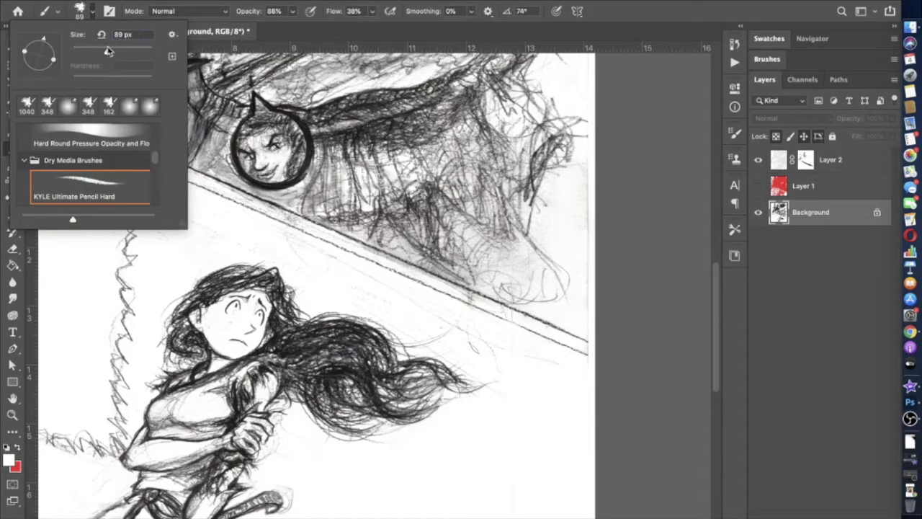
Bring the whole page into view and move Layer 2 below the hidden Layer 1.
scroll(513, 314, "down", 5)
left_click(757, 185)
left_click(757, 185)
left_click_drag(765, 161, 767, 185)
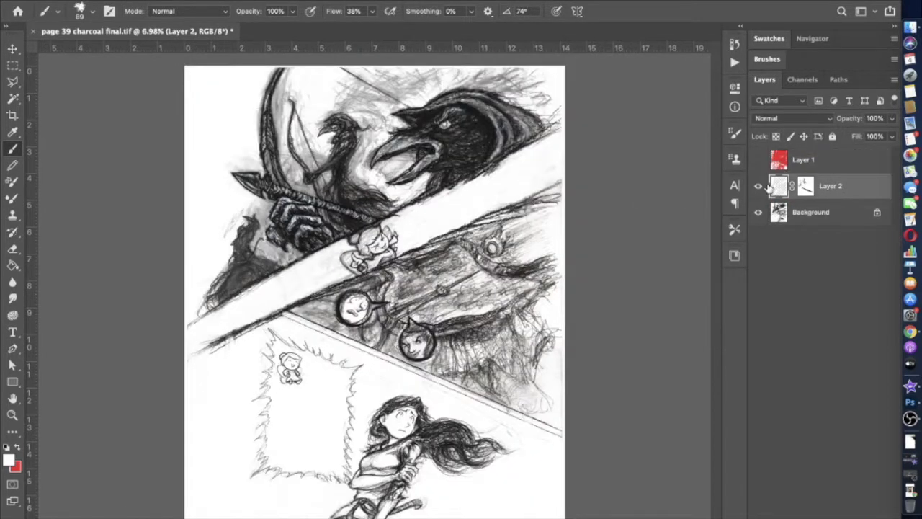
Create an empty horizontal text box across the diagonal band, clearing its placeholder text.
key("t")
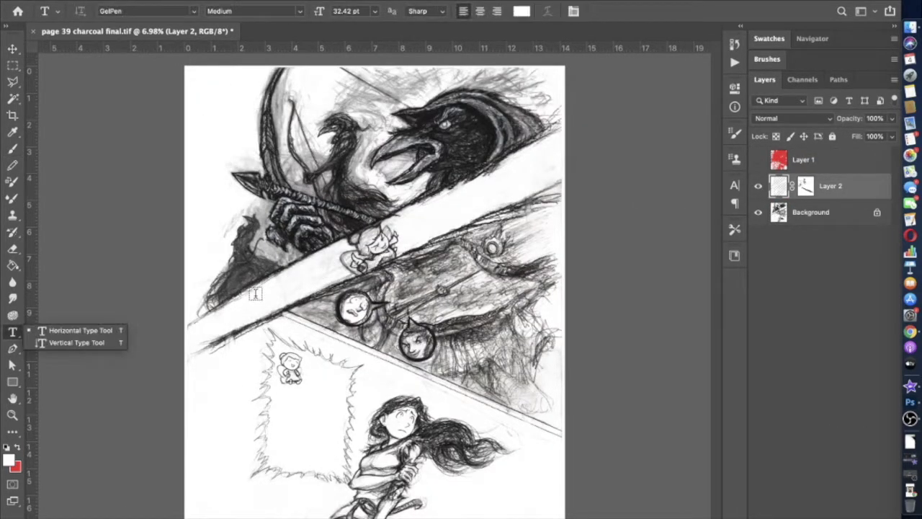
left_click_drag(466, 206, 210, 317)
key("BackSpace")
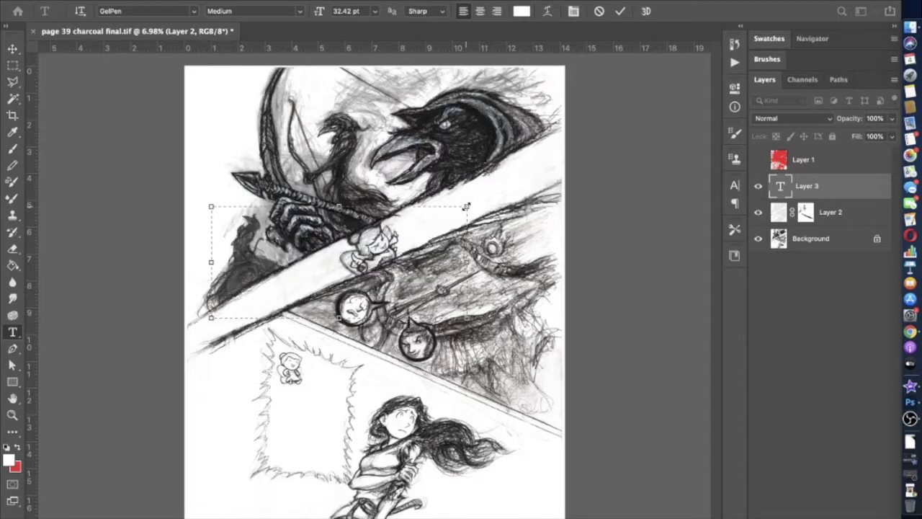
Set the text colour to black and the font to Pokemon GB Regular.
left_click(9, 459)
left_click(477, 343)
left_click(761, 180)
left_click(144, 11)
type("Pokemon GB")
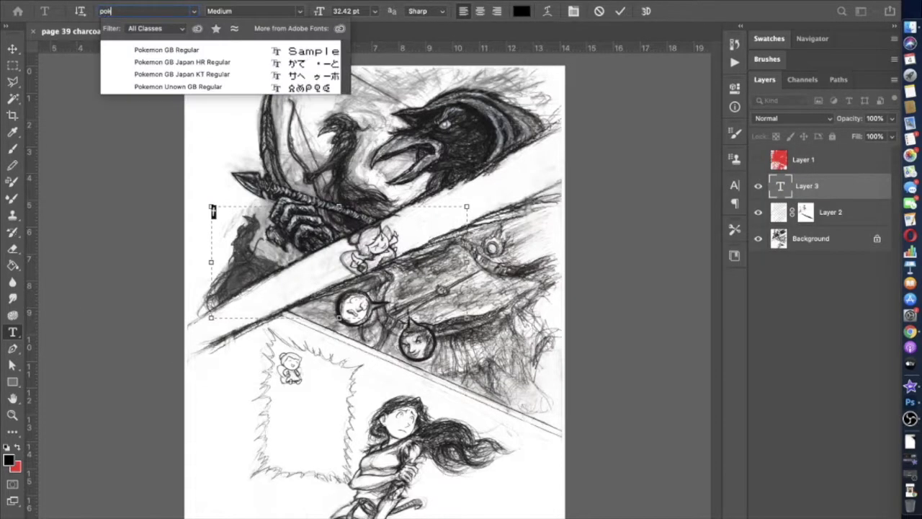
left_click(155, 49)
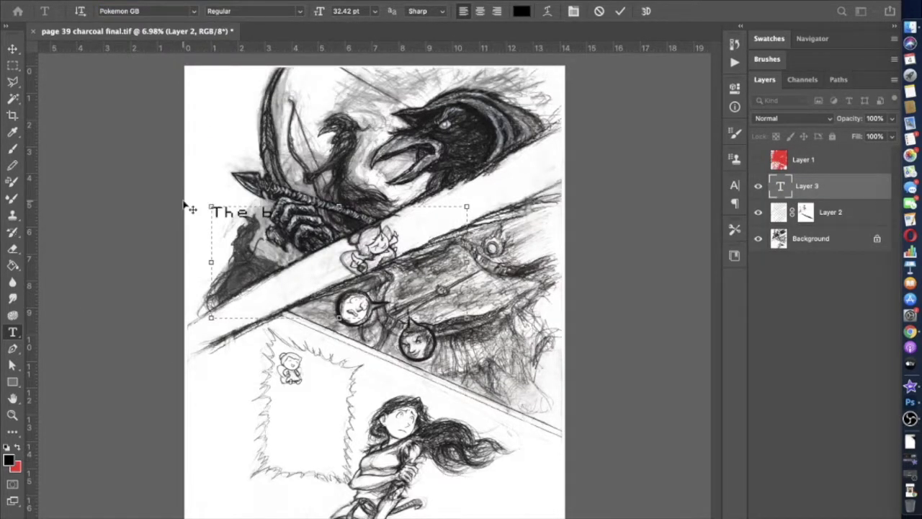
Enter the text "The Blind Archers" and move it down to the lower panel.
type("The Blind")
left_click_drag(322, 214, 341, 421)
type("a")
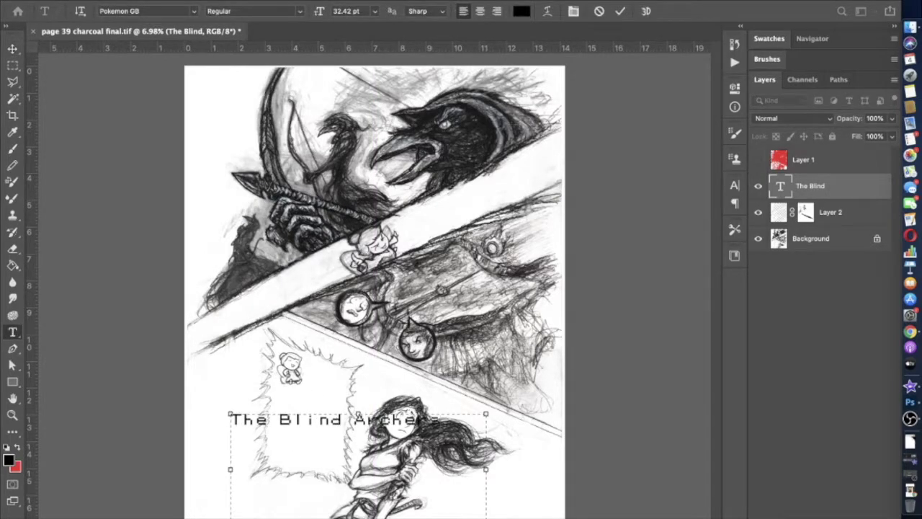
Open page38.tif from the JANESMITH…DUNCAN folder inside the Dropbox "alterna format" folder for lettering reference.
key("super+space")
type("jane")
key("Return")
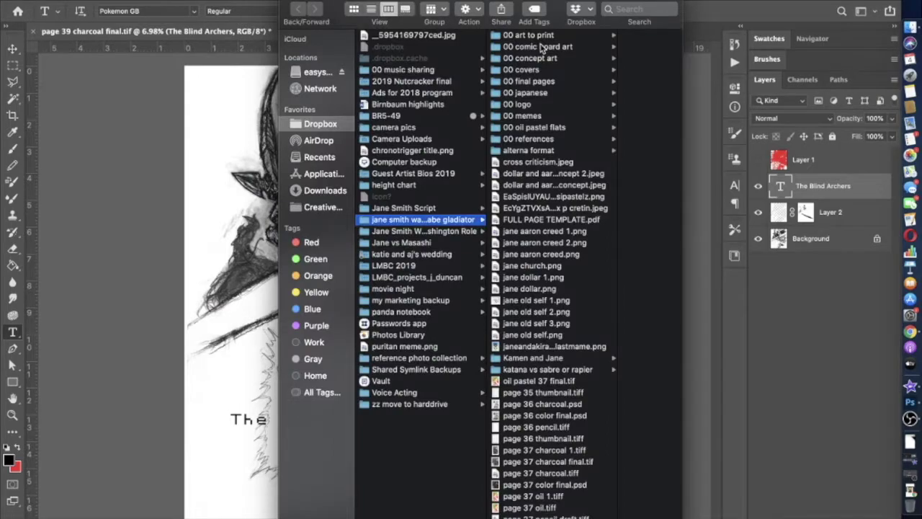
left_click(528, 150)
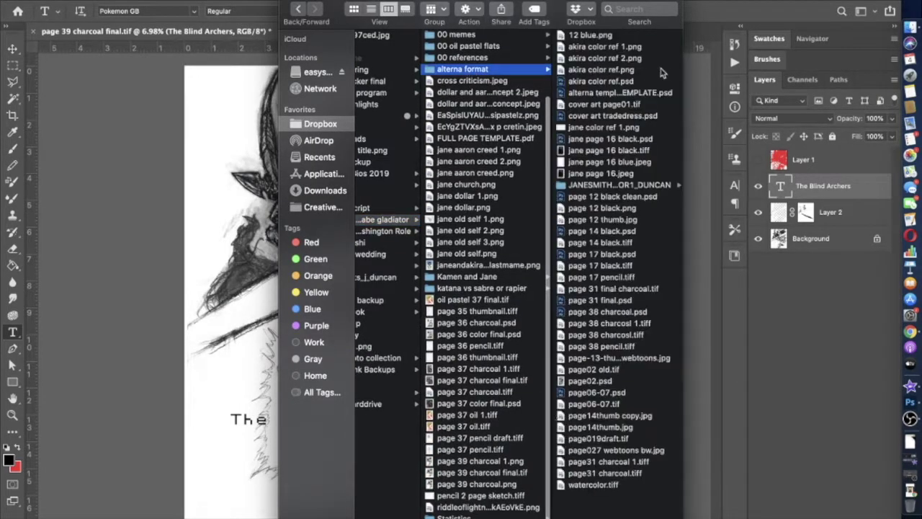
left_click(619, 184)
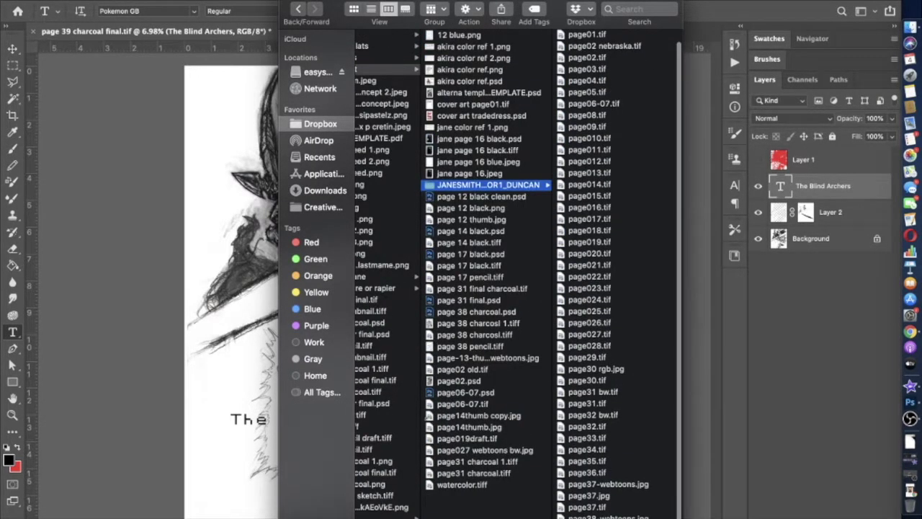
left_click_drag(587, 516, 909, 407)
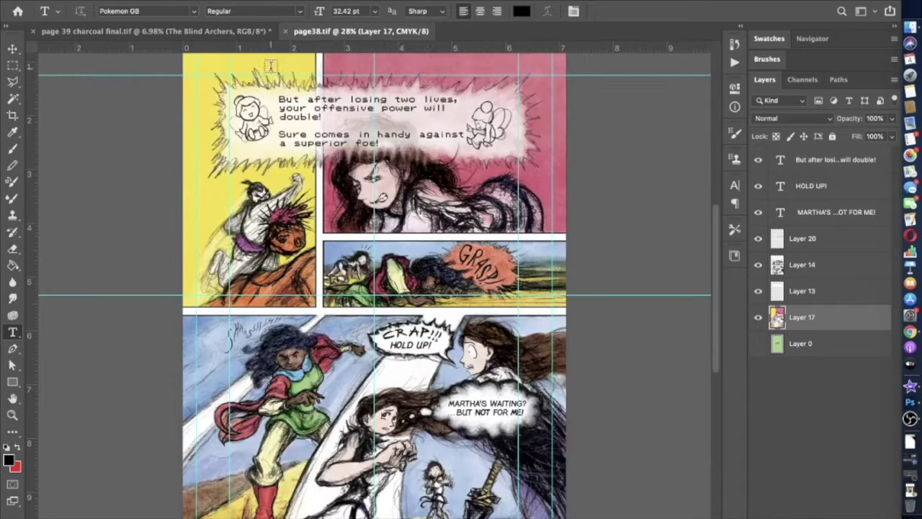
Check the font of the fairy caption in page38.tif and set the "The Blind Archers" text on page 39 to 24 pt.
left_click(374, 138)
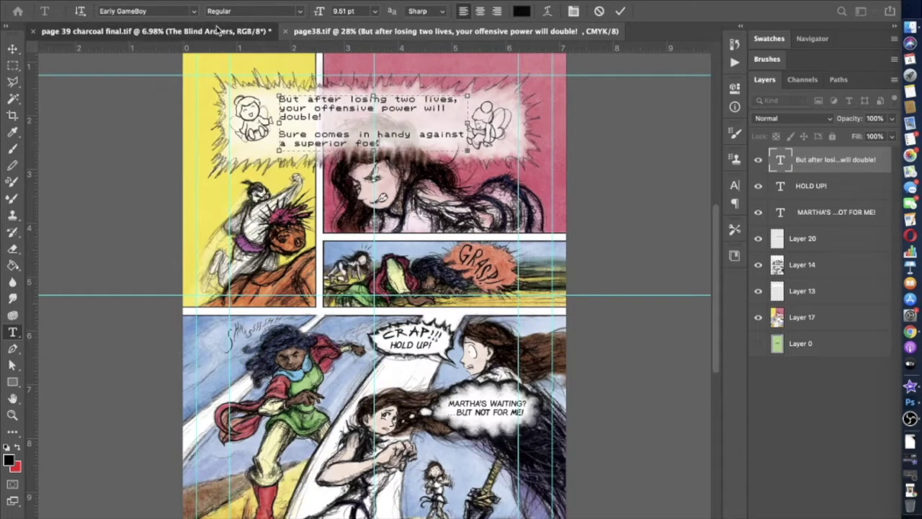
left_click(216, 31)
key("super+a")
left_click(374, 11)
left_click(358, 121)
key("super+v")
key("super+z")
Examine the fairy caption's lettering in page38.tif up close, then return to the page 39 document.
left_click(405, 31)
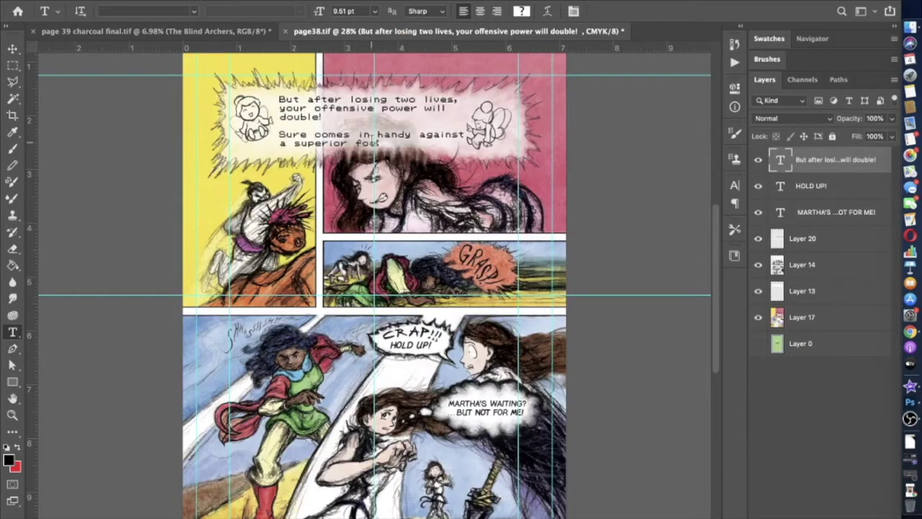
scroll(374, 180, "up", 3)
left_click(132, 4)
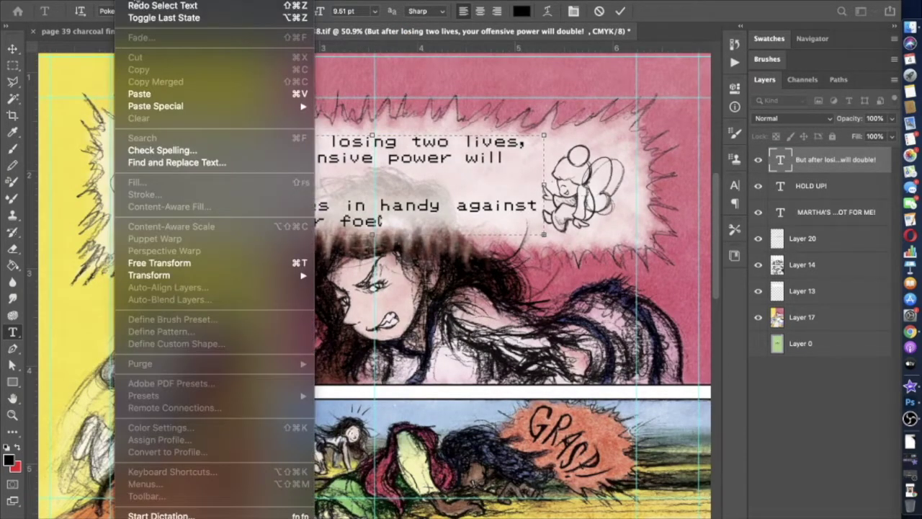
left_click(12, 49)
left_click(189, 2)
key("Escape")
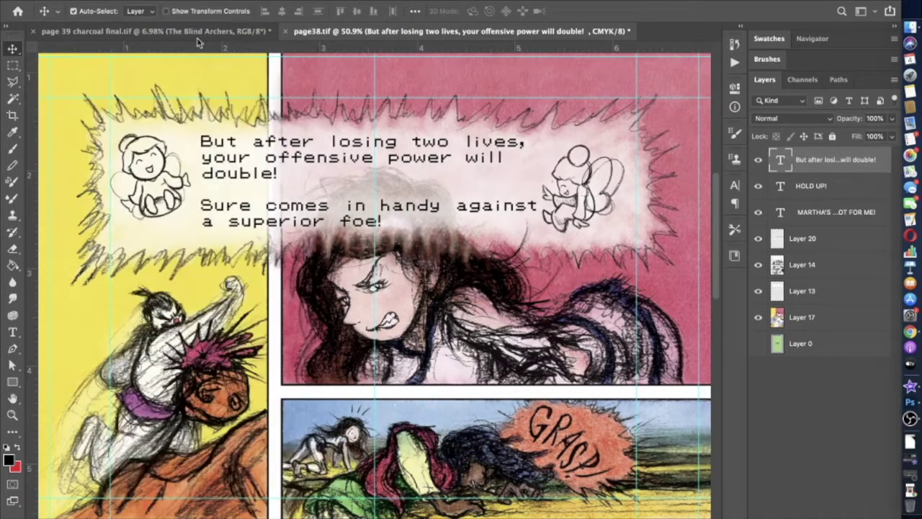
left_click(13, 331)
left_click(154, 31)
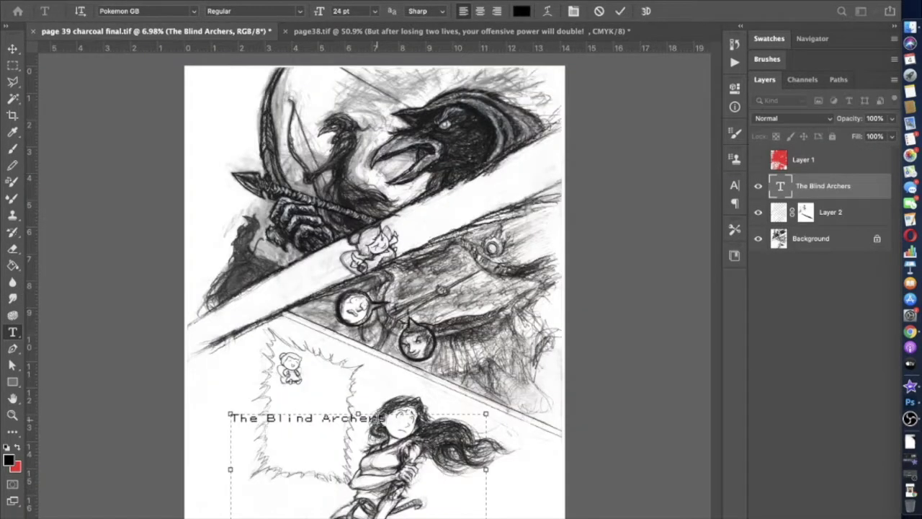
Extend the lettering to "The Blind Archers!" and rotate it to run along the lower part of the diagonal band.
left_click_drag(303, 418, 302, 278)
scroll(303, 278, "up", 1)
left_click(126, 2)
left_click(166, 263)
left_click_drag(135, 261, 116, 356)
left_click(13, 49)
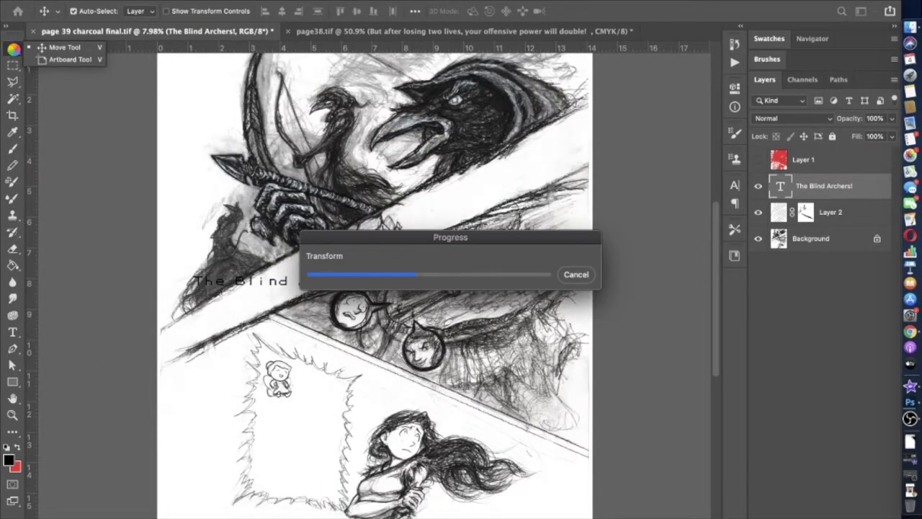
scroll(375, 298, "up", 2)
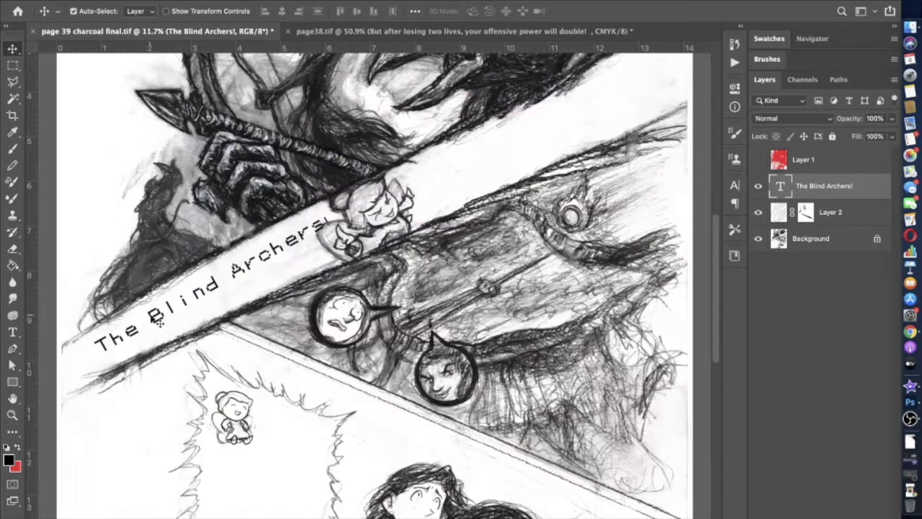
Break the lettering before "Archers!", centre the two lines, and position them in the band left of the fairy.
key("t")
left_click(245, 265)
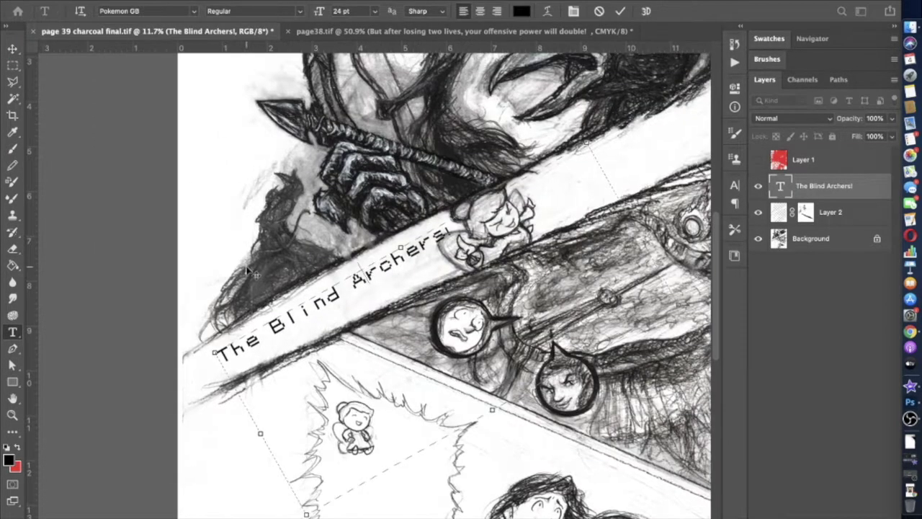
left_click(354, 275)
key("Return")
key("ctrl+a")
left_click_drag(631, 222, 322, 393)
left_click(13, 48)
scroll(356, 261, "up", 2)
scroll(356, 261, "right", 2)
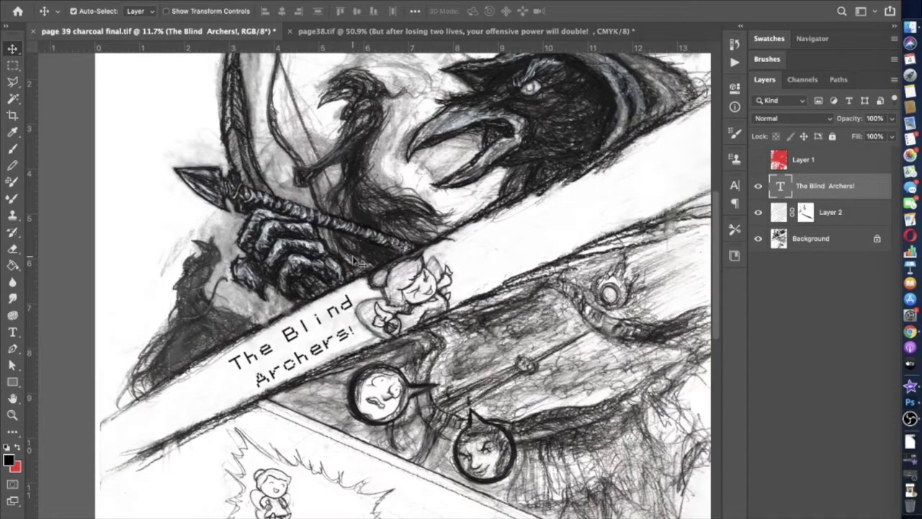
Pause the audiobook in the Audible web player and return to Photoshop.
scroll(354, 260, "down", 1)
left_click(909, 332)
key("space")
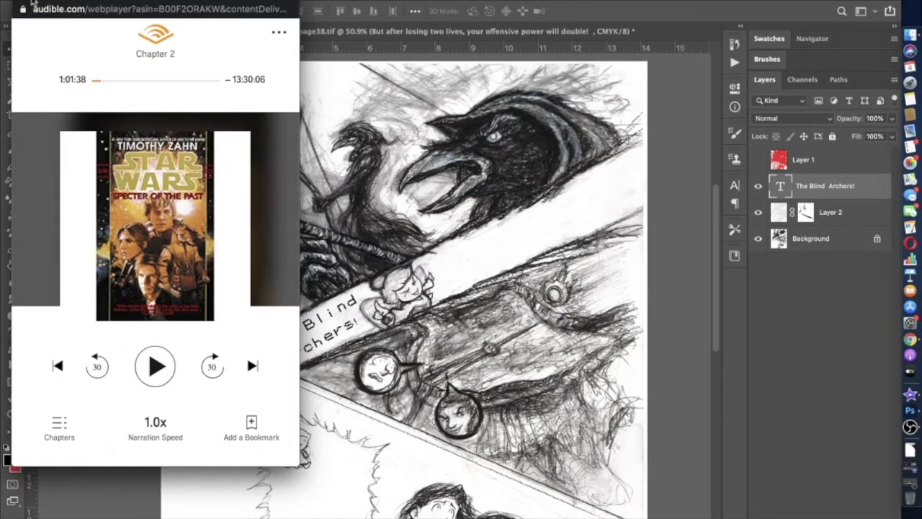
key("super+Tab")
Duplicate the "The Blind Archers!" layer and place the copy in the band right of the fairy.
right_click(828, 189)
left_click(691, 240)
key("Return")
left_click_drag(323, 319, 509, 226)
Replace the copied text with "Your final obstacle!" and set its size to 24 pt.
key("t")
scroll(444, 282, "up", 2)
scroll(444, 283, "left", 2)
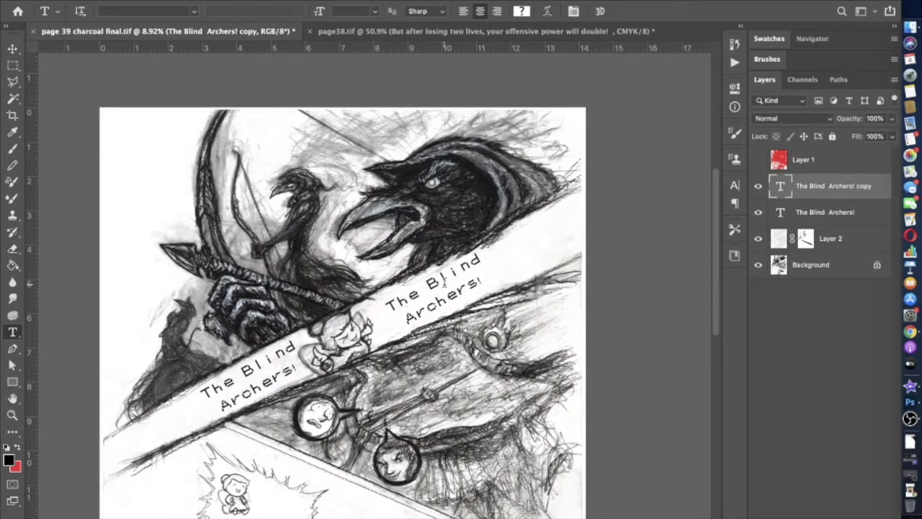
left_click(445, 282)
key("ctrl+a")
type("Your")
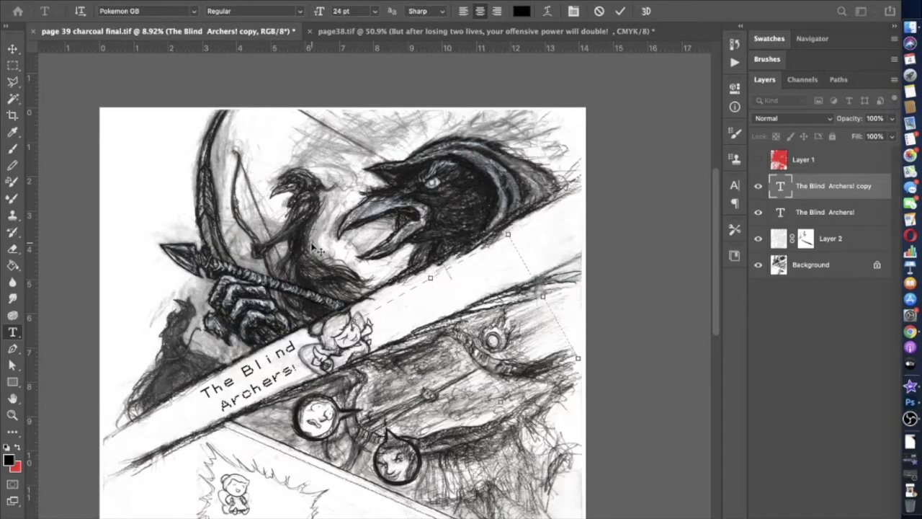
type(" final ob- stacle!")
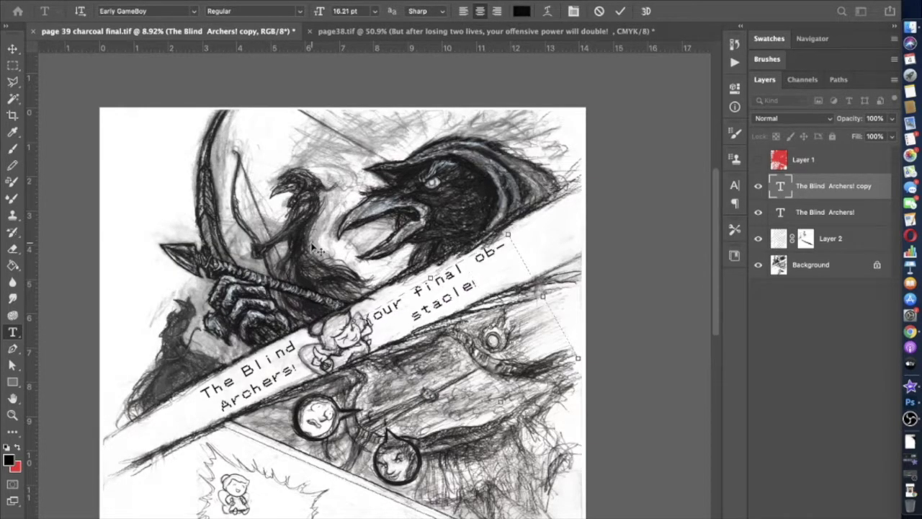
key("ctrl+a")
left_click(373, 11)
left_click(368, 120)
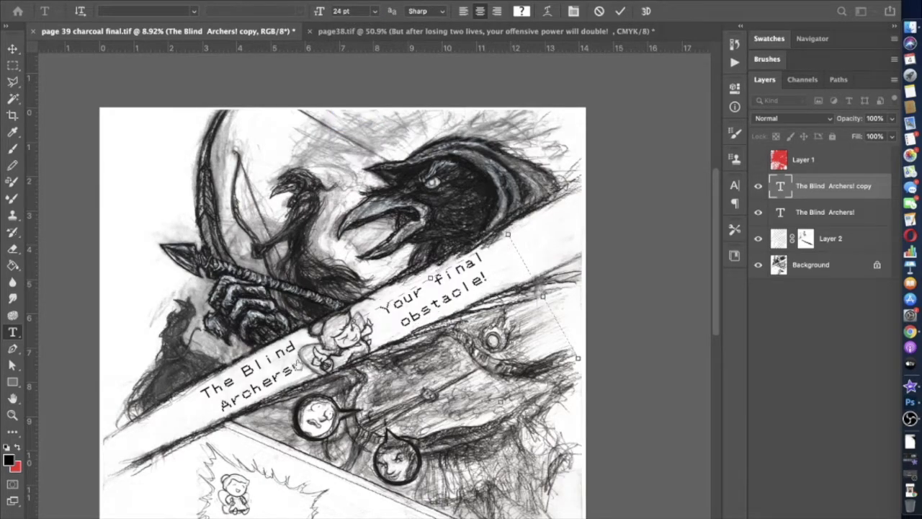
Set the whole "The Blind Archers!" text to 24 pt and finish editing it.
double_click(256, 385)
key("ctrl+a")
left_click(374, 11)
left_click(364, 128)
key("ctrl+Return")
key("v")
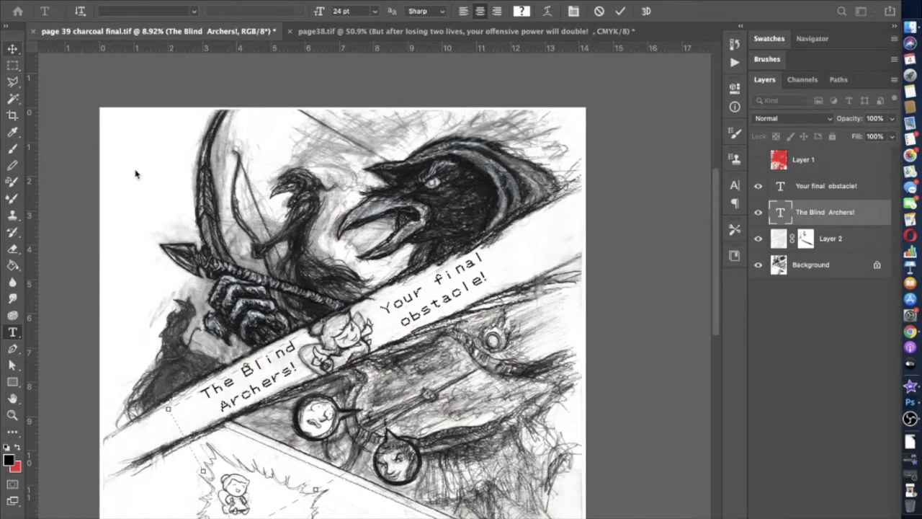
Swap the two captions in the band, putting "Your final obstacle!" left of the fairy and "The Blind Archers!" right of it.
scroll(492, 277, "down", 2)
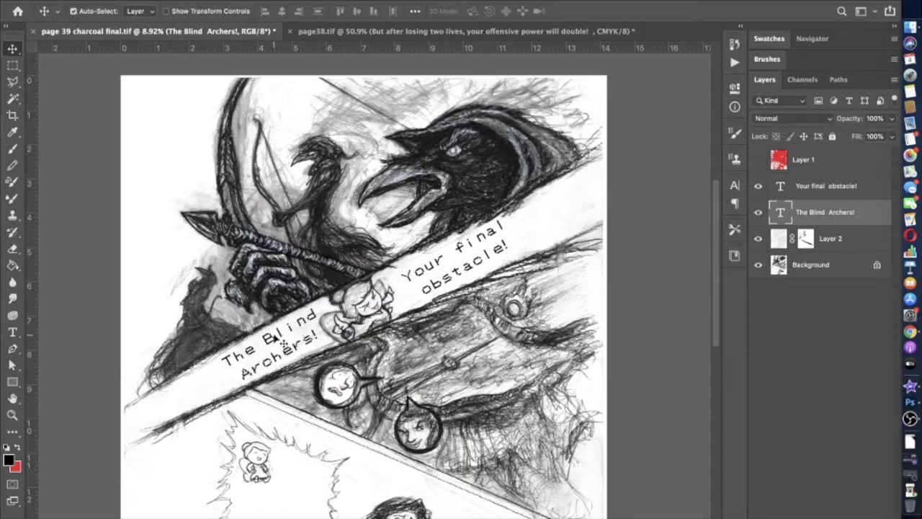
left_click_drag(288, 342, 569, 219)
left_click_drag(452, 259, 264, 350)
left_click_drag(558, 216, 441, 254)
Open the Character settings for "Your final obstacle!" and set kerning to Optical and tracking to 10.
left_click(237, 349)
key("t")
key("ctrl+a")
key("ctrl+shift+slash")
type("character")
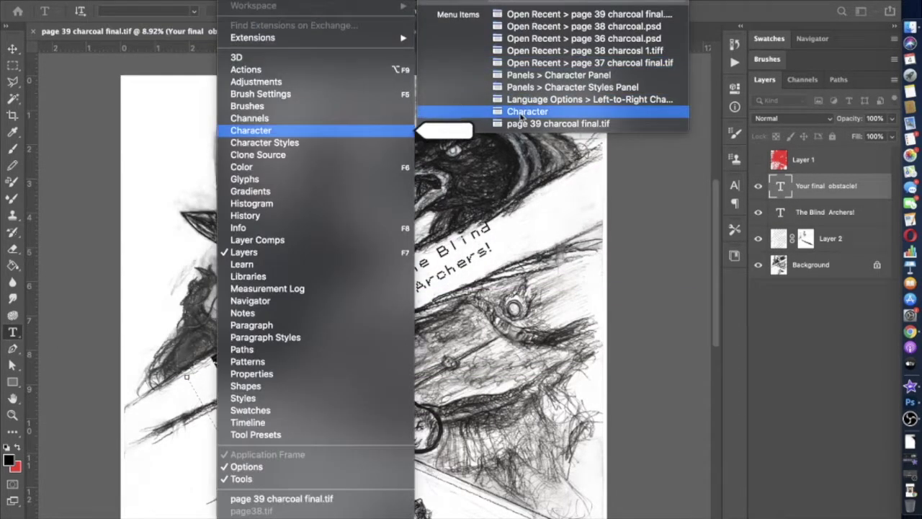
key("Return")
left_click(641, 234)
left_click(636, 256)
left_click(713, 234)
left_click(711, 335)
left_click(314, 335)
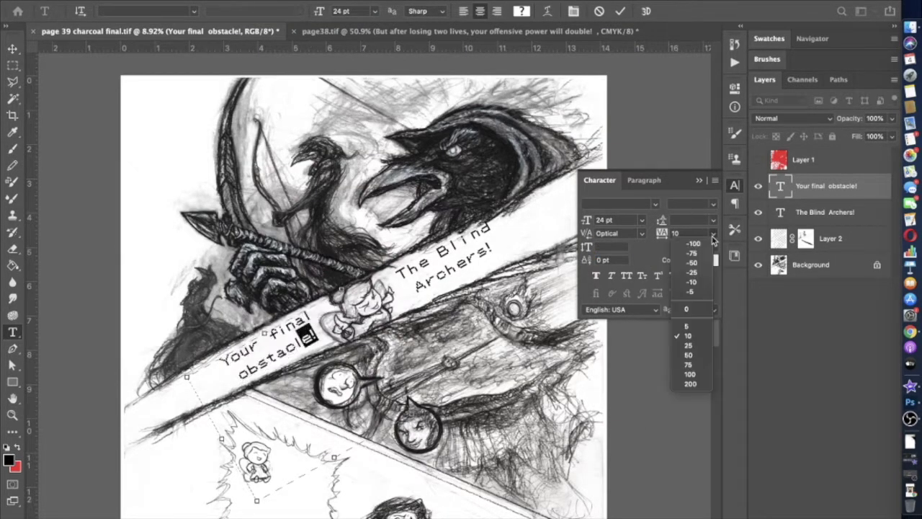
Rotate the "Your final obstacle!" text by about 1.45° with Free Transform.
left_click(12, 50)
left_click(128, 1)
left_click(158, 202)
left_click_drag(174, 268, 177, 266)
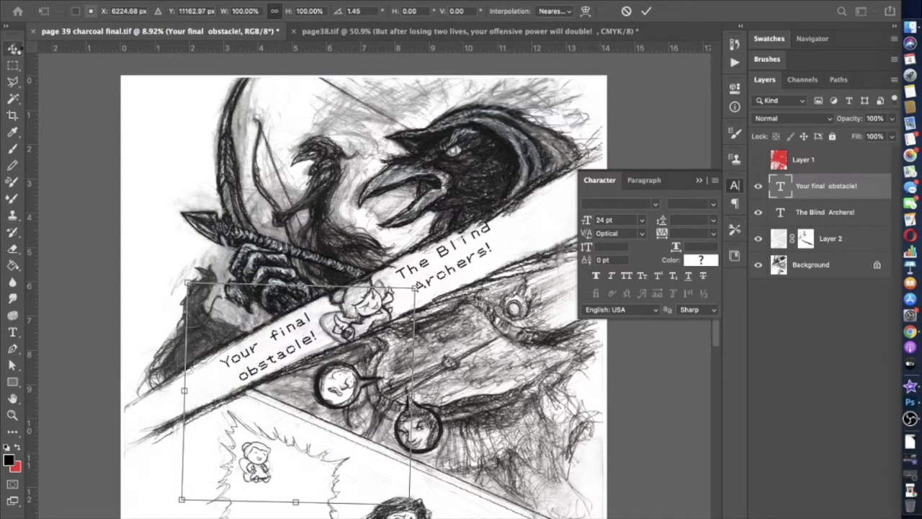
left_click(13, 54)
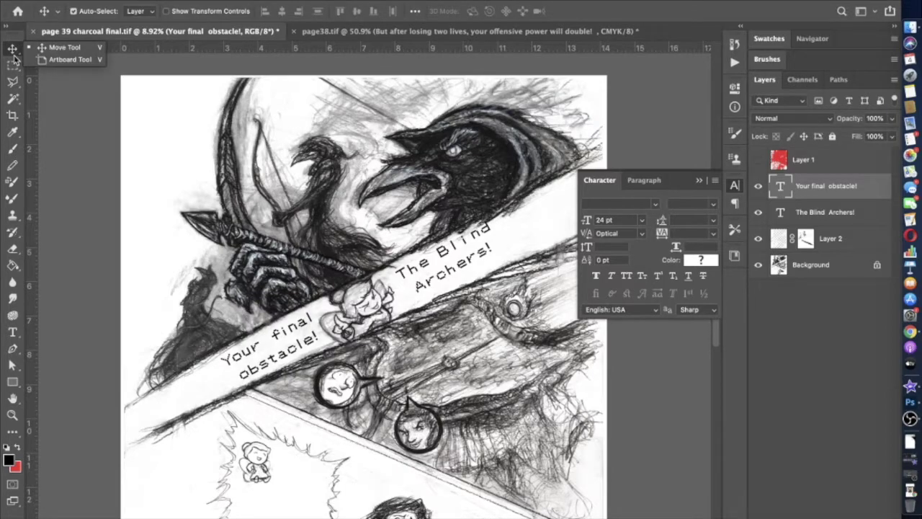
Put away the Character settings and rotate the "The Blind Archers!" text by about 1.73° with Free Transform.
left_click(821, 212)
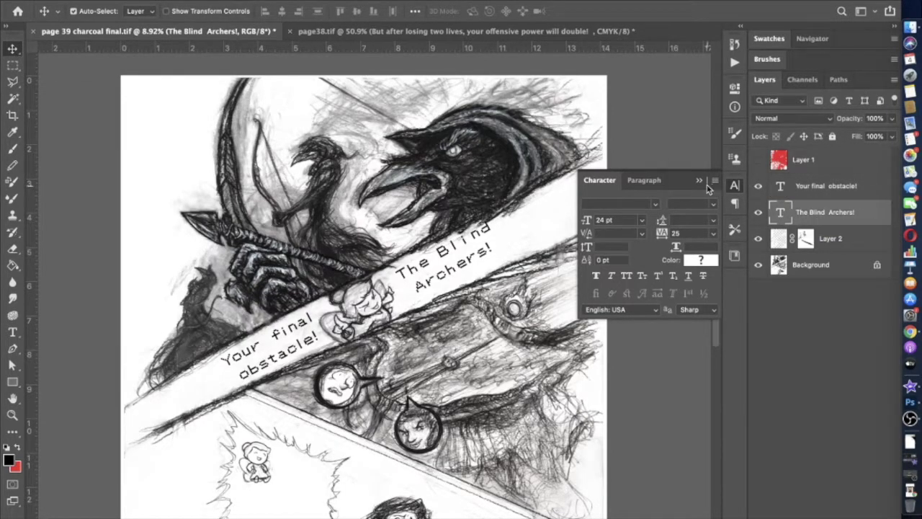
left_click(735, 184)
scroll(436, 277, "right", 4)
scroll(435, 278, "up", 2)
scroll(268, 245, "up", 2)
left_click(129, 2)
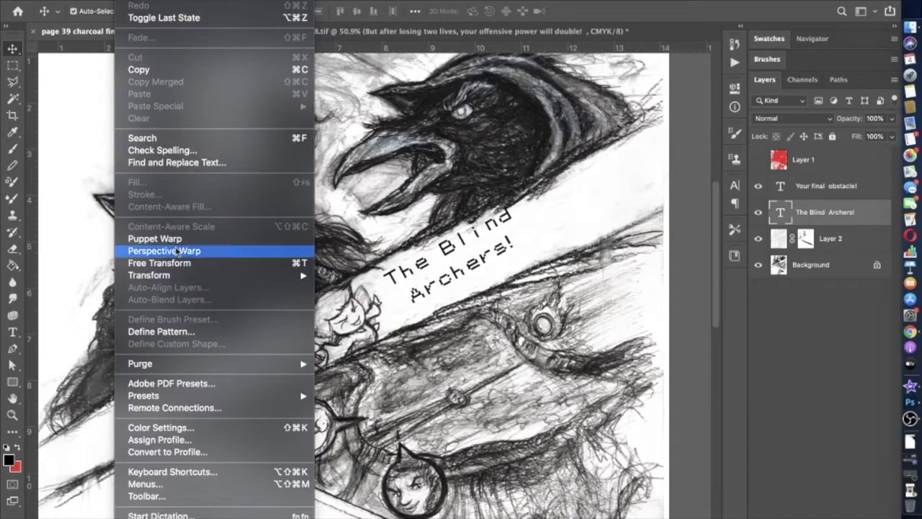
left_click(154, 265)
left_click_drag(328, 173, 340, 167)
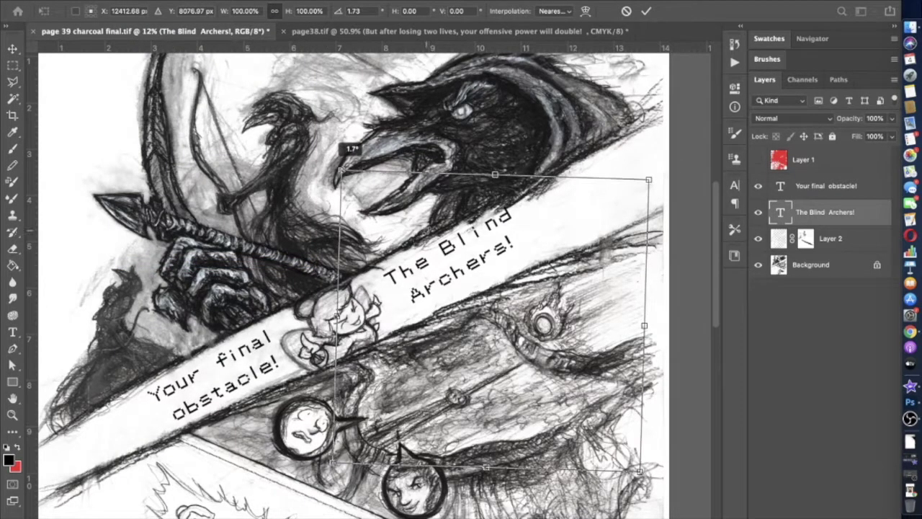
left_click(11, 49)
left_click(51, 47)
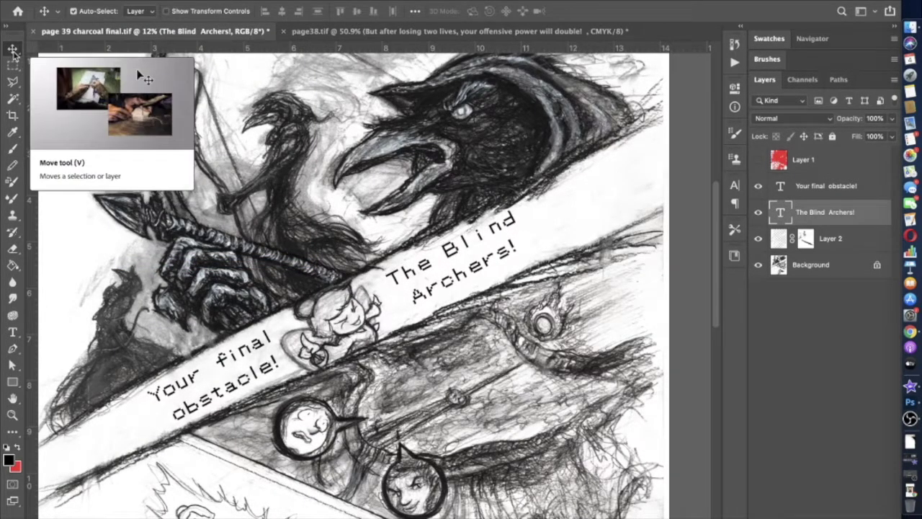
key("super+minus")
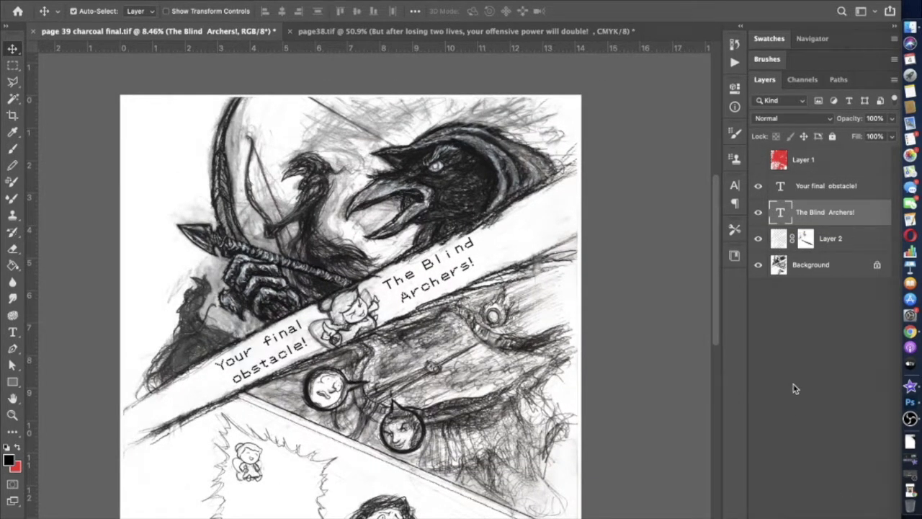
Create a new layer above Layer 2 and draw a straight red 78 px pencil guideline through the middle of the diagonal band.
right_click(795, 209)
scroll(723, 346, "down", 5)
key("super+alt+shift+n")
key("x")
key("b")
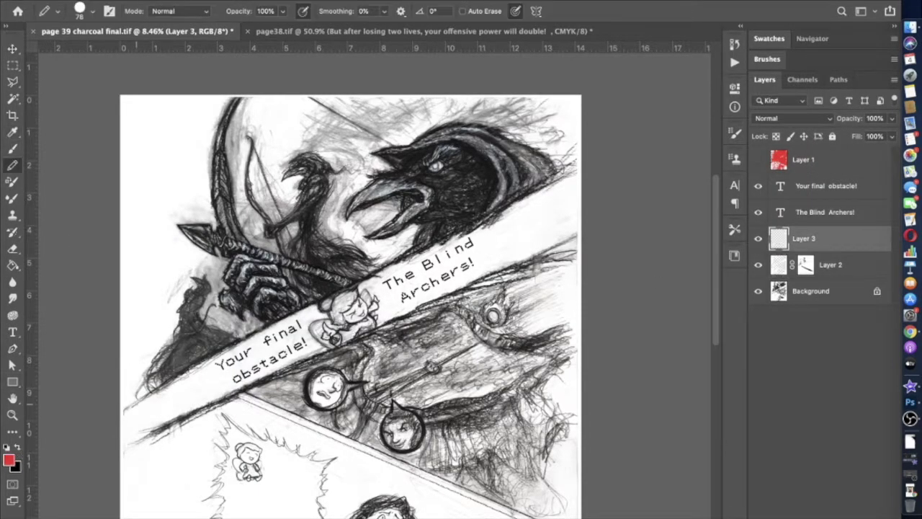
left_click(587, 196, "shift")
key("super+z")
left_click(123, 429, "shift")
Set the "Your final obstacle!" text to 22 pt with Auto leading.
left_click(828, 185)
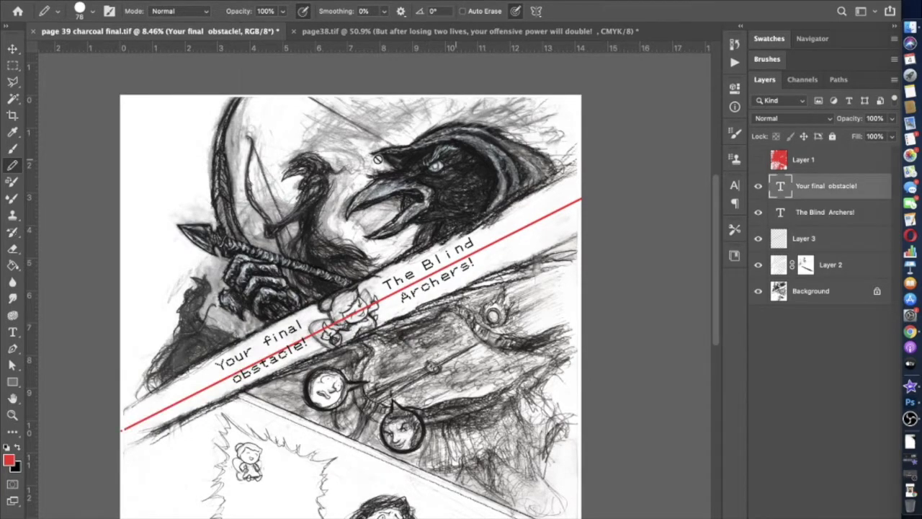
left_click(12, 48)
left_click(12, 332)
left_click(298, 348)
key("super+a")
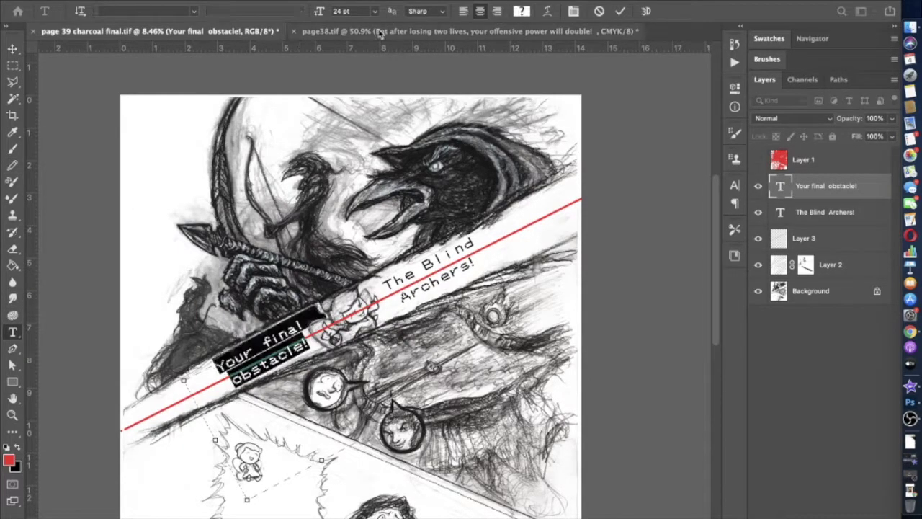
key("shift+super+slash")
key("Return")
left_click(710, 230)
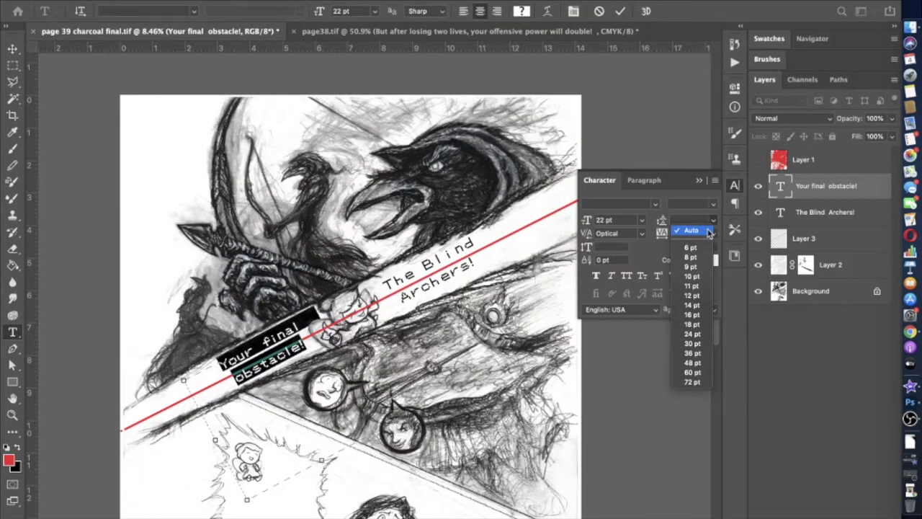
left_click(12, 48)
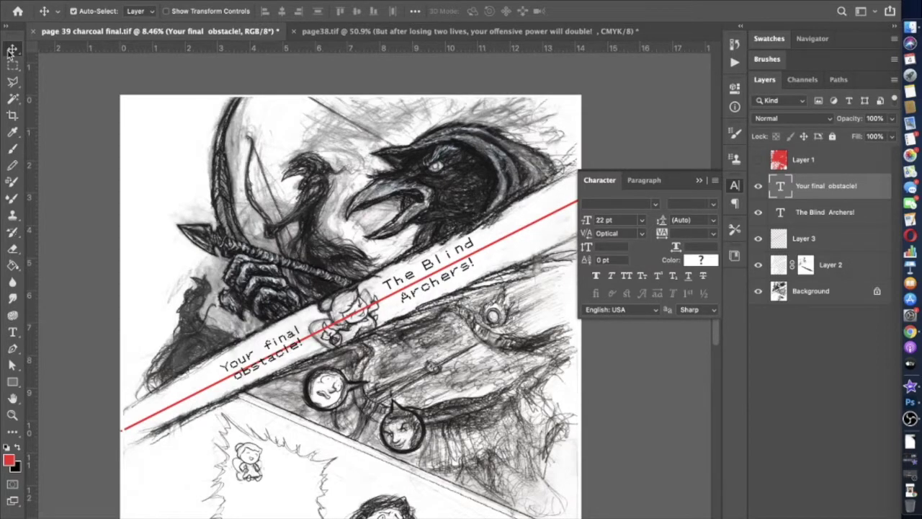
Shift the "Your final obstacle!" text along the diagonal band and rotate it by about 0.96° with Free Transform.
mouse_move(275, 339)
left_mouse_down()
mouse_move(242, 359)
mouse_move(285, 339)
left_mouse_up()
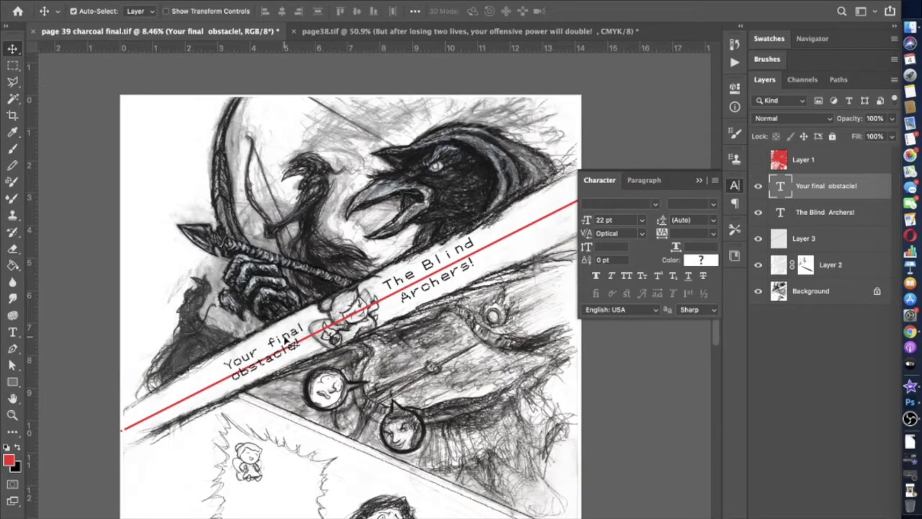
scroll(286, 339, "up", 3)
key("Down")
key("Down")
key("Down")
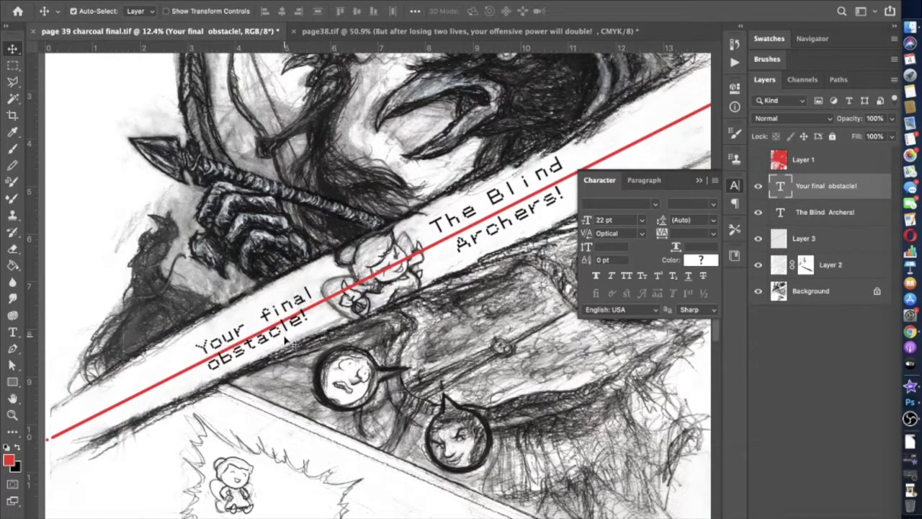
left_click(159, 259)
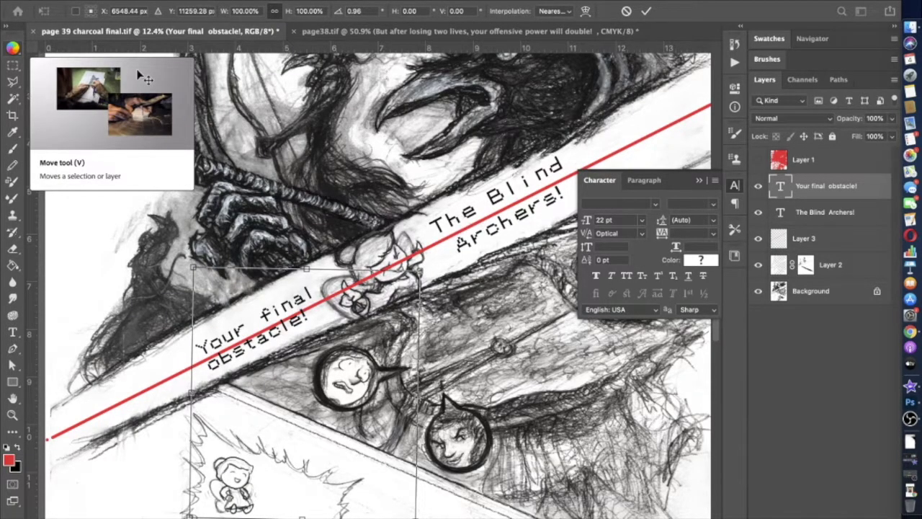
key("Return")
Left-align the "The Blind Archers!" text and move it back up along the band beside the fairy.
scroll(360, 288, "right", 5)
scroll(360, 288, "up", 1)
left_click(338, 263)
key("t")
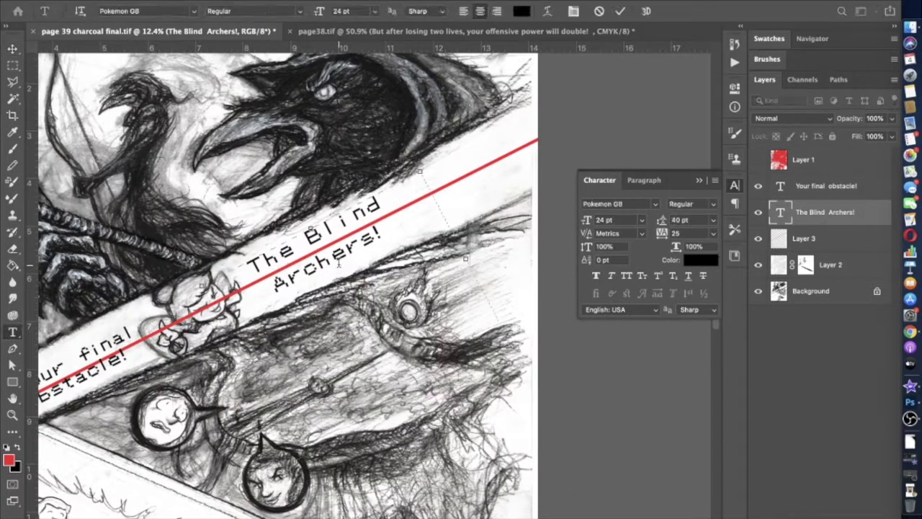
key("ctrl+a")
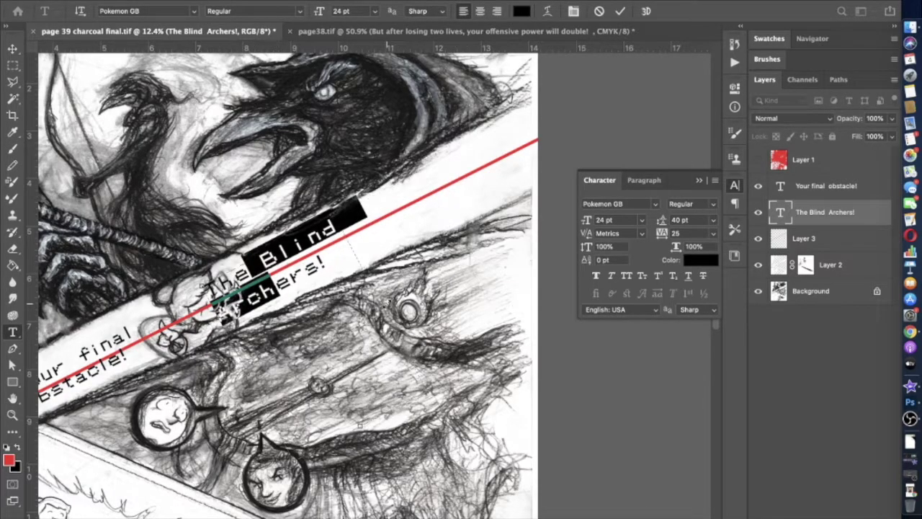
key("ctrl+Return")
key("v")
left_click_drag(277, 267, 311, 242)
Give the "The Blind Archers!" text Auto leading, Optical kerning and a tracking of 10.
left_click(12, 333)
left_click(331, 258)
key("ctrl+a")
left_click(713, 220)
left_click(687, 232)
left_click(641, 233)
left_click(612, 250)
left_click(713, 233)
left_click(684, 285)
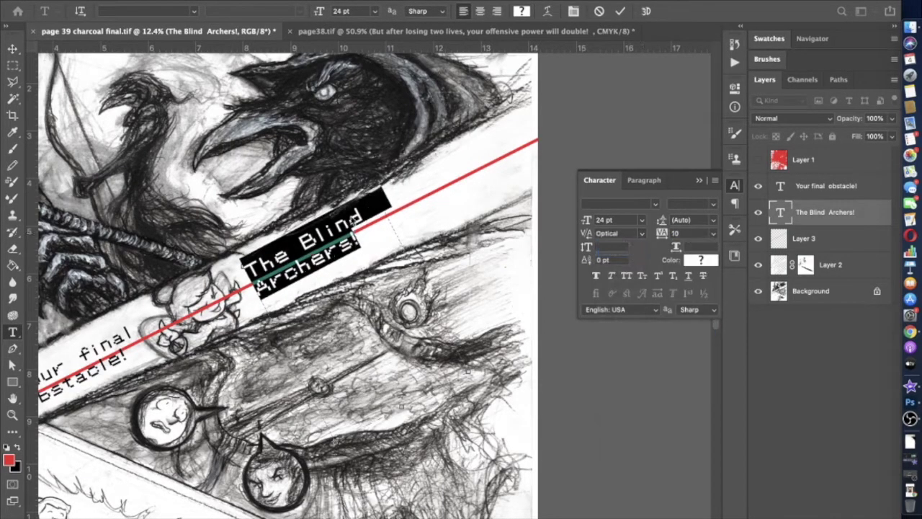
left_click(713, 234)
left_click(684, 339)
Rotate the "The Blind Archers!" text by about 0.61° with Free Transform to follow the red guideline.
left_click(12, 49)
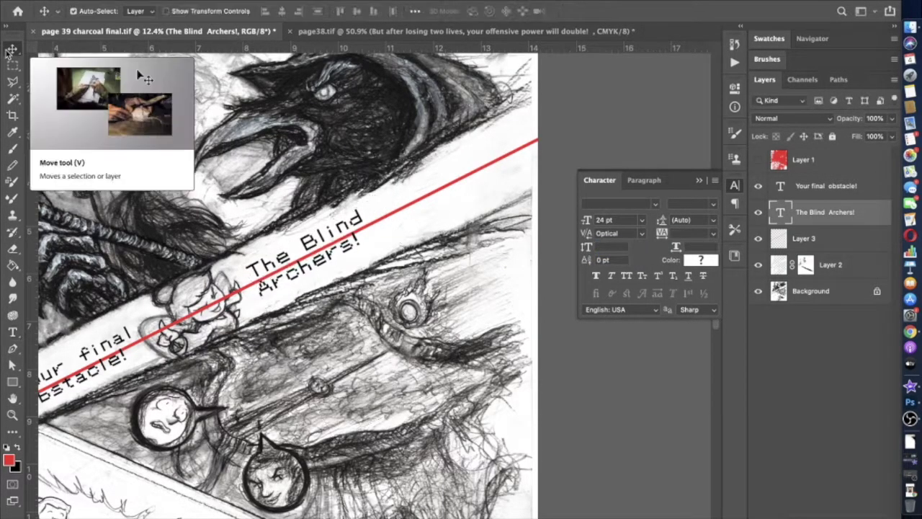
scroll(77, 108, "up", 5)
key("ctrl+t")
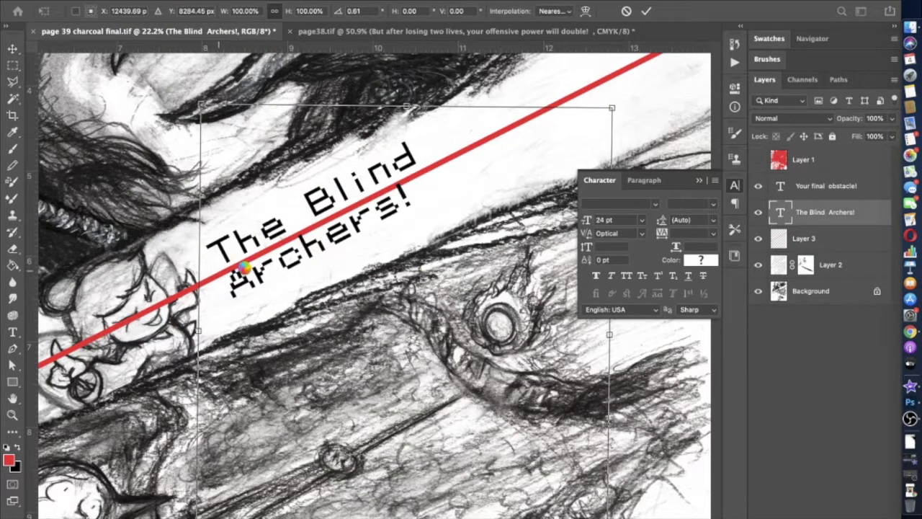
key("Return")
scroll(245, 268, "down", 4)
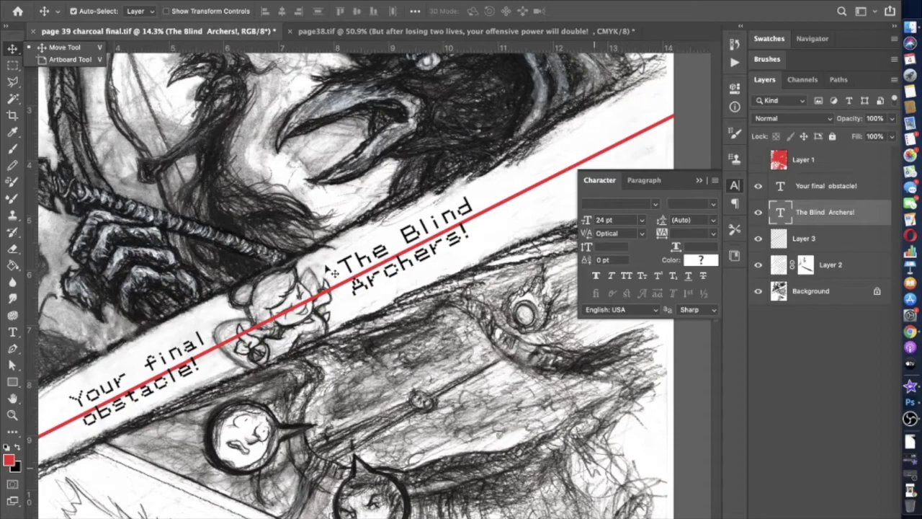
Hide the red guideline on Layer 3 and check both captions on the diagonal band.
scroll(333, 272, "down", 3)
scroll(277, 278, "up", 2)
left_click(278, 278)
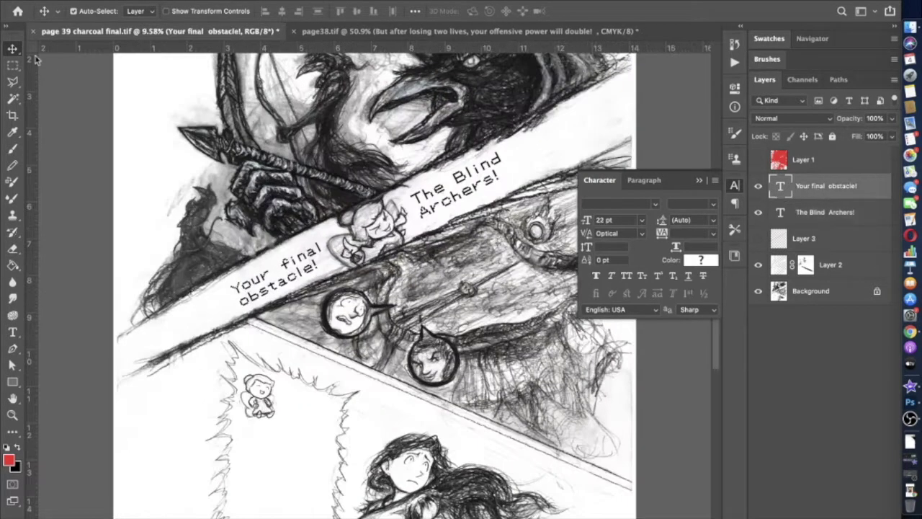
left_click(452, 188)
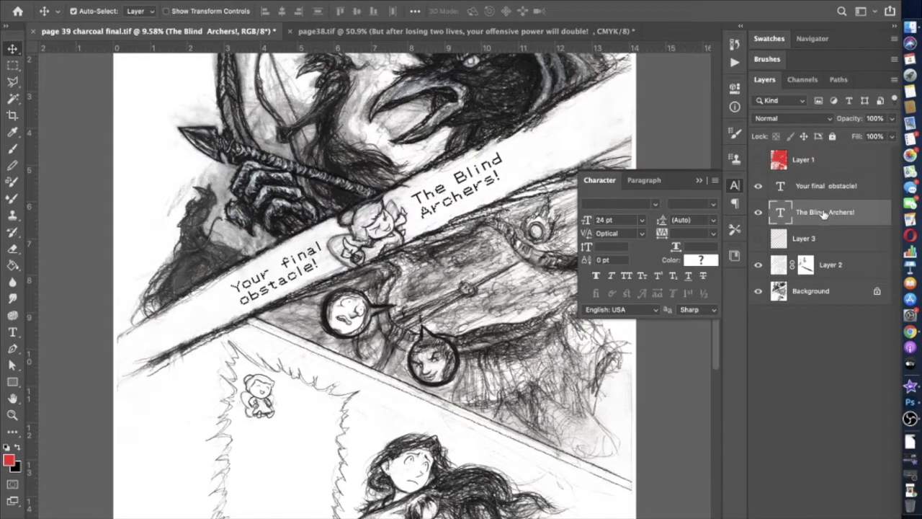
Draw a text box inside the jagged speech bubble and enter "Shields" in the Pokemon GB font.
scroll(577, 332, "right", 2)
scroll(577, 331, "down", 1)
scroll(574, 328, "down", 2)
scroll(574, 328, "left", 2)
left_click(821, 189)
key("t")
left_click_drag(229, 453, 342, 288)
left_click(144, 11)
type("pokemon")
key("Return")
type("Shields")
Resize the "Shields" text box, set its text to 20 pt and move it beside the fairy.
left_click_drag(228, 371, 276, 370)
left_click_drag(342, 371, 363, 371)
key("ctrl+a")
key("ctrl+shift+comma")
left_click(13, 49)
left_click_drag(309, 294, 326, 315)
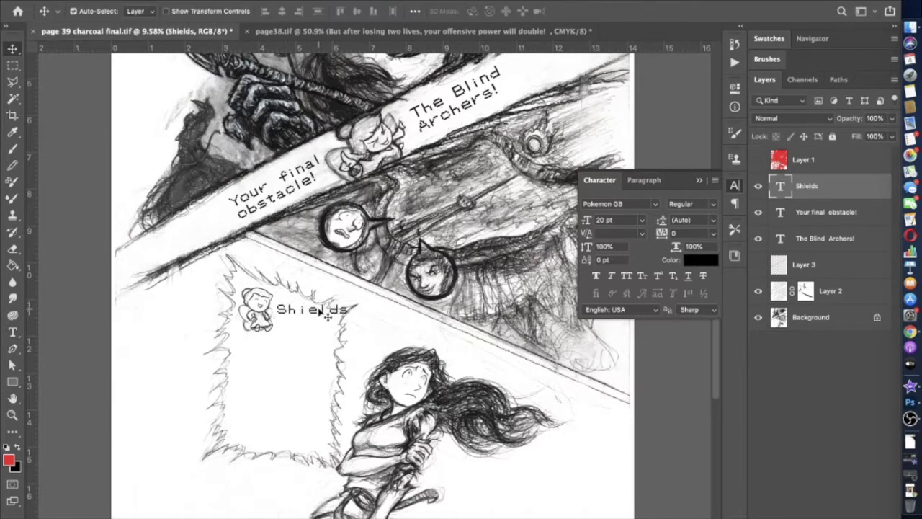
Replace the "Shields" text with "Your shield".
left_click(12, 335)
left_click(306, 308)
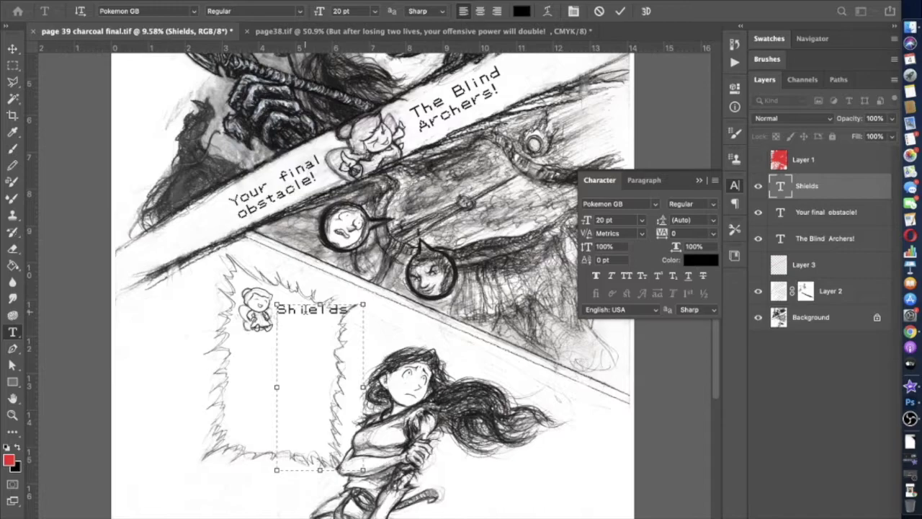
key("ctrl+a")
type("your shield")
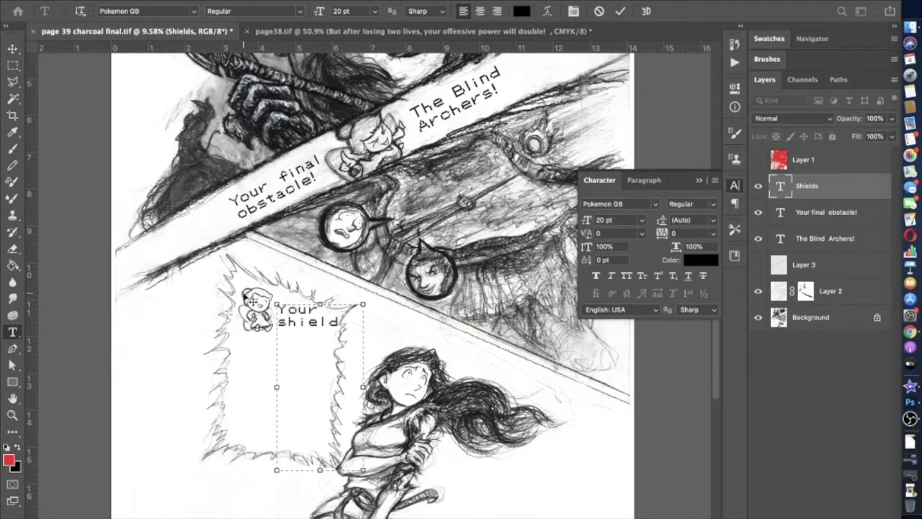
Rewrite the text beside the fairy as "To pass these archers".
key("ctrl+a")
key("BackSpace")
type("To pass them,")
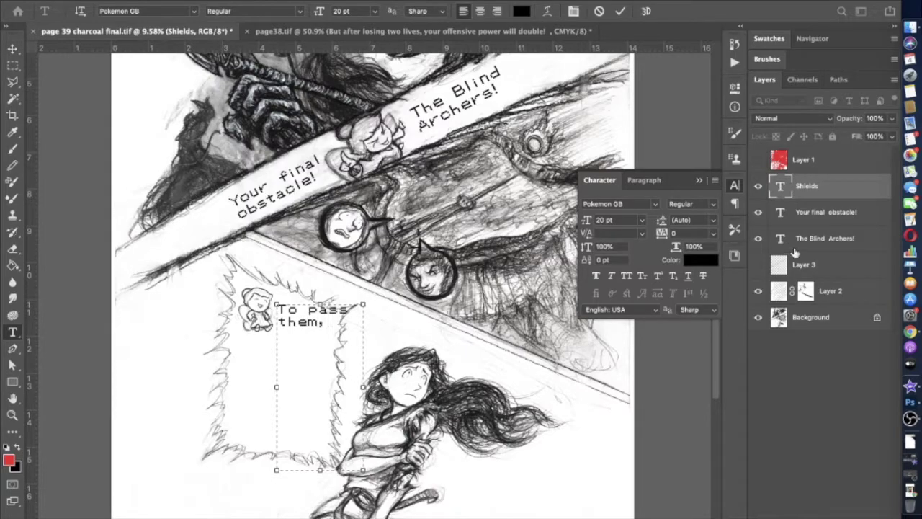
key("BackSpace")
key("BackSpace")
type("se archers")
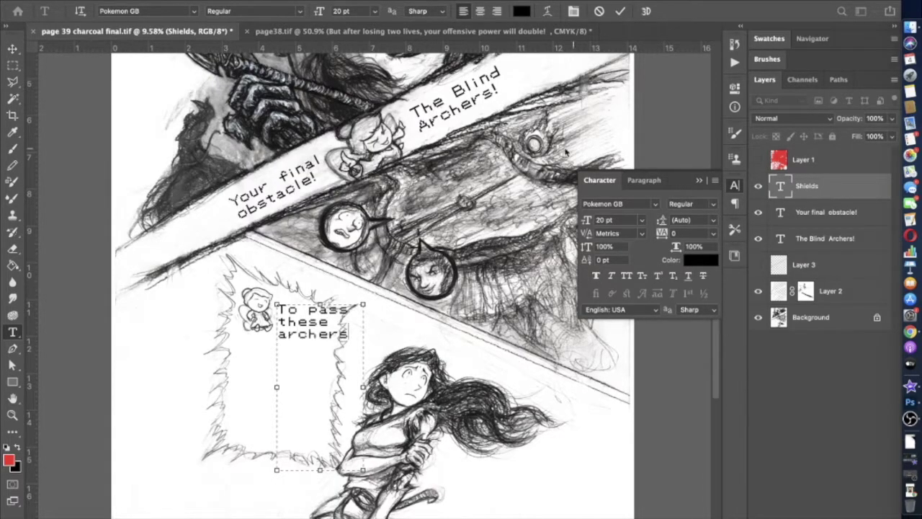
Duplicate the "To pass these archers" text layer and move the copy below the fairy.
right_click(824, 189)
left_click(684, 240)
key("Return")
key("v")
left_click_drag(301, 303, 272, 366)
Replace the text of the copied block below the fairy with "you w".
key("t")
left_click(231, 376)
key("ctrl+a")
type("you will")
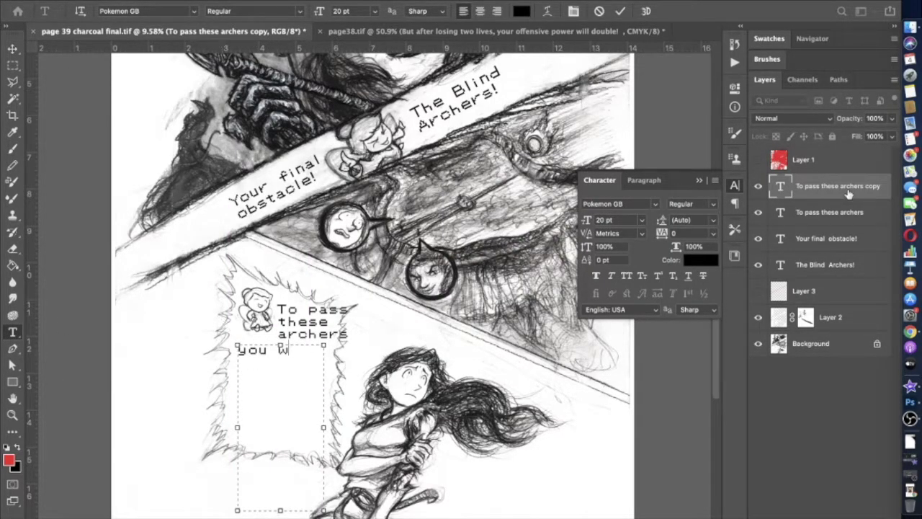
Replace the text beside the fairy with "Their rapid fire".
double_click(780, 212)
type("Th")
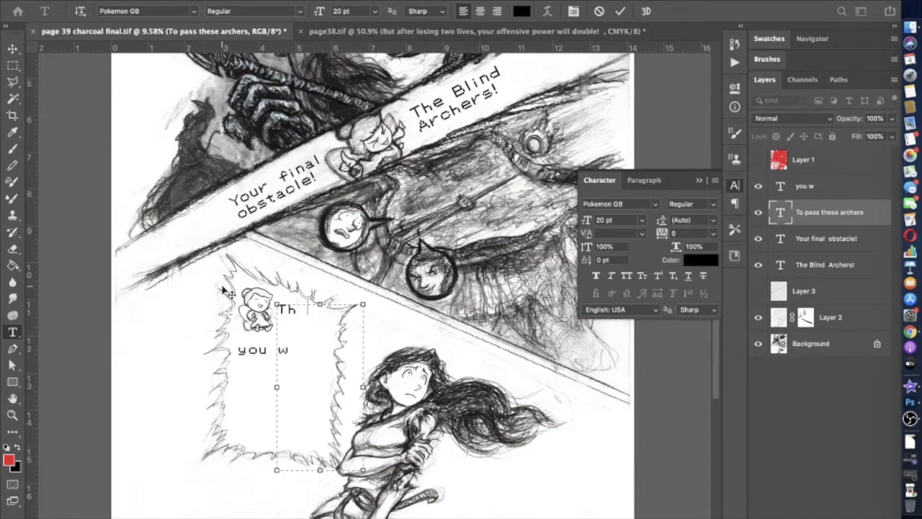
type("eir rapid fire")
Rewrite the text block below the fairy as "attacks will rip through your shield after only one second!".
double_click(780, 186)
type("attacks")
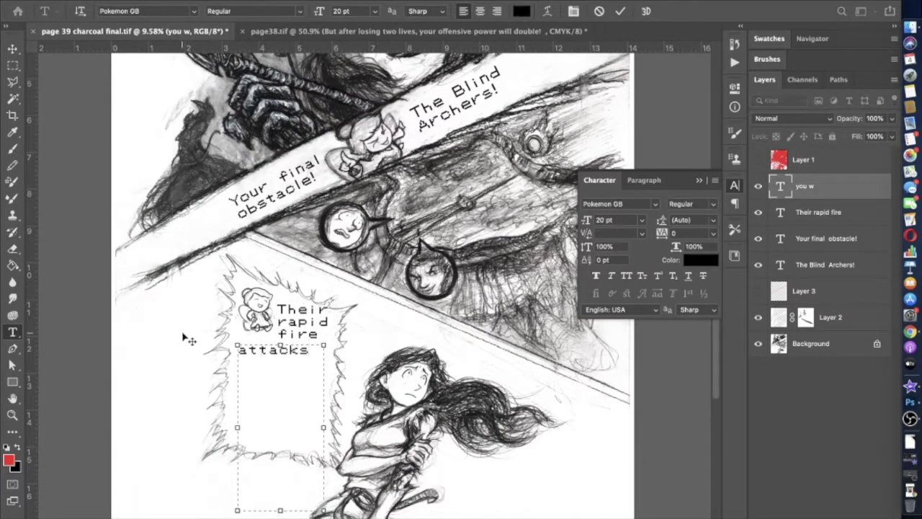
type(" will rip through your sh")
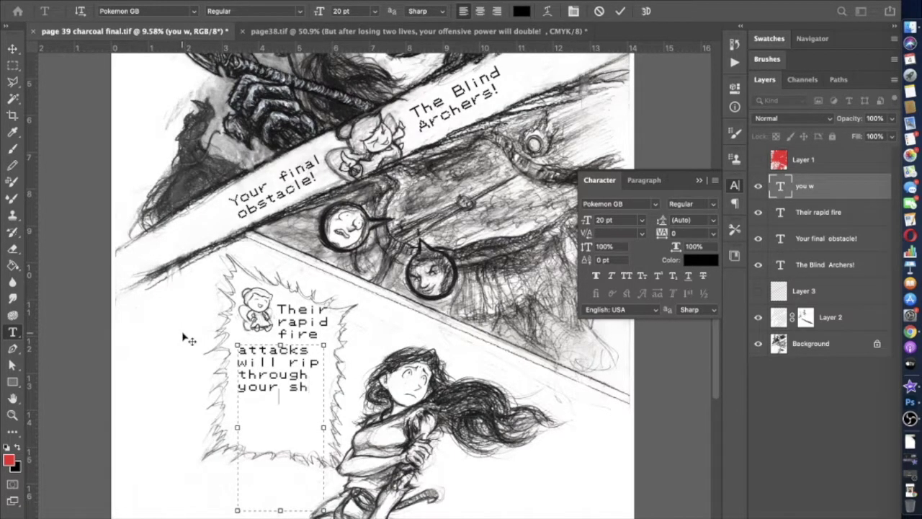
type("ield")
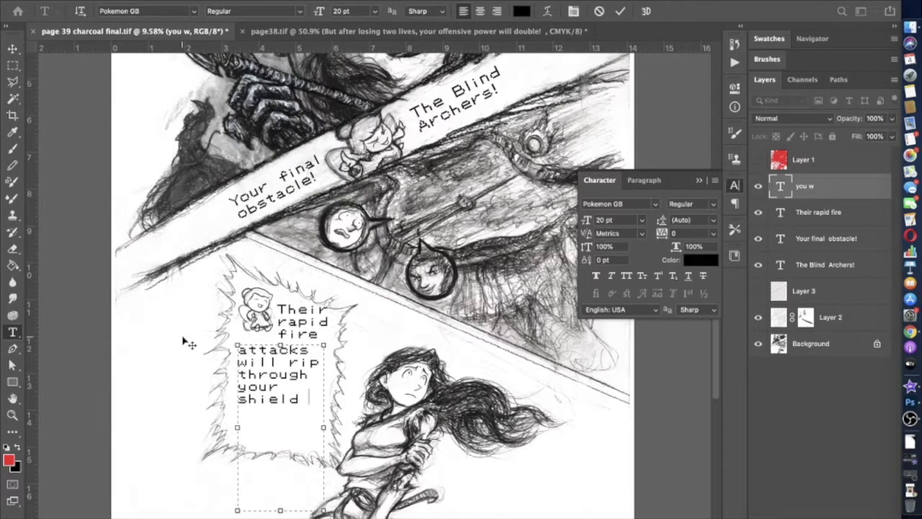
type(" in one second")
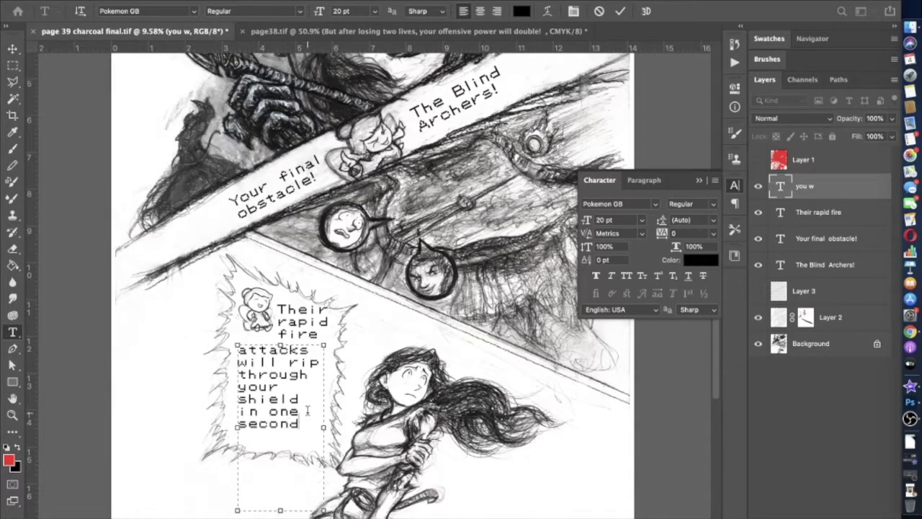
scroll(307, 409, "right", 2)
double_click(220, 411)
type("after only one second!")
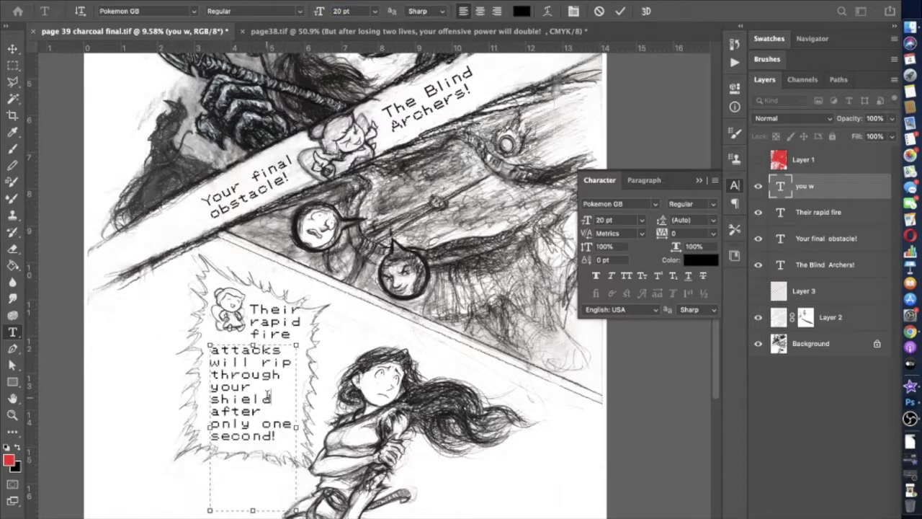
Set Optical kerning and a tracking of 10 for both text blocks in the jagged bubble.
key("ctrl+a")
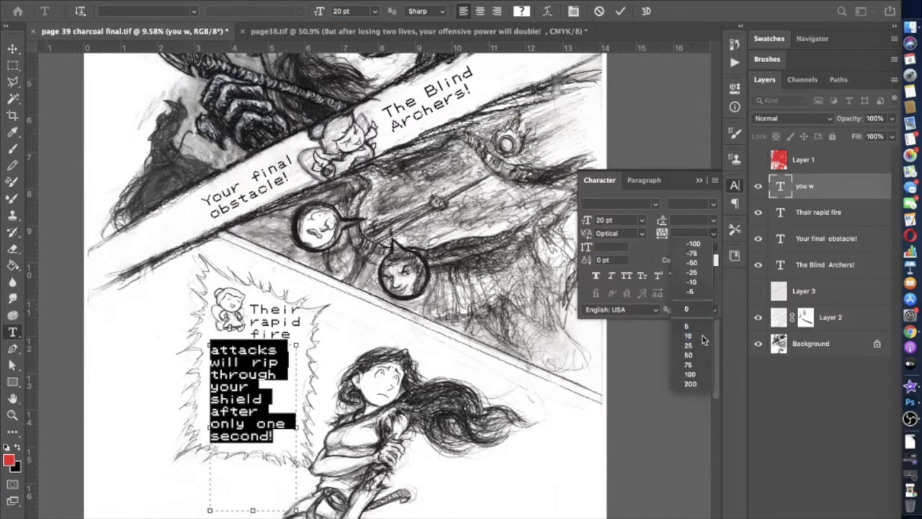
left_click(267, 433)
left_click(713, 233)
left_click(691, 360)
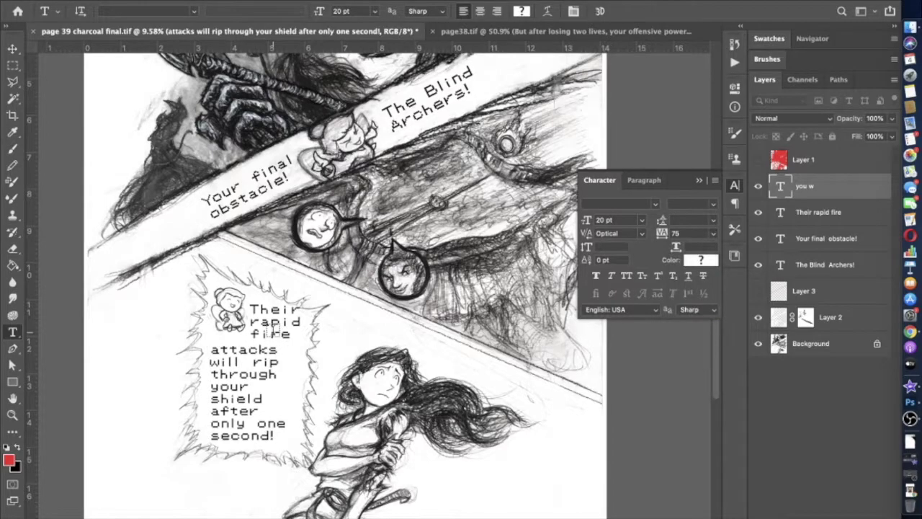
left_click(713, 233)
left_click(693, 324)
key("Escape")
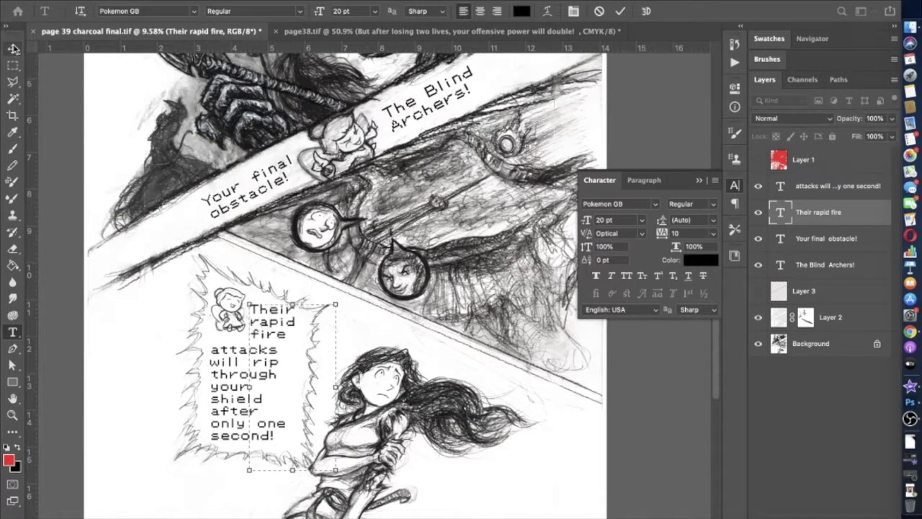
key("v")
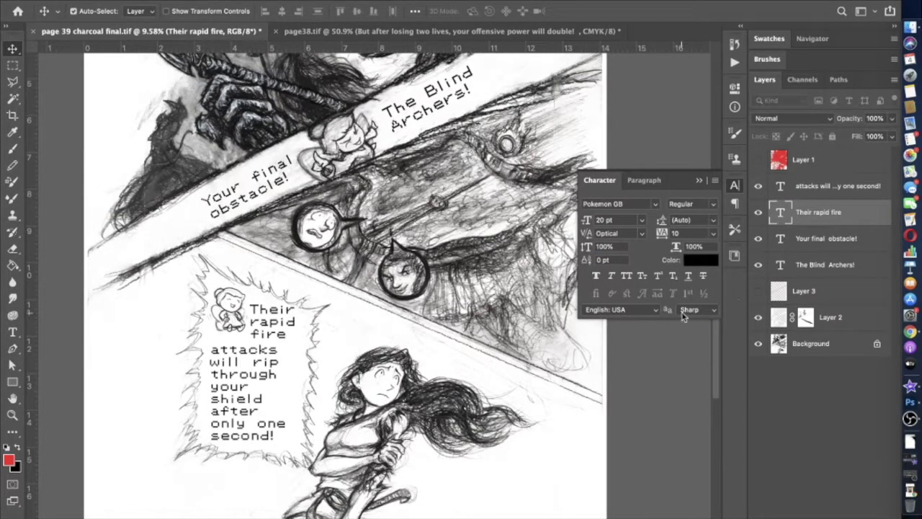
Clear the separate "Their rapid fire" text beside the fairy.
left_click(780, 238)
left_click(758, 212)
left_click(778, 186)
left_click(758, 212)
double_click(780, 212)
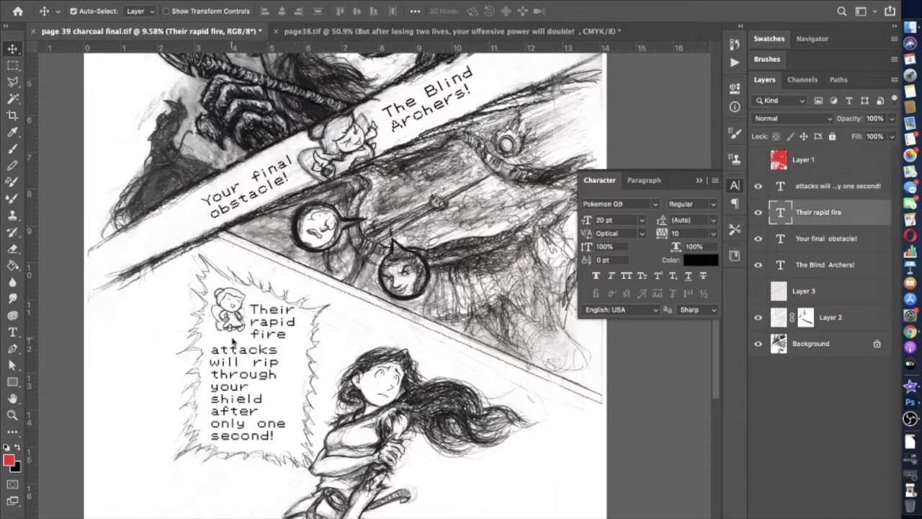
key("BackSpace")
Extend the remaining text box upward to the fairy's height and add "Watch out!" above the paragraph.
left_click(828, 186)
left_click(216, 356)
left_click_drag(253, 345, 252, 298)
key("Return")
type("Watch out")
Insert "Their rapid fire" before "attacks" in the bubble's paragraph.
left_click(214, 350)
type("The")
key("BackSpace")
key("BackSpace")
key("BackSpace")
key("BackSpace")
left_click(211, 337)
type("Their ")
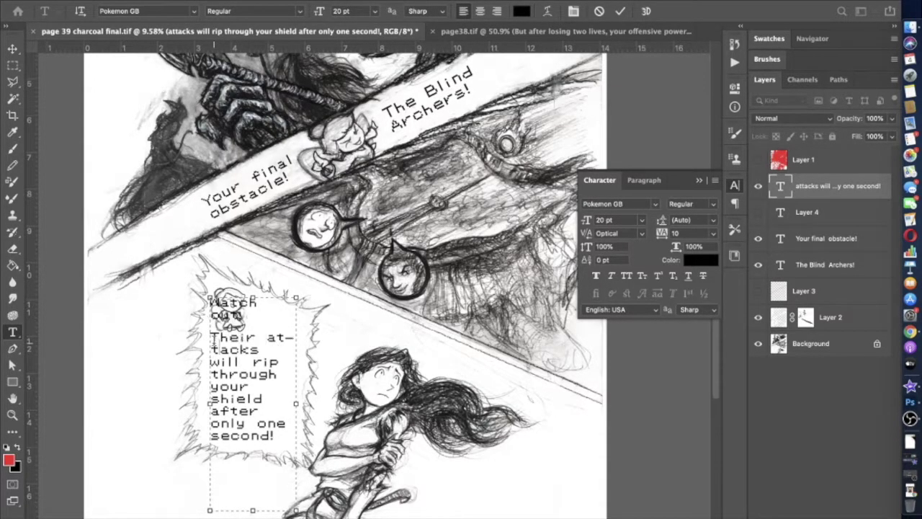
type("rapid fire")
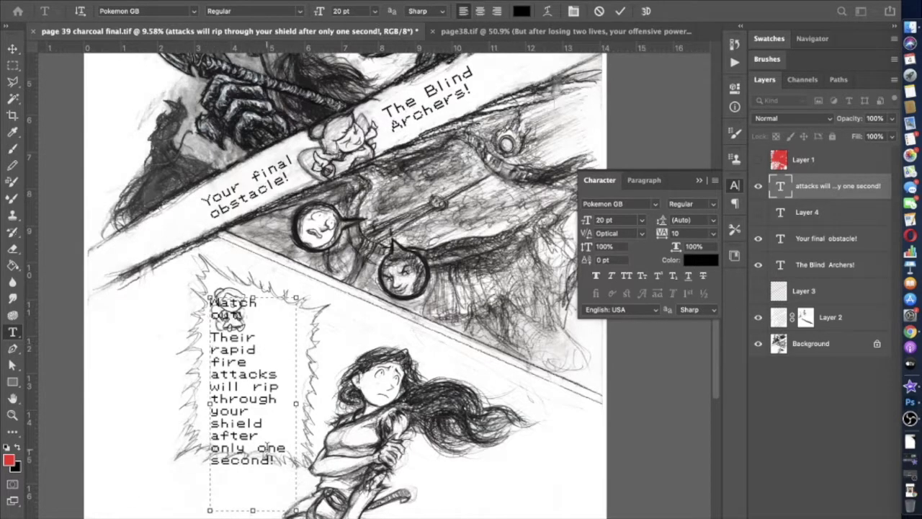
Widen the text box so "rapid fire" fits on one line and indent "Watch out!" past the fairy.
scroll(193, 256, "down", 2)
left_click_drag(308, 373, 317, 372)
left_click(210, 270)
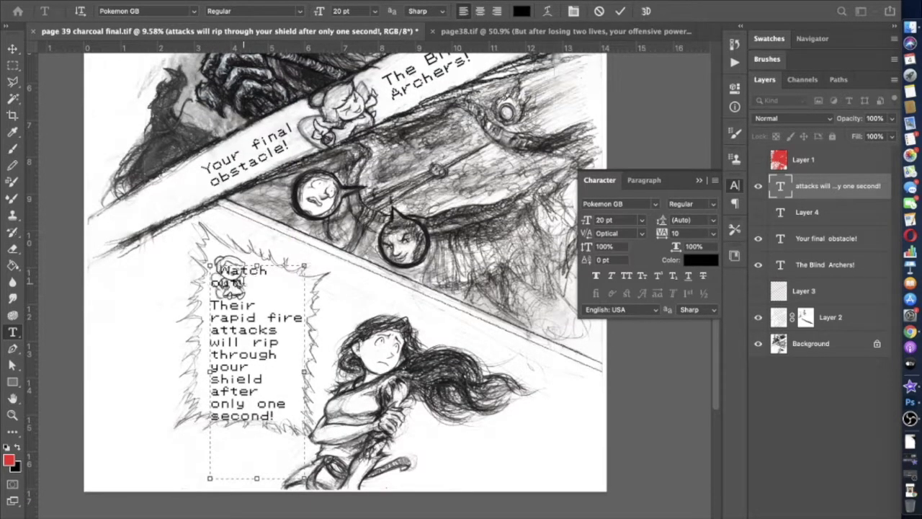
scroll(374, 296, "up", 5)
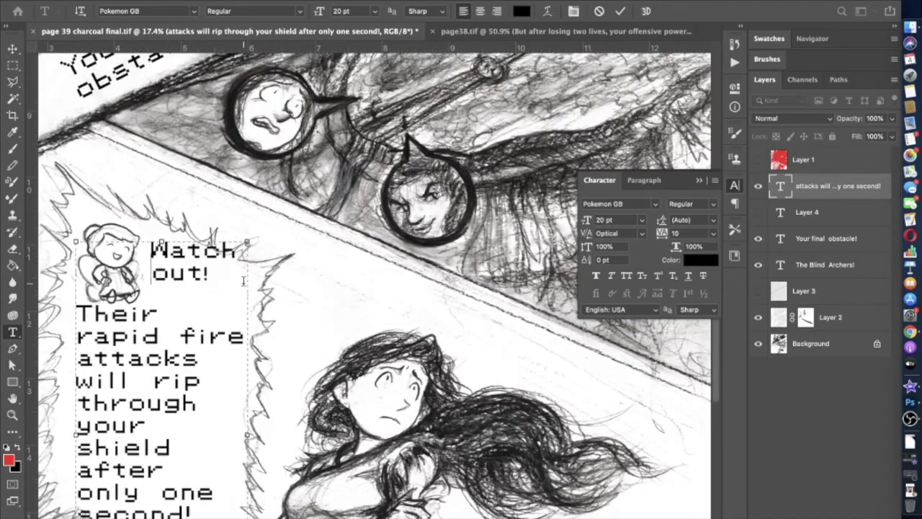
Set the spaces before "out!" to Optical kerning and a tracking of 0, and commit the text.
key("shift+Left")
key("shift+Left")
key("shift+Left")
key("shift+Left")
left_click(712, 232)
left_click(690, 316)
left_click(712, 232)
left_click(641, 232)
left_click(618, 253)
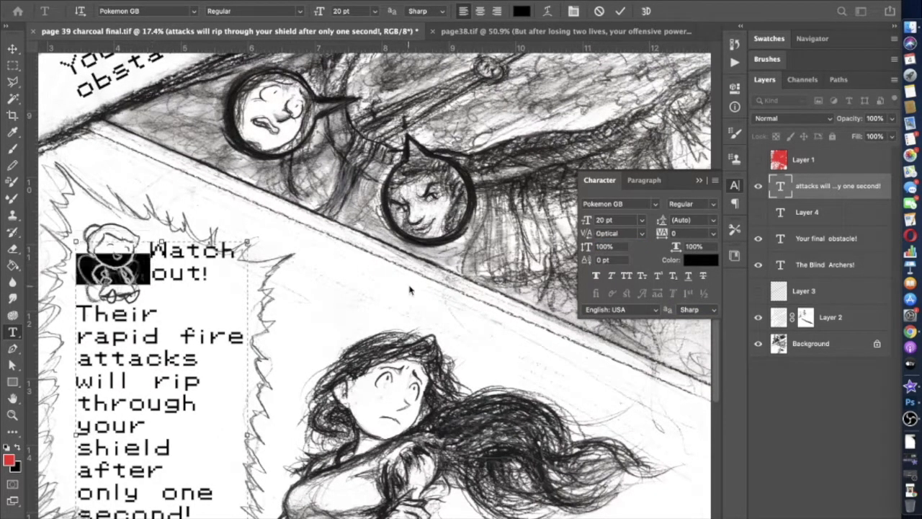
left_click(94, 353)
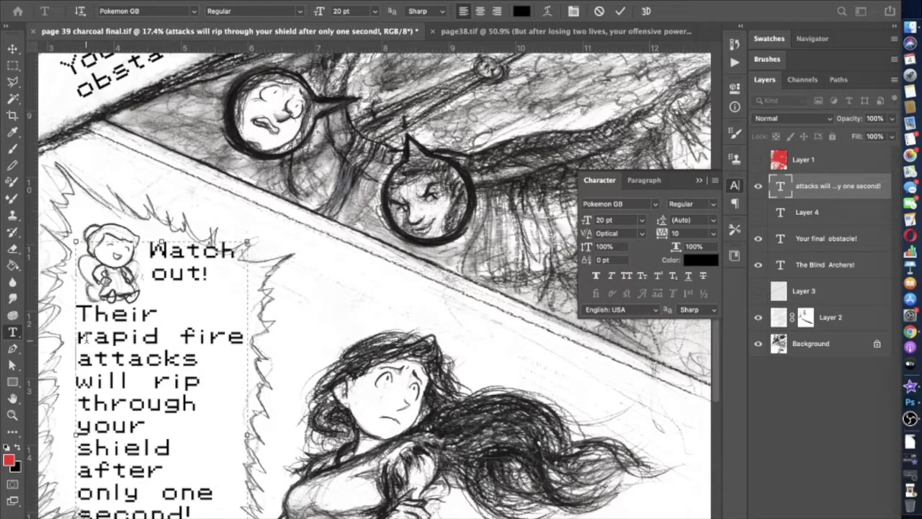
key("ctrl+Return")
scroll(120, 331, "down", 1)
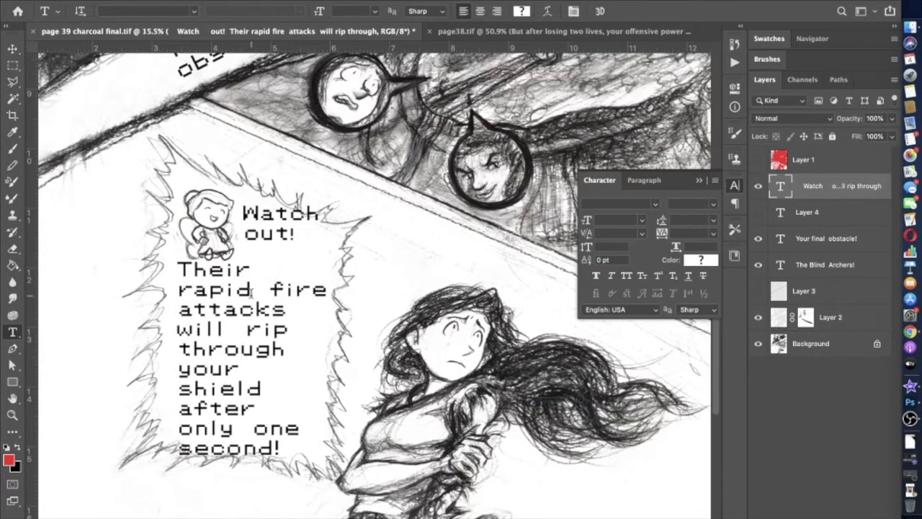
Replace the bubble's paragraph with "Remember your shield begins losing power after only one second!".
left_click(251, 291)
scroll(251, 291, "up", 1)
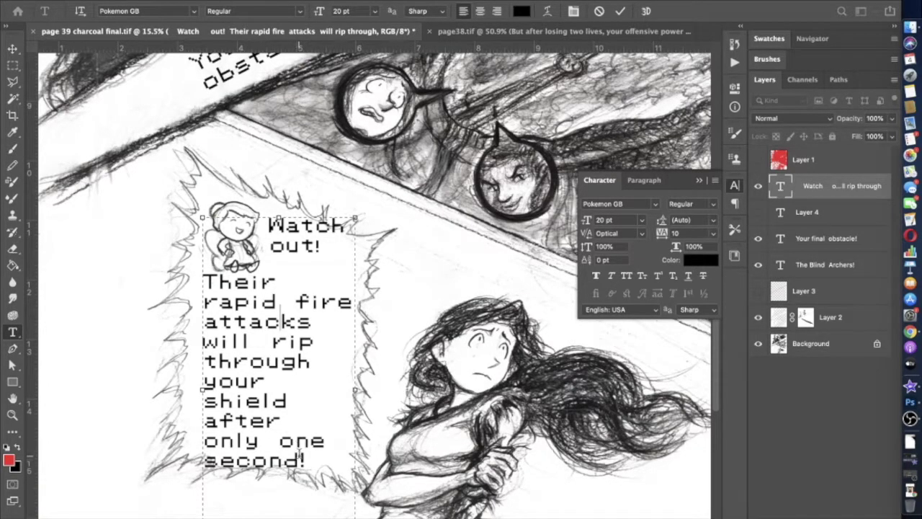
left_click_drag(206, 282, 286, 400)
scroll(240, 277, "down", 1)
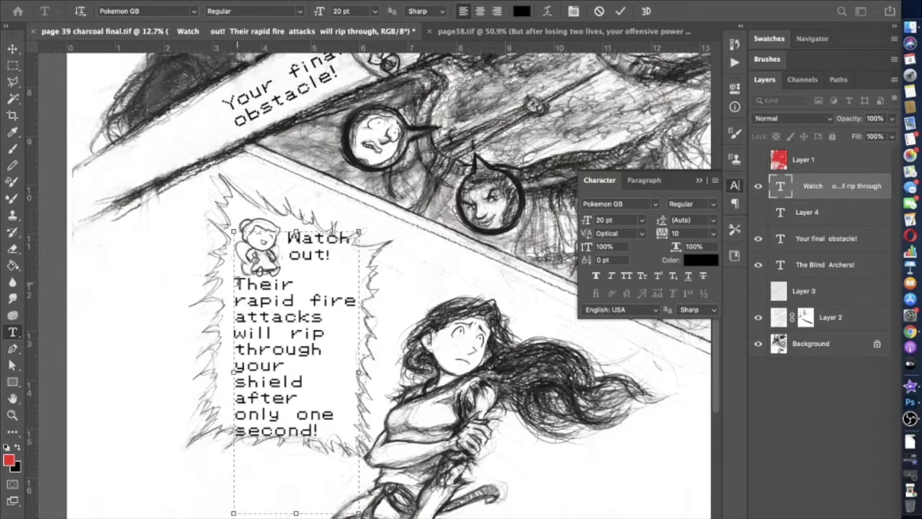
left_click_drag(236, 283, 311, 332)
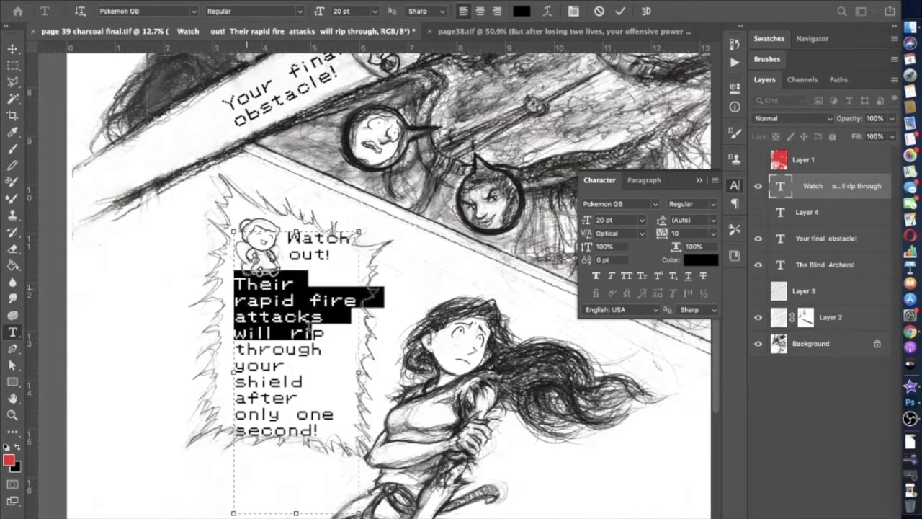
left_click(236, 283)
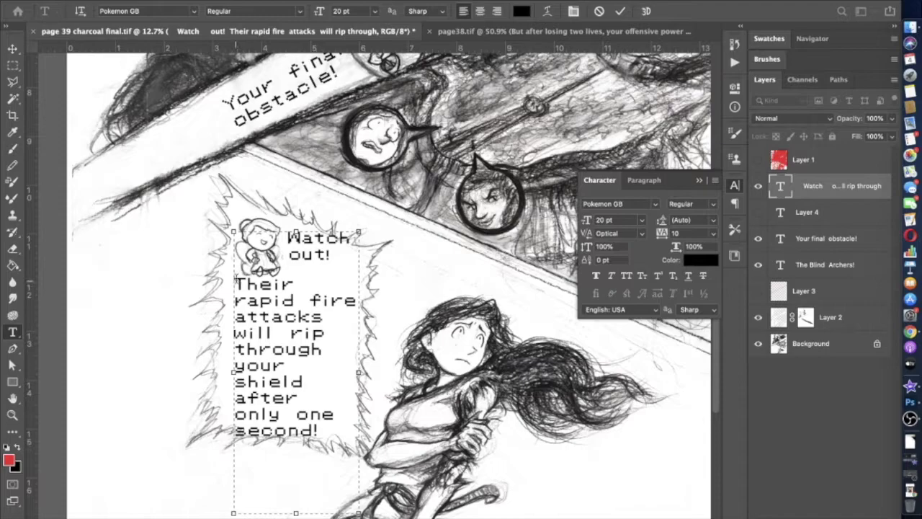
left_click_drag(236, 283, 209, 289)
type("remember your shield only")
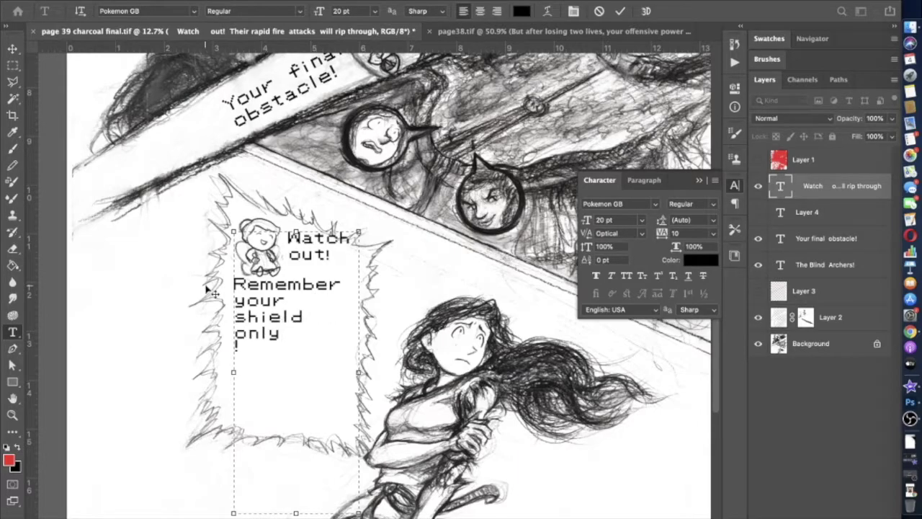
key("BackSpace")
key("BackSpace")
key("BackSpace")
key("BackSpace")
type("begins losing power after only one s")
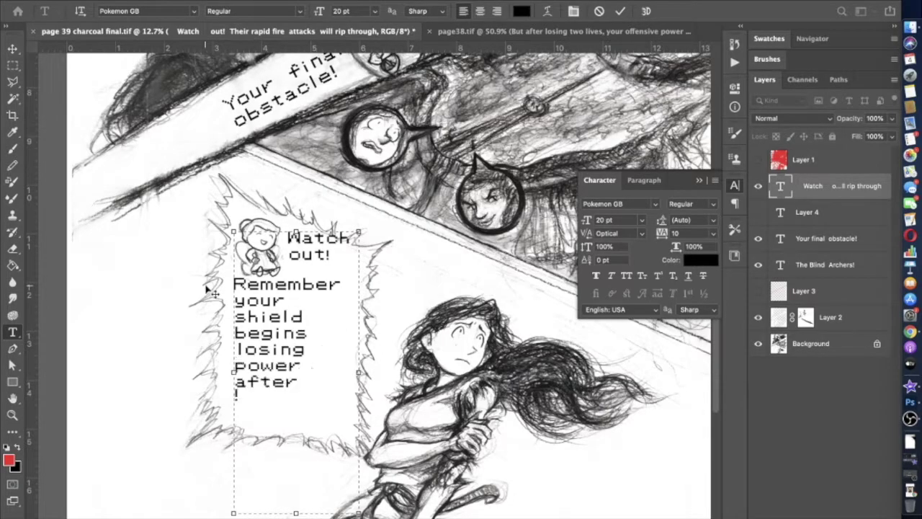
type("econd")
Rewrite the bubble's paragraph as "Their attacks will rip through your shield after only one second!" with "attacks" unhyphenated, and commit it.
scroll(209, 292, "up", 2)
scroll(209, 292, "right", 2)
left_click_drag(249, 497, 153, 369)
key("BackSpace")
type("Their attacks will rip through your shield")
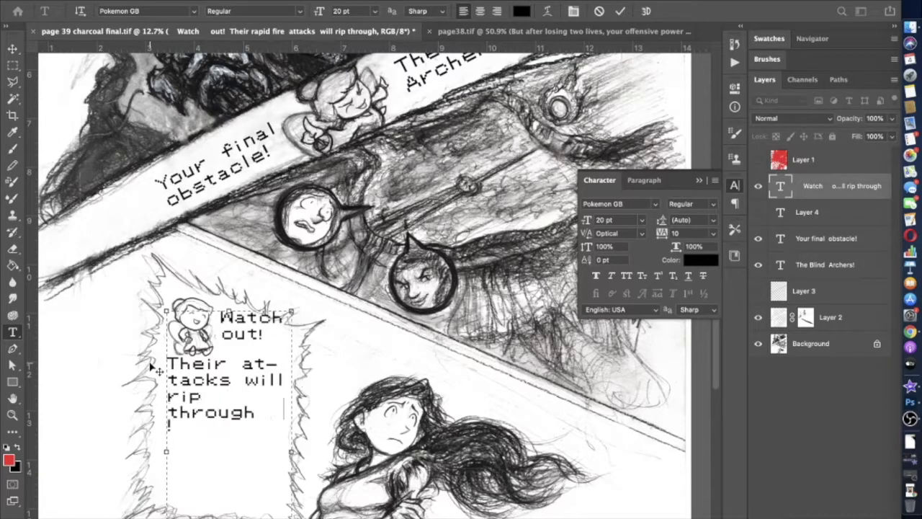
key("Return")
left_click(228, 358)
key("Return")
type("aft")
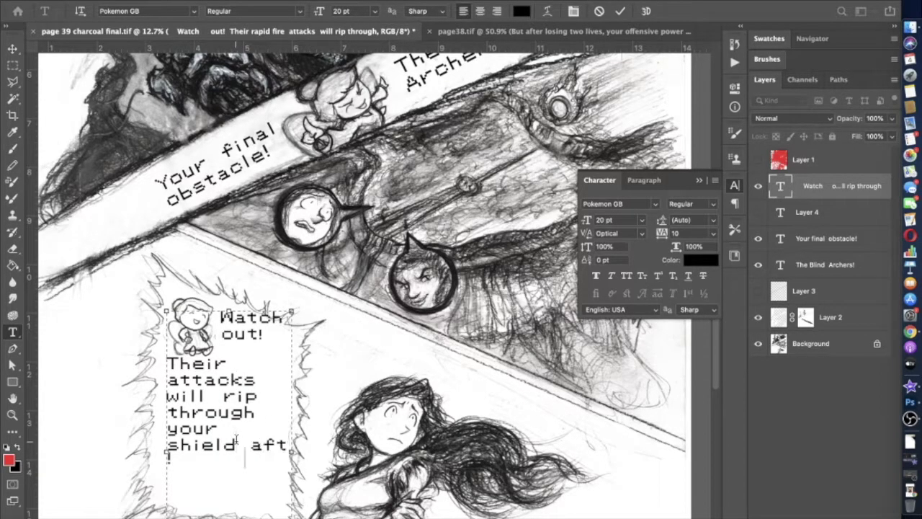
type("er only one second!")
left_click(13, 48)
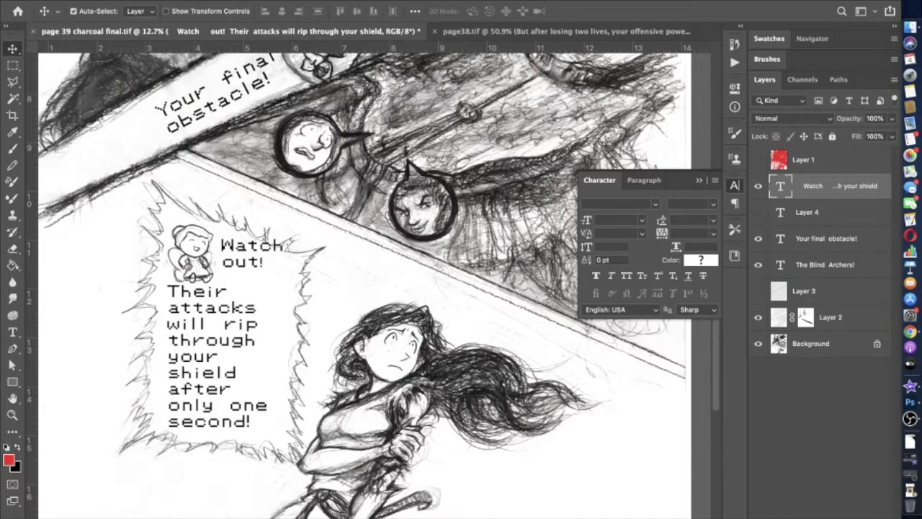
left_click(13, 332)
left_click(13, 48)
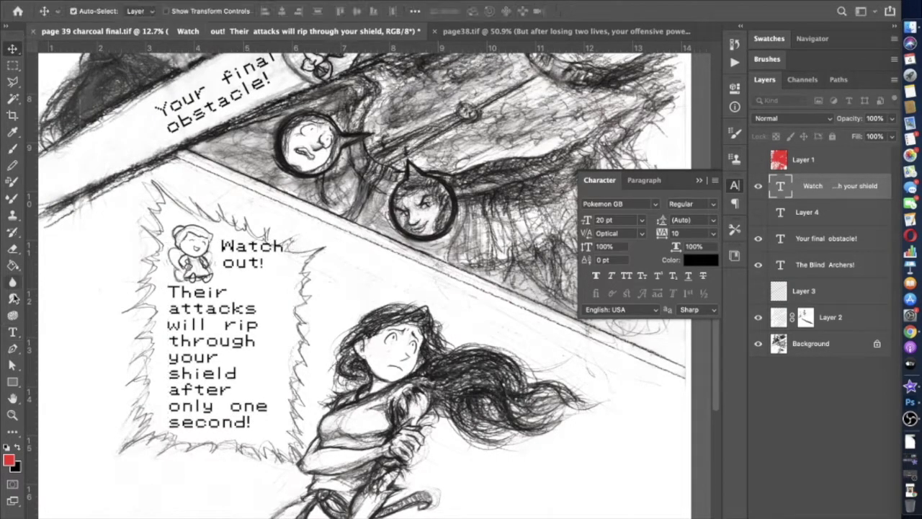
left_click(12, 332)
left_click(288, 403)
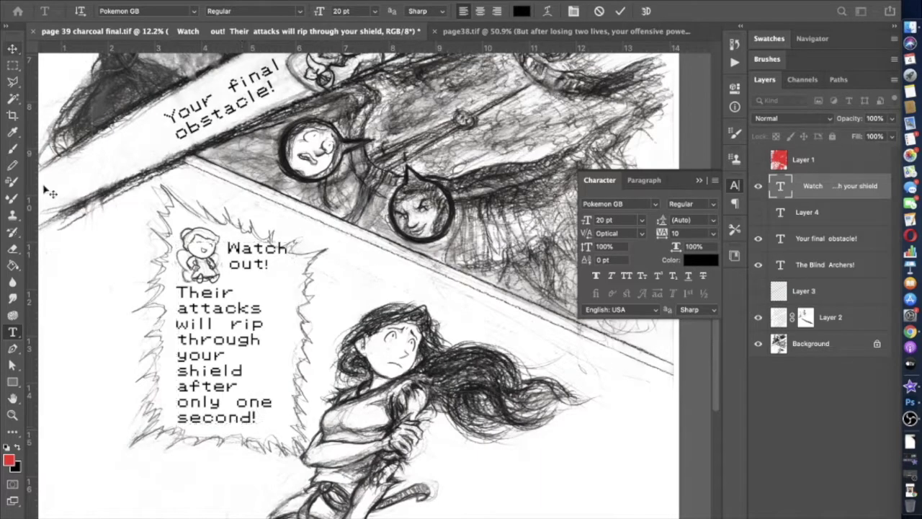
key("Escape")
key("v")
Select Layer 2 and set the Brush's foreground color to white (ffffff).
scroll(214, 348, "up", 3)
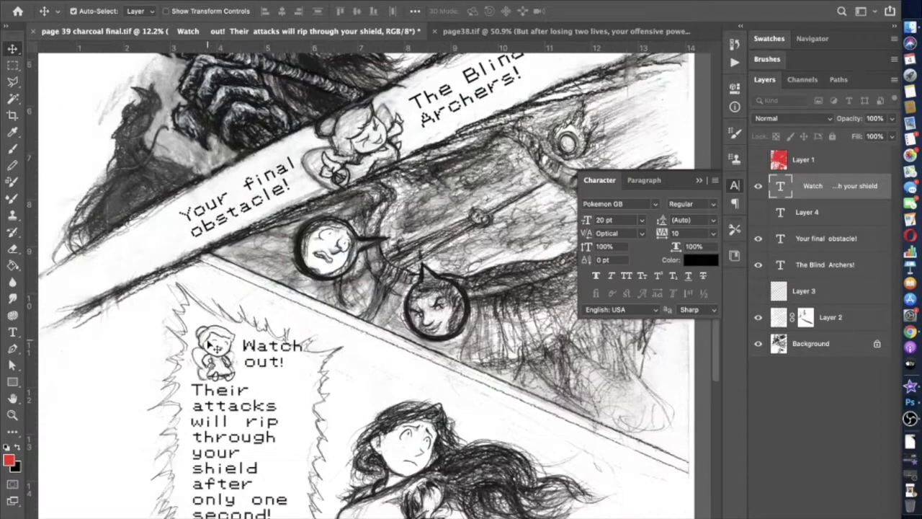
left_click(215, 348)
key("b")
scroll(288, 288, "up", 5)
left_click(8, 459)
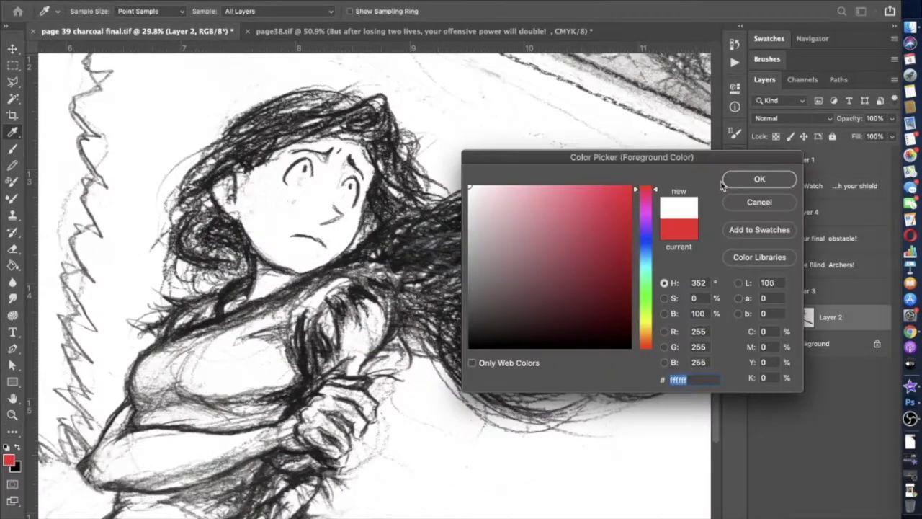
left_click(727, 180)
scroll(266, 403, "up", 3)
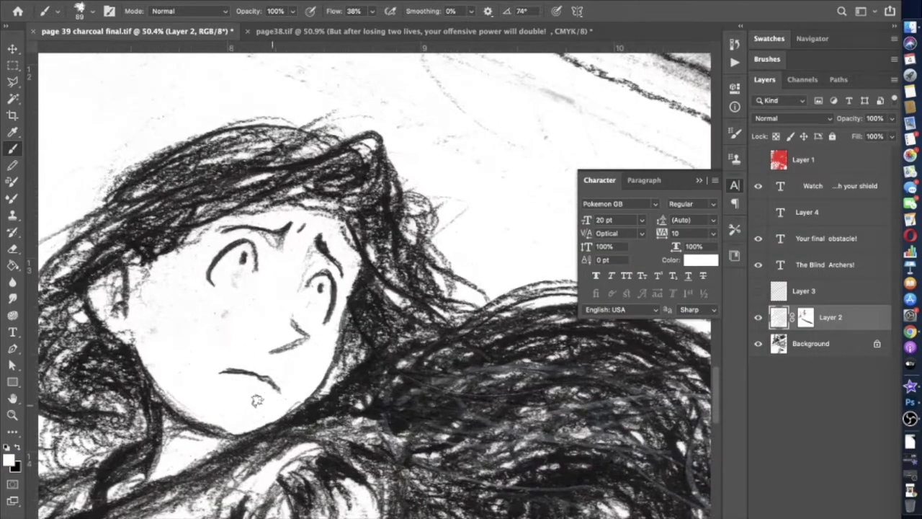
Move Layer 1 beneath Layer 2, make it visible, and paint white over the woman's face on it.
mouse_move(803, 159)
left_mouse_down()
mouse_move(802, 277)
mouse_move(814, 330)
left_mouse_up()
left_click(758, 317)
mouse_move(183, 279)
left_mouse_down()
mouse_move(197, 258)
mouse_move(198, 281)
mouse_move(229, 295)
mouse_move(288, 261)
mouse_move(279, 332)
mouse_move(223, 304)
mouse_move(216, 320)
mouse_move(217, 311)
mouse_move(250, 304)
mouse_move(262, 316)
mouse_move(255, 354)
mouse_move(253, 334)
mouse_move(190, 307)
mouse_move(156, 344)
mouse_move(194, 388)
left_mouse_up()
mouse_move(180, 352)
left_mouse_down()
mouse_move(182, 381)
mouse_move(205, 324)
mouse_move(231, 387)
mouse_move(272, 405)
mouse_move(219, 414)
mouse_move(288, 398)
left_mouse_up()
mouse_move(322, 347)
left_mouse_down()
mouse_move(291, 360)
mouse_move(307, 368)
mouse_move(311, 334)
left_mouse_up()
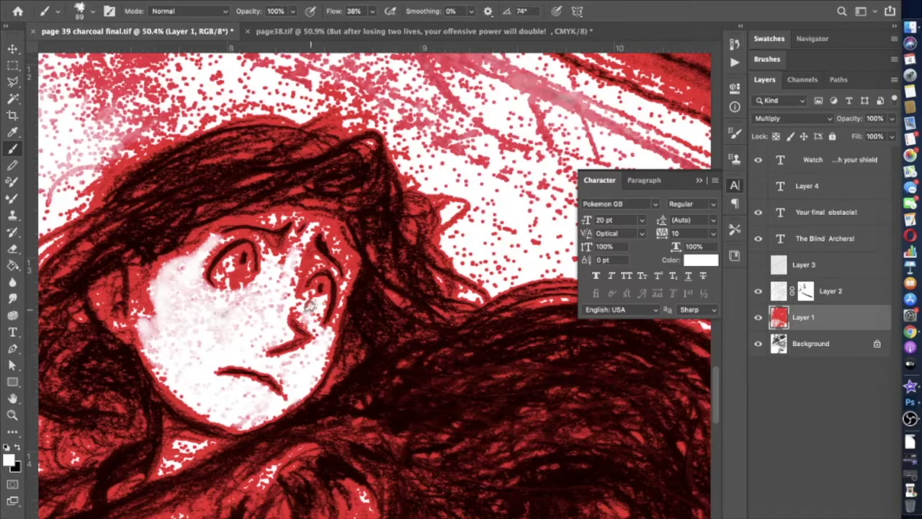
Paint white over the smudges on the woman's cheek on Layer 2 and hide Layer 1.
scroll(310, 306, "up", 3)
key("alt+]")
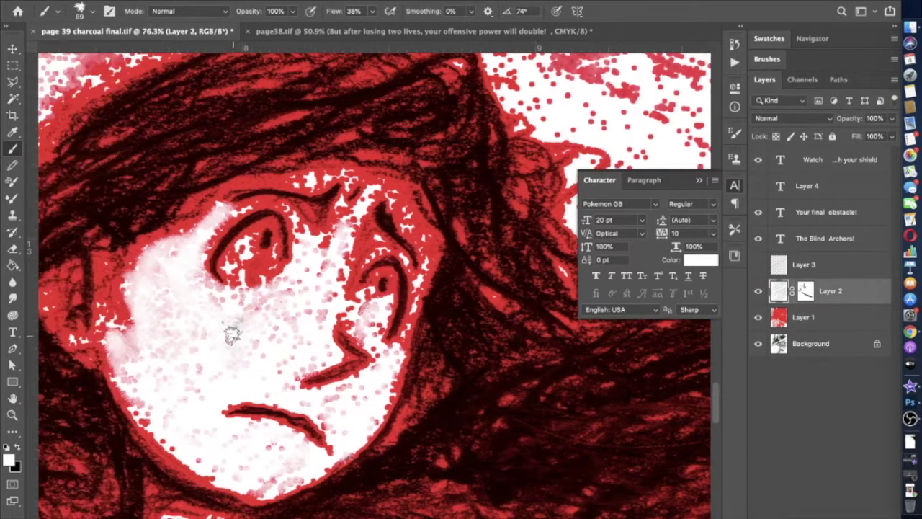
mouse_move(202, 295)
left_mouse_down()
mouse_move(198, 241)
mouse_move(172, 288)
left_mouse_up()
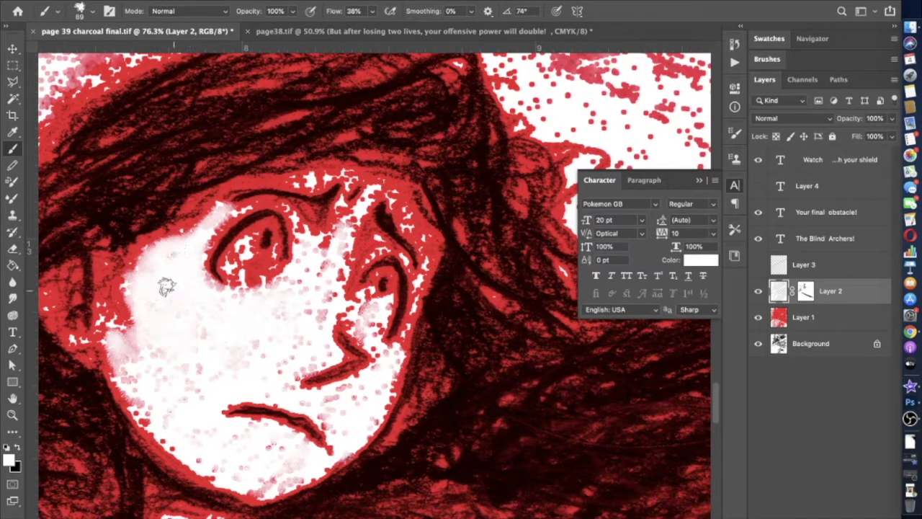
key("super+comma")
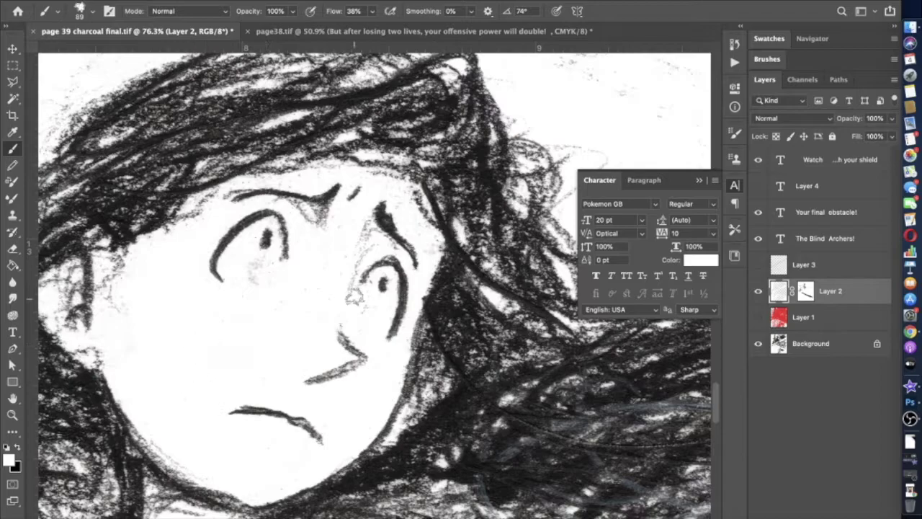
Reduce the brush size to 35 px and paint out the smudges around the woman's eyes.
left_click(92, 11)
scroll(376, 297, "up", 3)
left_click(92, 11)
left_click_drag(101, 52, 88, 52)
left_click(375, 268)
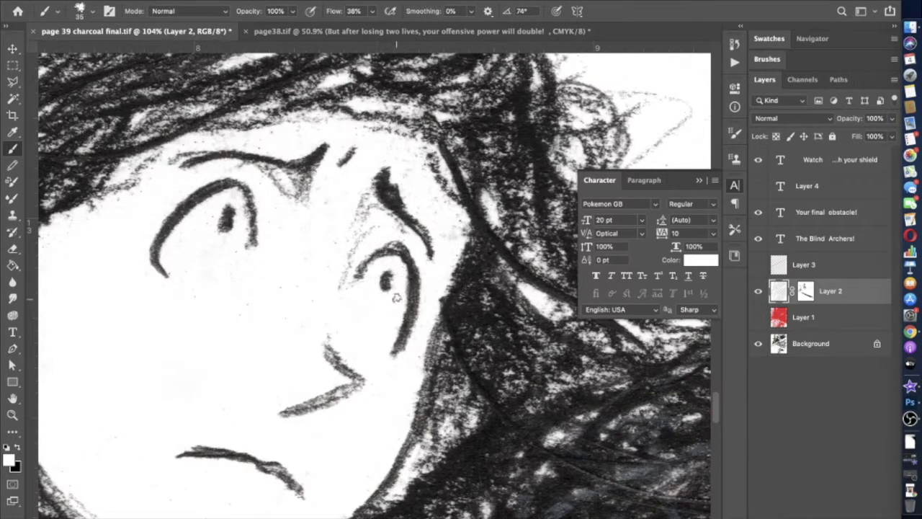
Clean up the remaining specks on the woman's face with the brush at 28, 60 and 39 px.
key("bracketright")
key("bracketright")
key("bracketright")
key("bracketright")
type("28")
key("Return")
type("60")
key("Return")
type("39")
key("Return")
key("backslash")
key("backslash")
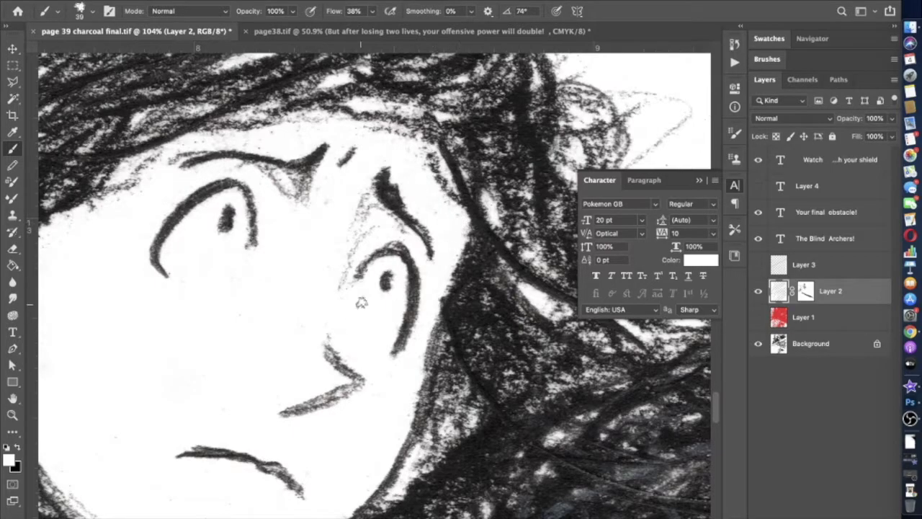
Delete the empty text layer, Layer 4.
scroll(252, 145, "down", 5)
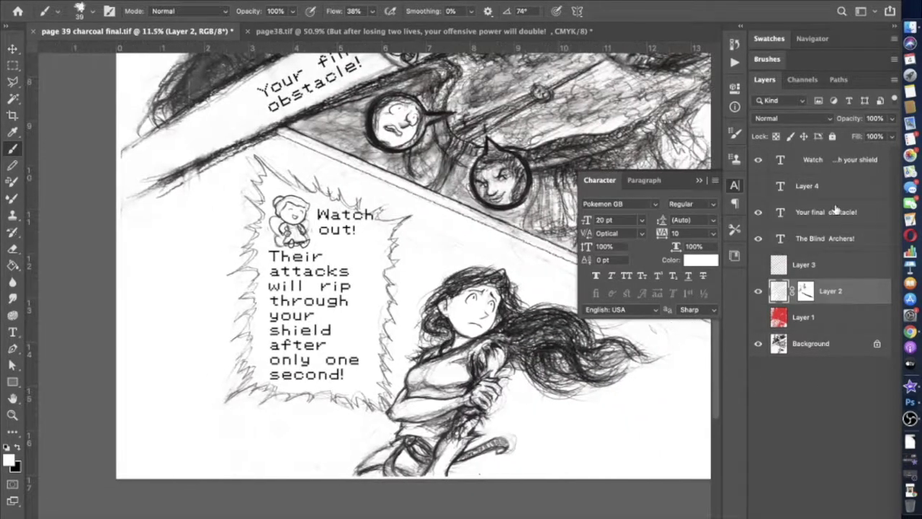
left_click(812, 189)
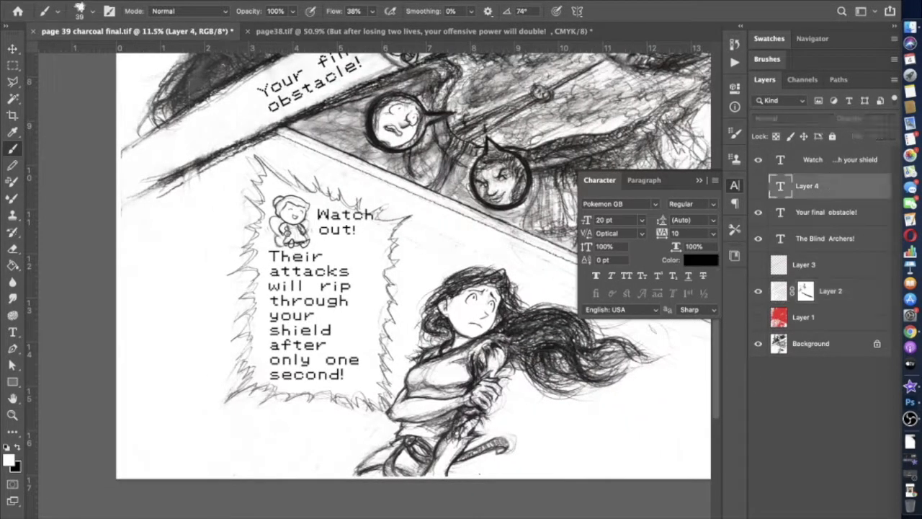
key("Delete")
key("Return")
Show Layer 1 and paint white on Layer 2 below the speech bubble with a 364 px brush at 87% opacity.
key("backslash")
key("backslash")
key("backslash")
key("8")
key("7")
left_click(85, 11)
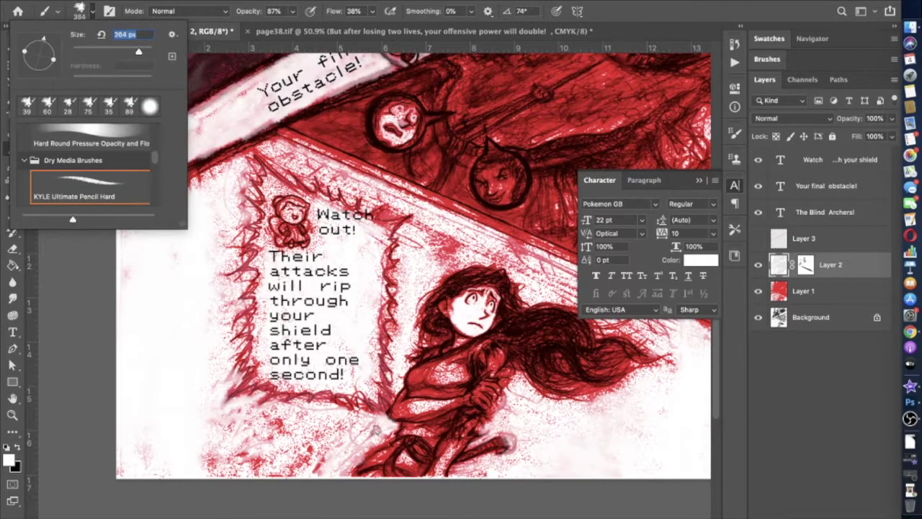
key("Return")
left_click_drag(344, 427, 176, 454)
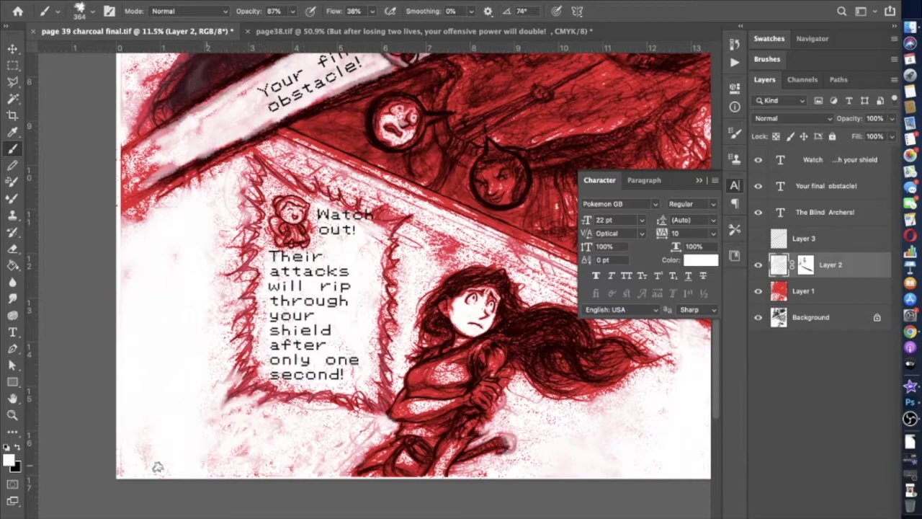
Inspect the bubble and the full diagonal band for leftover smudges under the red overlay, and hide Layer 1.
scroll(216, 414, "up", 3)
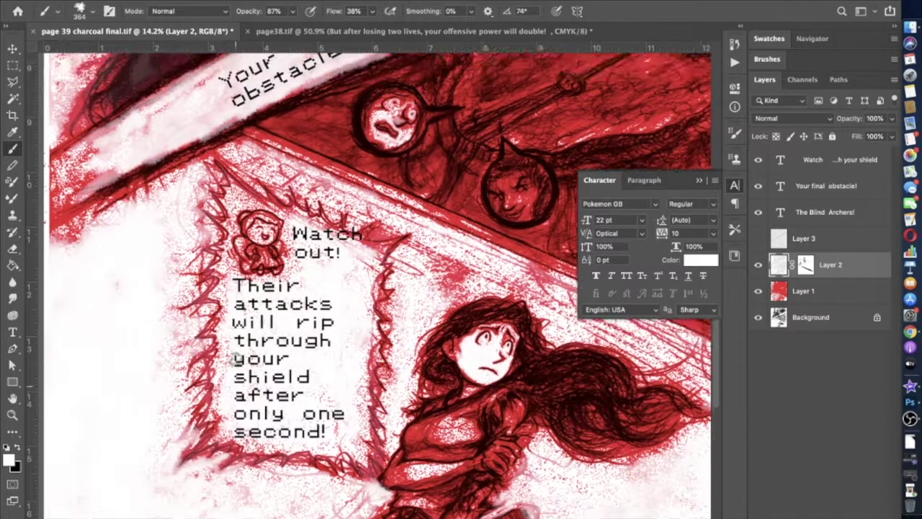
scroll(372, 279, "up", 3)
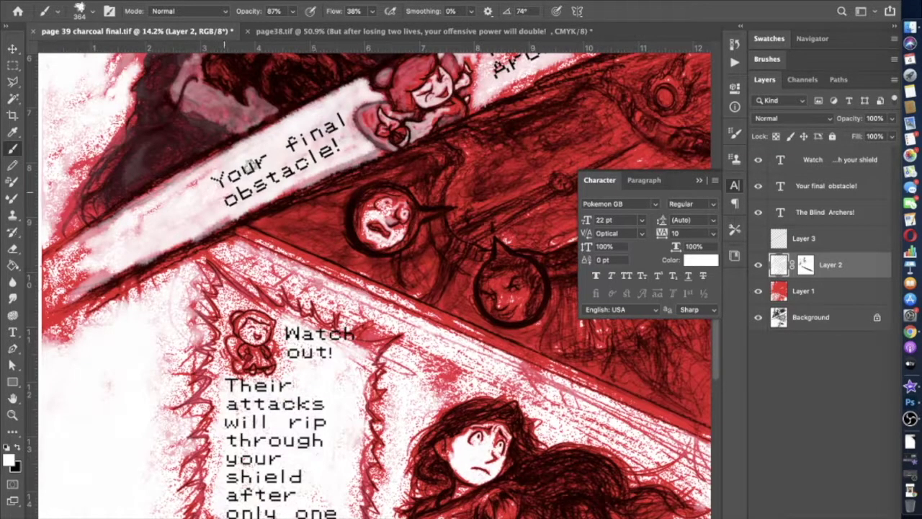
scroll(343, 123, "up", 3)
scroll(342, 122, "right", 4)
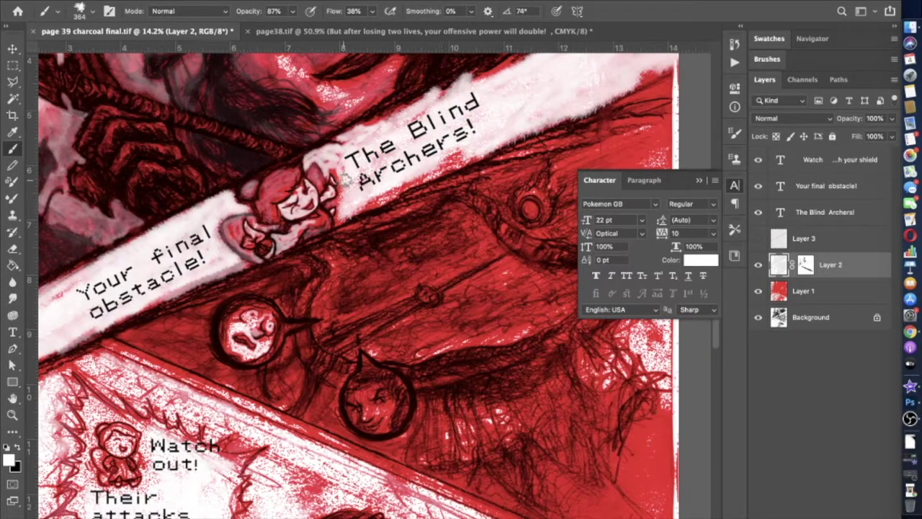
scroll(533, 136, "up", 2)
scroll(533, 136, "right", 2)
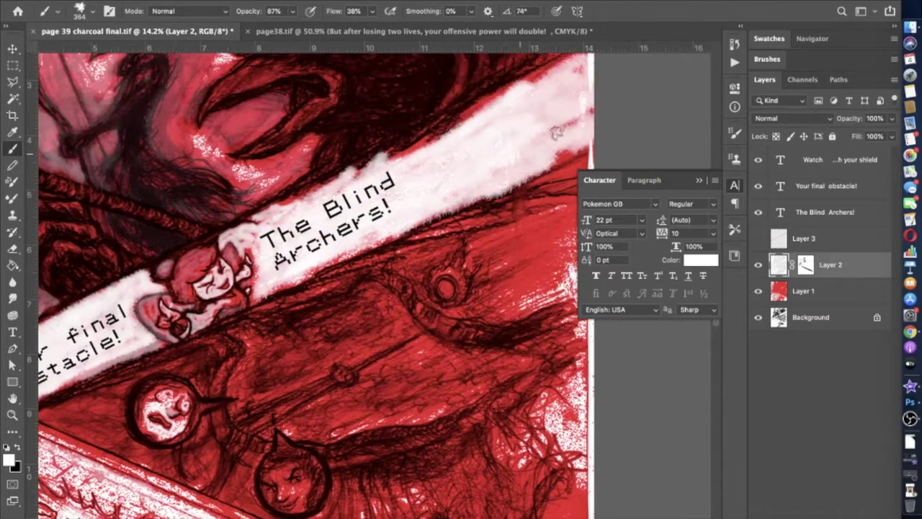
scroll(684, 252, "down", 3)
left_click(758, 290)
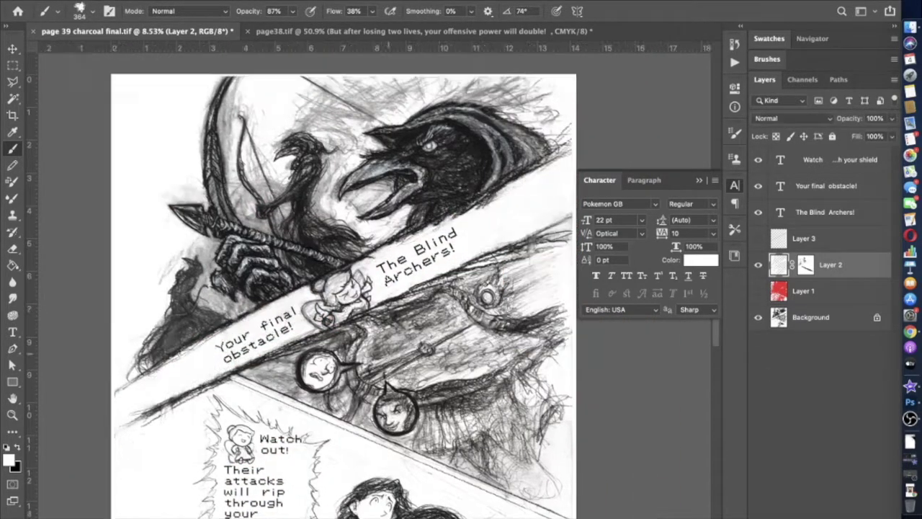
Select Layer 2's mask, lower the brush opacity to 34%, and compare the page with Layer 2 hidden and shown.
scroll(360, 288, "right", 3)
left_click(805, 264)
left_click_drag(295, 9, 278, 31)
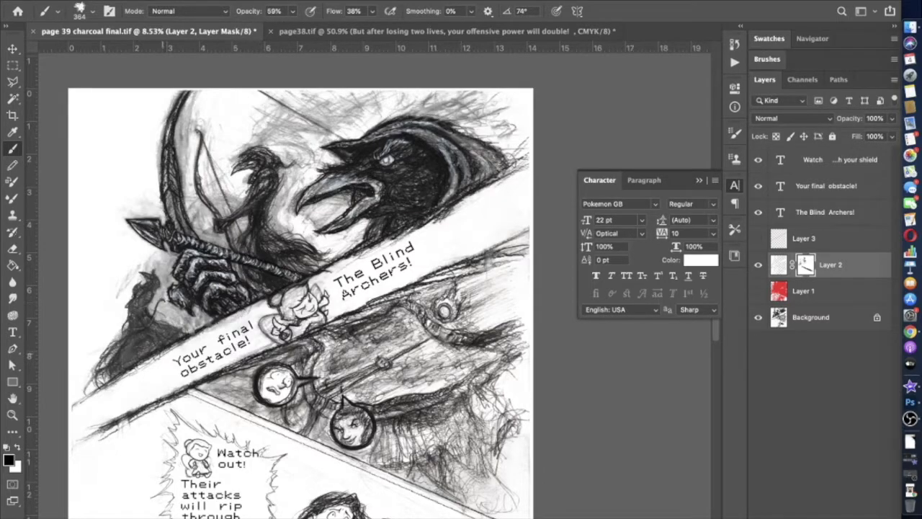
key("3")
key("4")
left_click(759, 265)
left_click(758, 265)
left_click(759, 265)
left_click(758, 265)
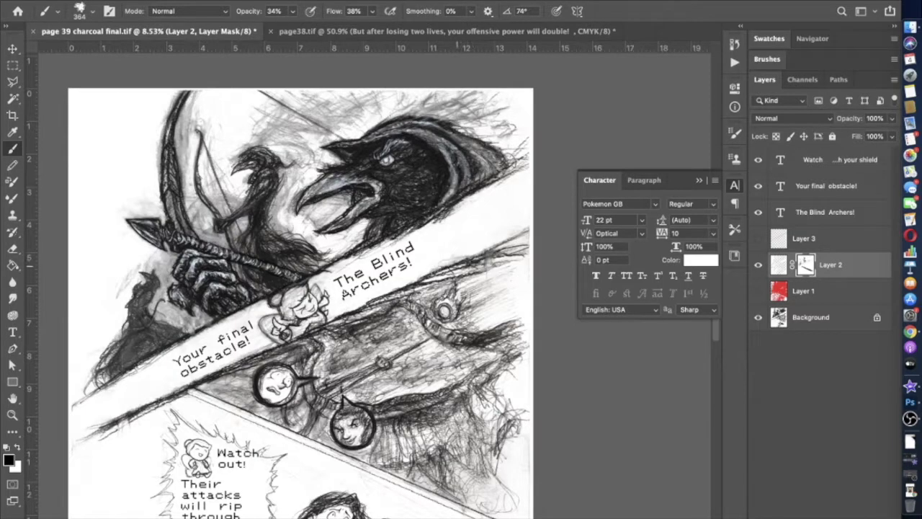
Try to skew the bubble's text box vertically by about 17.82° to follow the slanted panel border.
scroll(424, 243, "down", 5)
left_click(128, 1)
mouse_move(216, 275)
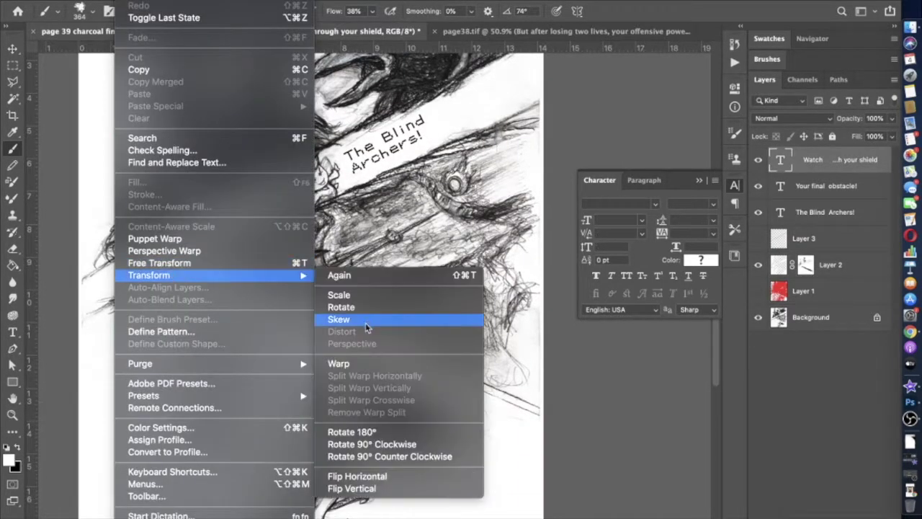
left_click(366, 325)
left_click_drag(287, 392, 287, 386)
left_click_drag(193, 382, 192, 372)
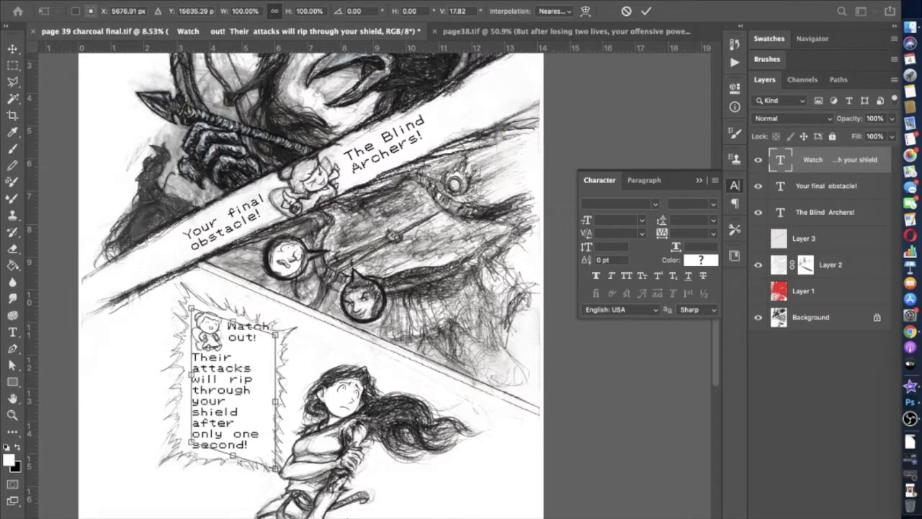
key("Return")
left_click(128, 2)
mouse_move(196, 277)
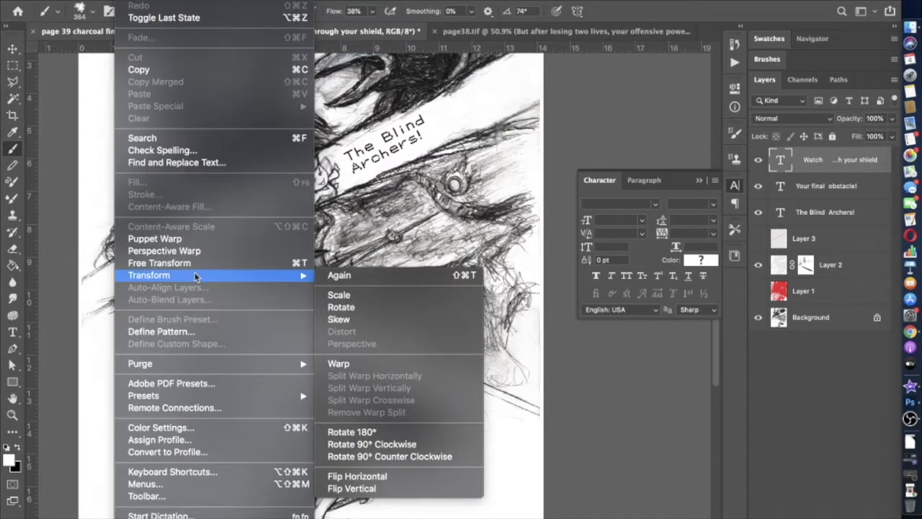
key("Escape")
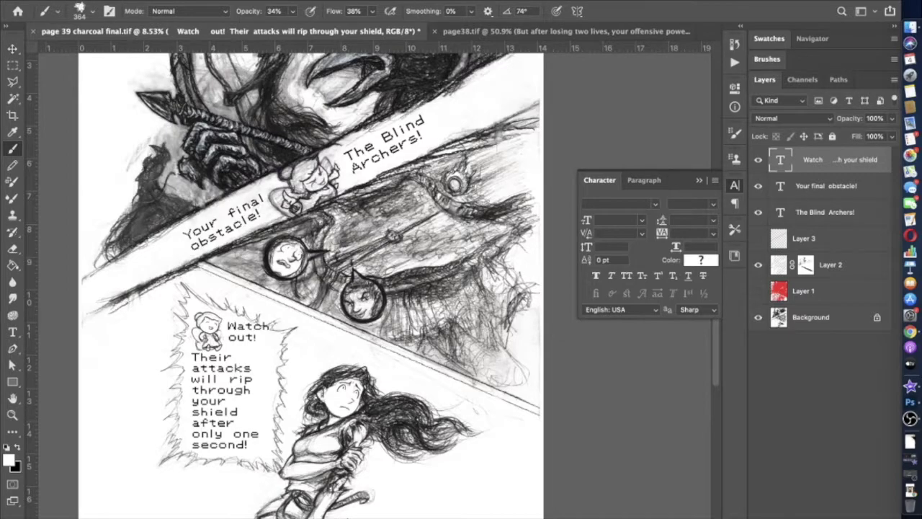
left_click(529, 67)
left_click(489, 117)
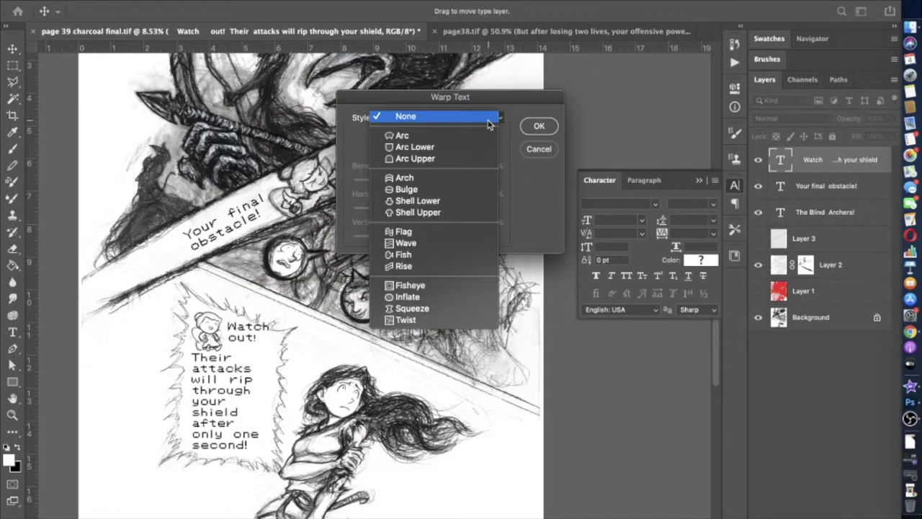
left_click(540, 157)
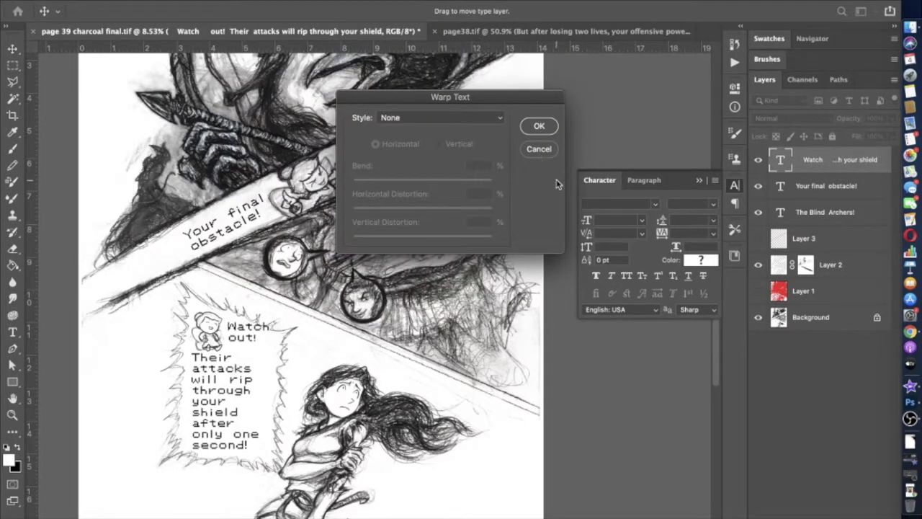
left_click(538, 149)
key("Escape")
key("b")
Skew the bubble's text box vertically by about 16.2° to follow the slanted panel border.
key("ctrl+t")
left_click_drag(191, 385, 193, 369)
left_click_drag(275, 332, 284, 316)
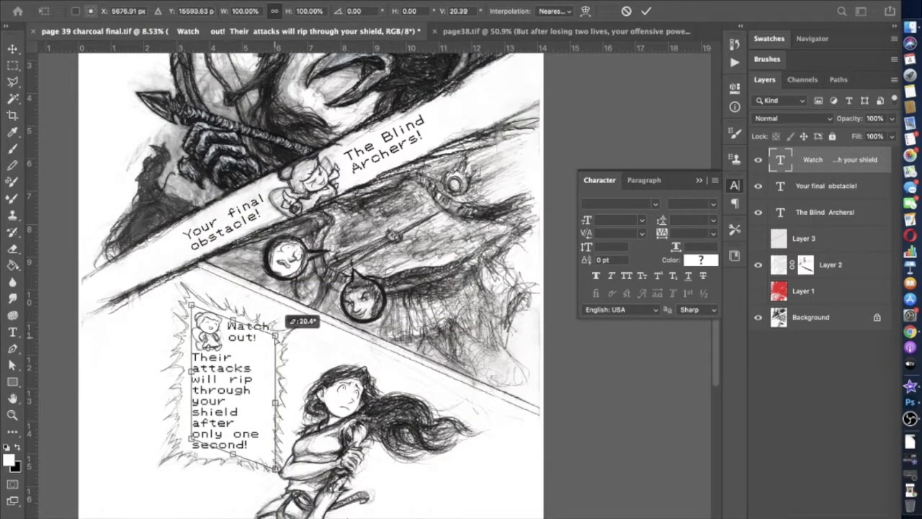
left_click_drag(191, 440, 191, 441)
left_click_drag(276, 469, 285, 459)
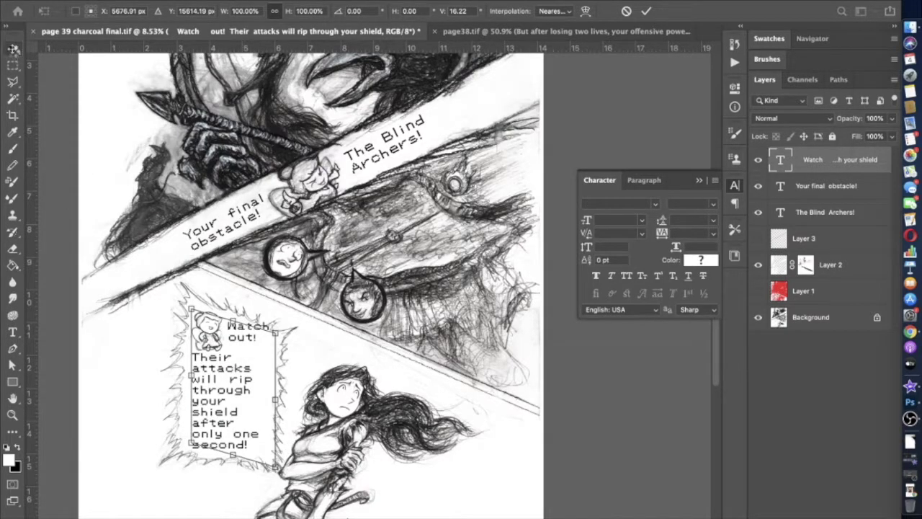
left_click(12, 49)
Replace "Their attacks will rip through" with "They can rip apart" in the bubble's warning text.
scroll(103, 214, "up", 2)
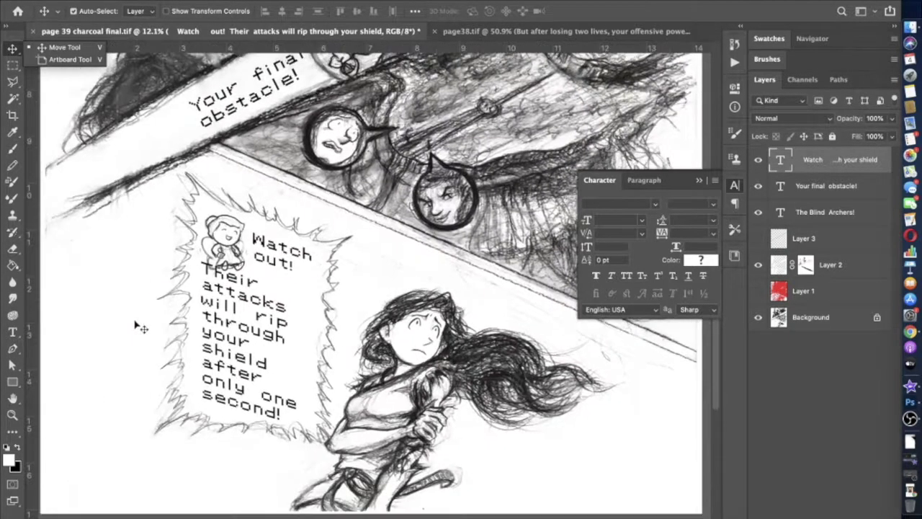
key("t")
left_click(243, 308)
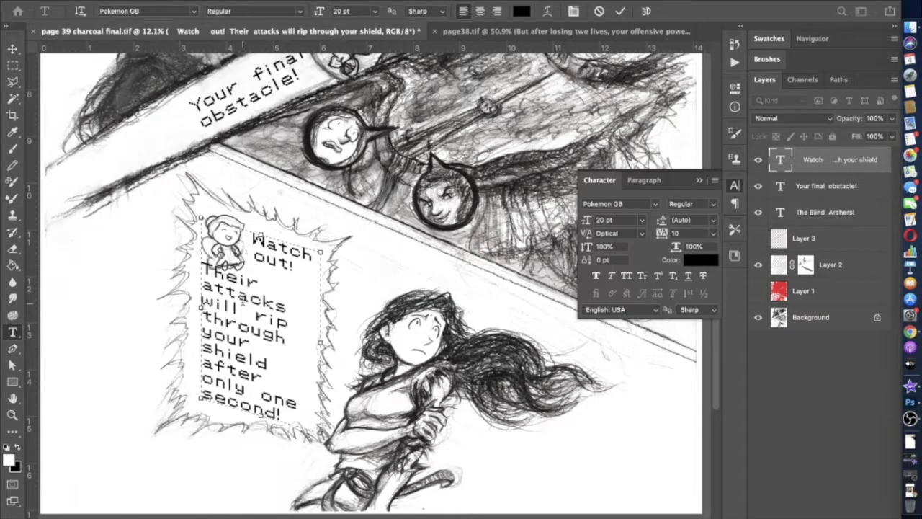
scroll(245, 306, "up", 3)
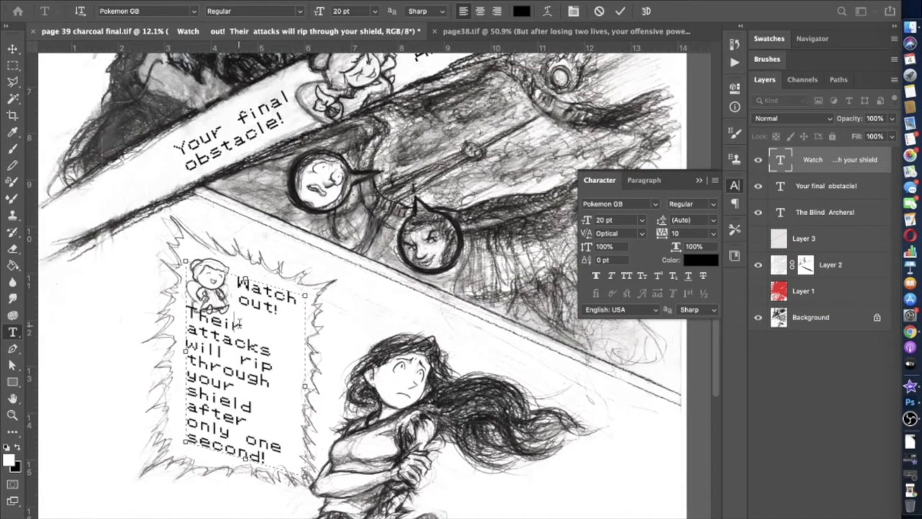
key("BackSpace")
key("BackSpace")
key("BackSpace")
key("BackSpace")
key("BackSpace")
key("BackSpace")
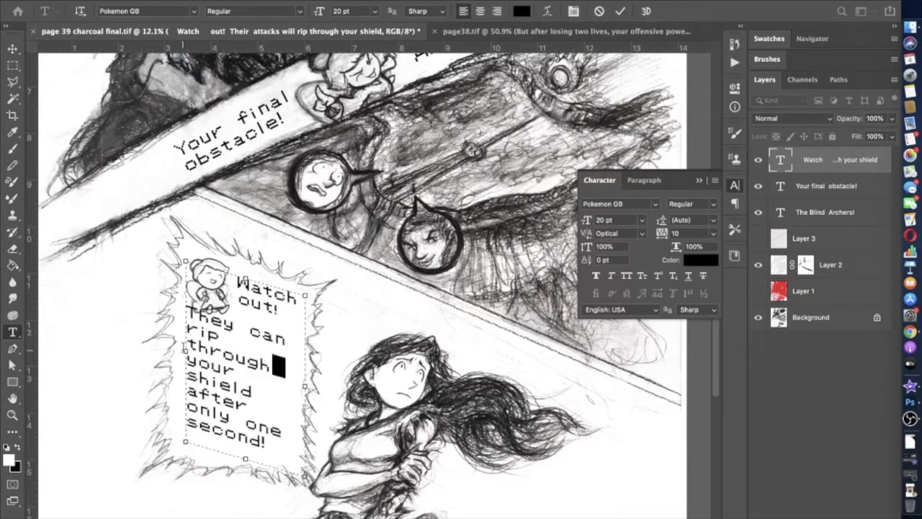
left_click_drag(278, 362, 185, 353)
type("apa")
Set the leading of the blank line between "Watch out!" and "They can rip apart" to 40 pt.
left_click(254, 317)
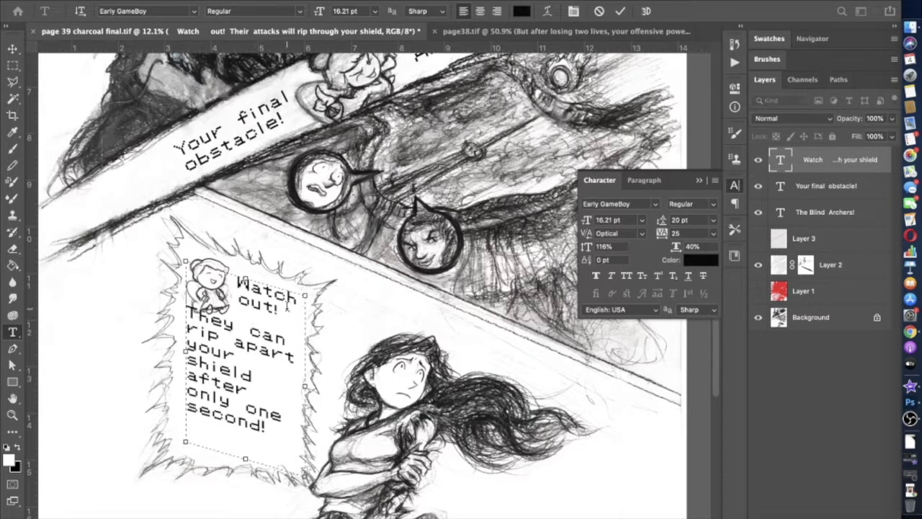
left_click(700, 219)
key("Up")
key("Up")
key("Up")
key("Up")
key("Up")
key("Up")
key("Up")
key("Up")
key("Up")
key("Up")
key("Up")
key("Up")
key("Up")
key("Up")
key("Up")
key("Up")
key("Up")
key("Up")
key("Up")
key("Up")
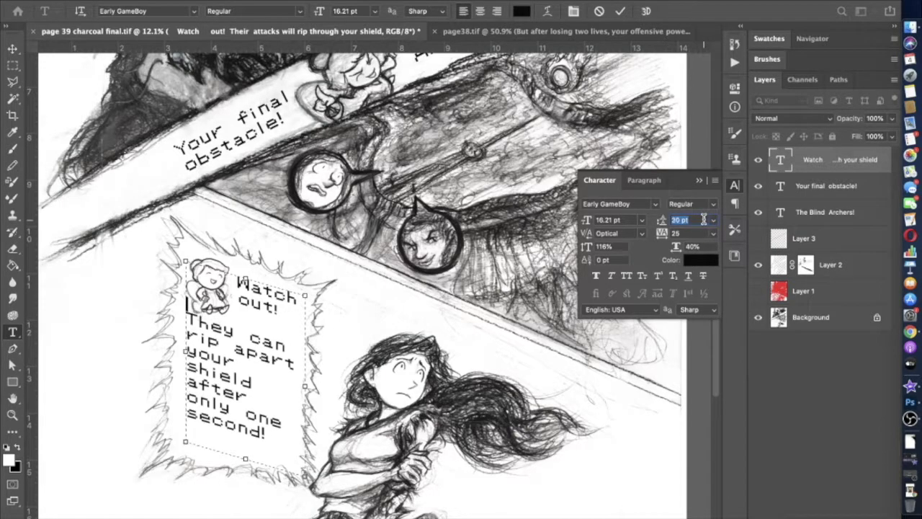
left_click(12, 51)
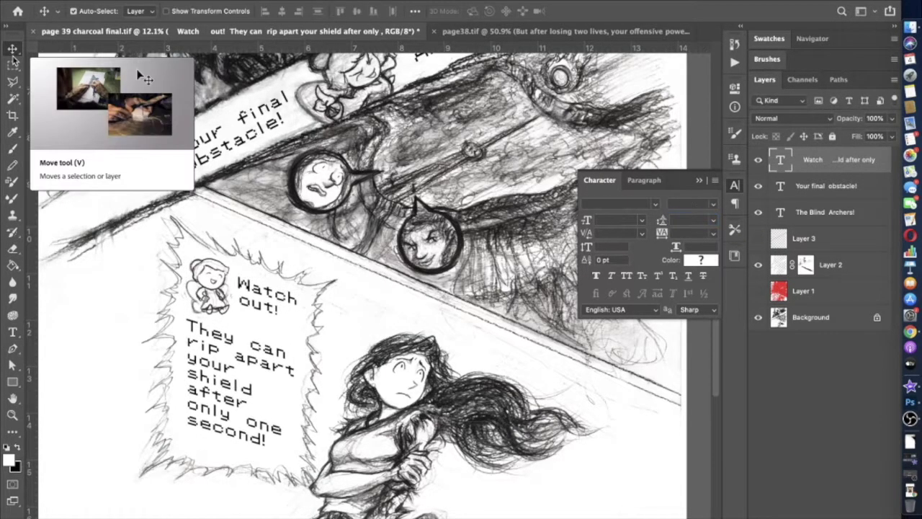
key("super+minus")
left_click(119, 0)
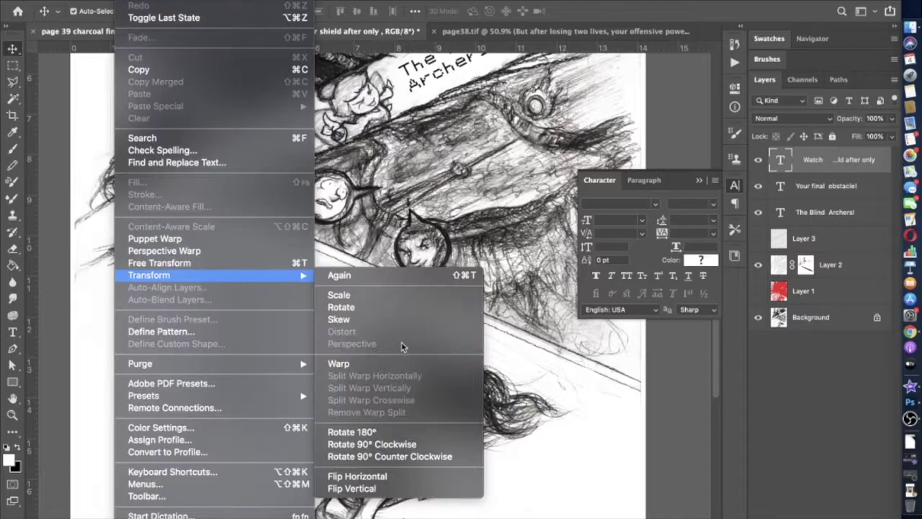
left_click(382, 330)
left_click(12, 50)
key("super+minus")
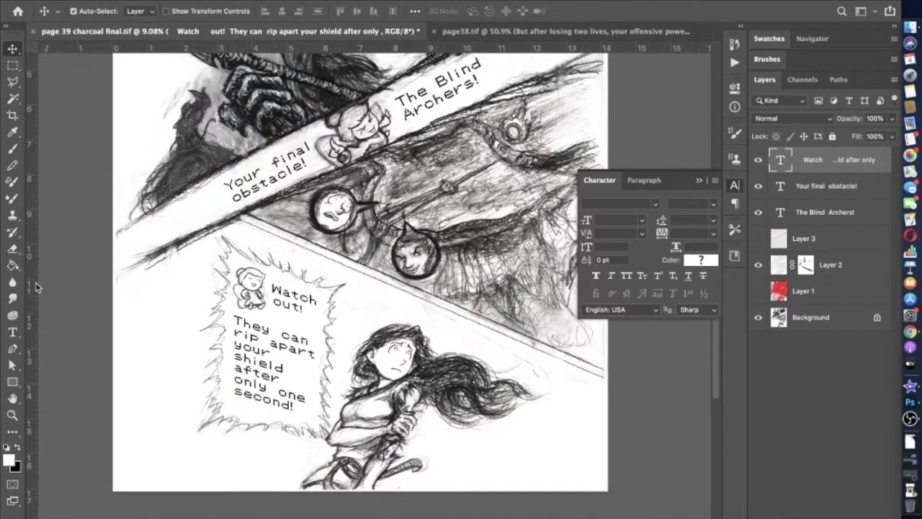
left_click(119, 0)
mouse_move(162, 275)
left_click(432, 421)
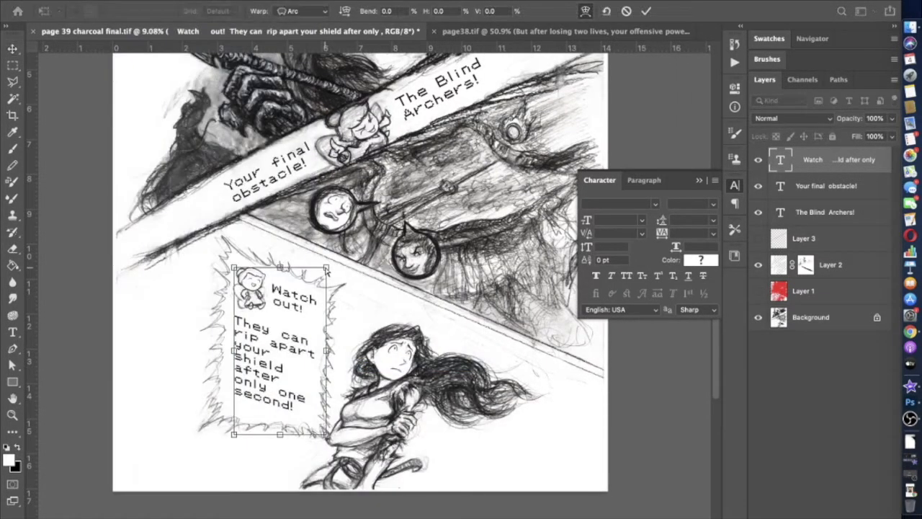
left_click(119, 0)
mouse_move(173, 211)
left_click(335, 297)
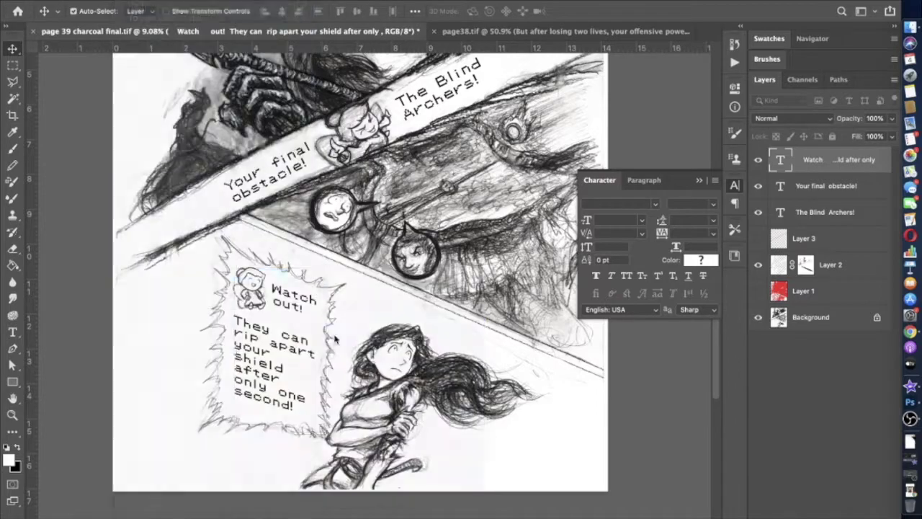
left_click_drag(328, 354, 330, 360)
left_click(12, 47)
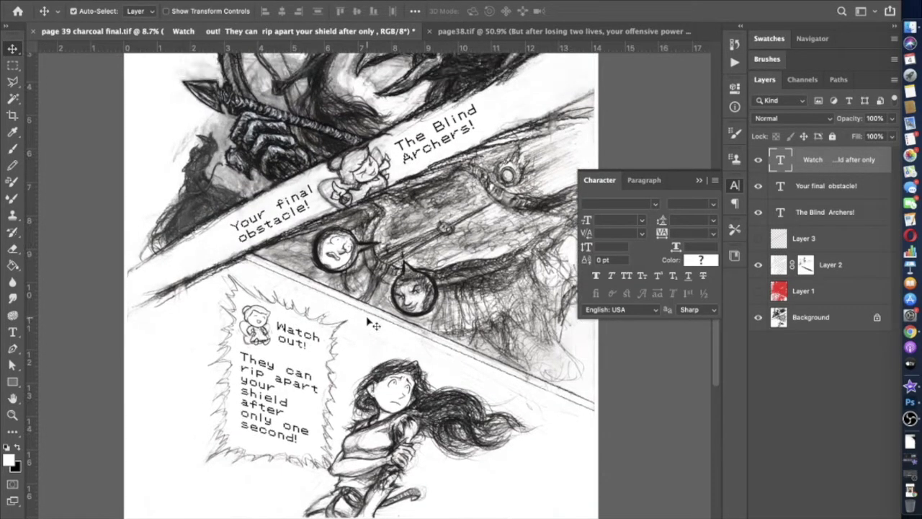
Delete the hidden Layer 1 and Layer 3 from the page.
left_click(774, 296)
key("Delete")
left_click(799, 238)
key("ctrl+e")
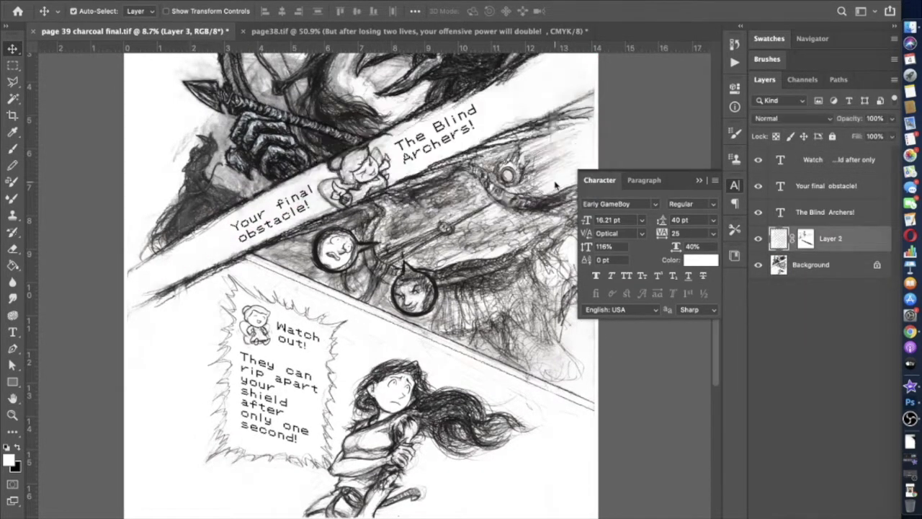